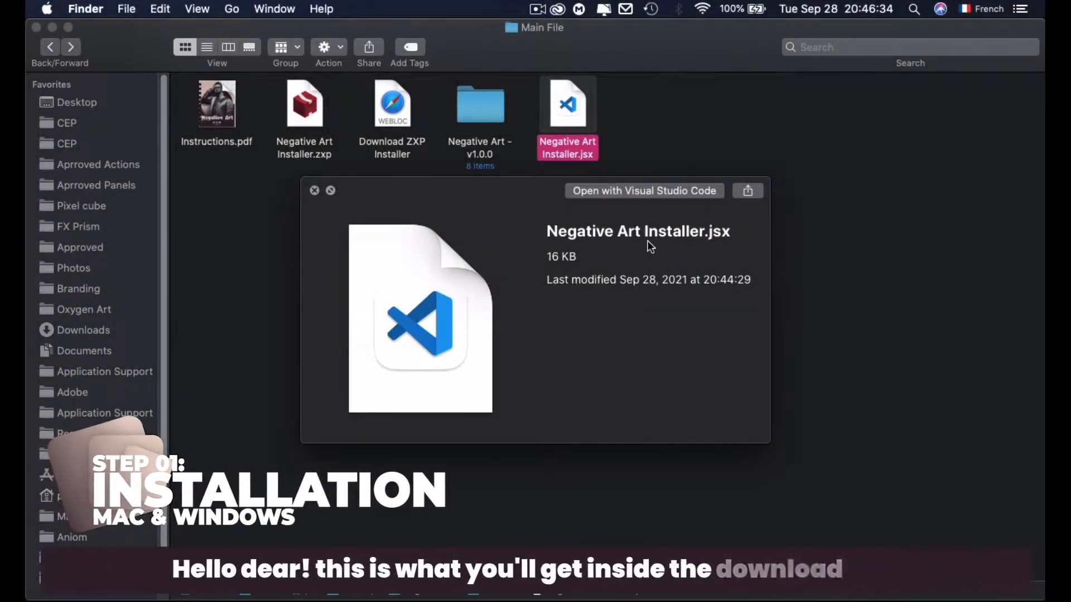
Step: Look through the contents of the Negative Art - v1.0.0 plugin folder and return to the Main File folder
key(space)
click(468, 114)
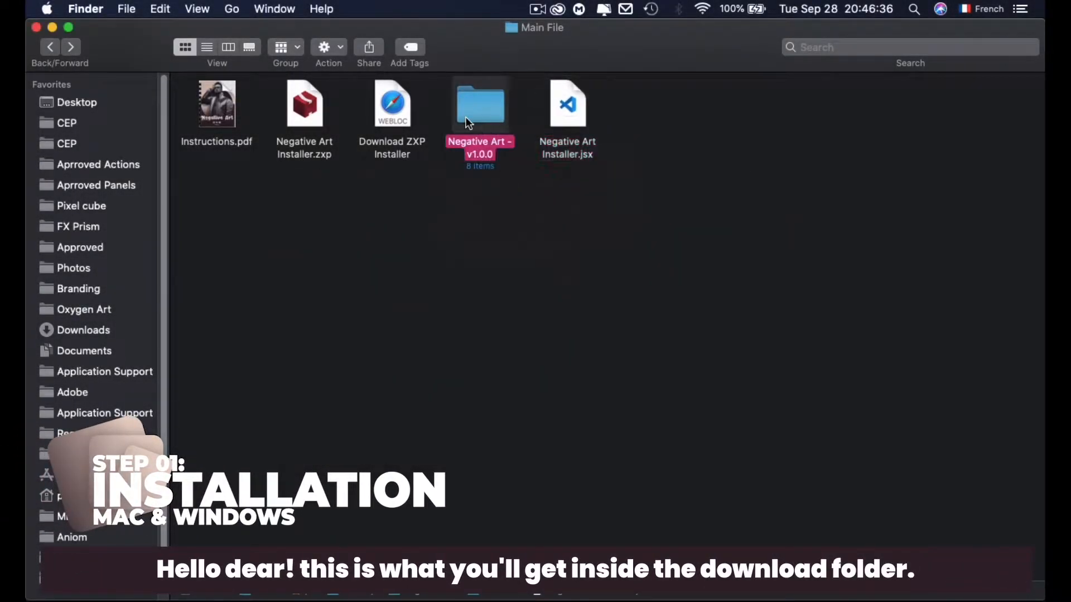
key(space)
key(space)
double_click(481, 108)
drag(232, 210, 904, 215)
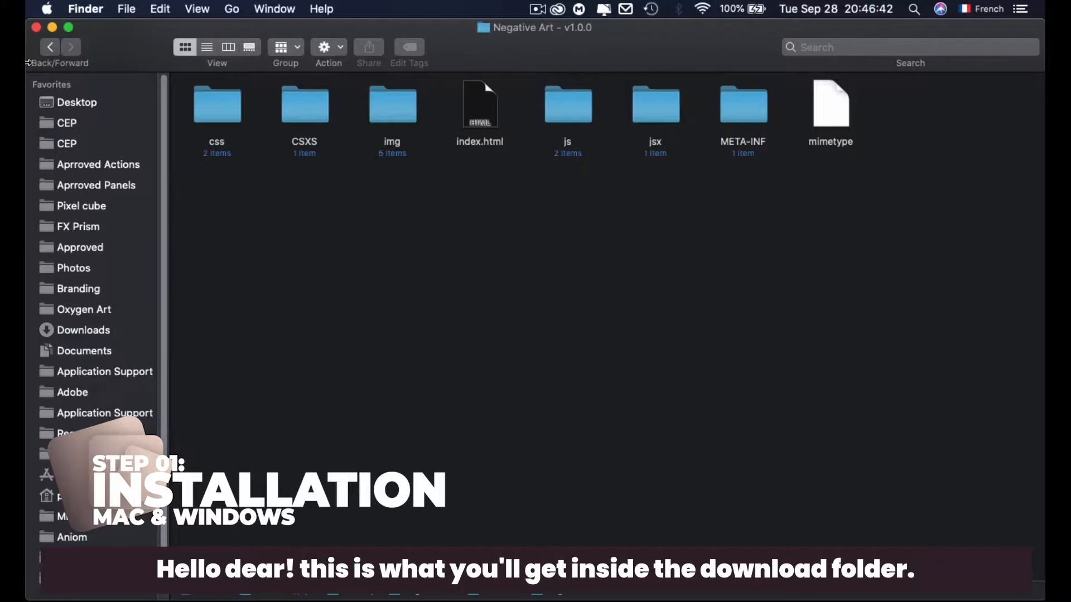
click(50, 47)
Step: Preview the Negative Art Installer.zxp file in the Main File folder
click(379, 117)
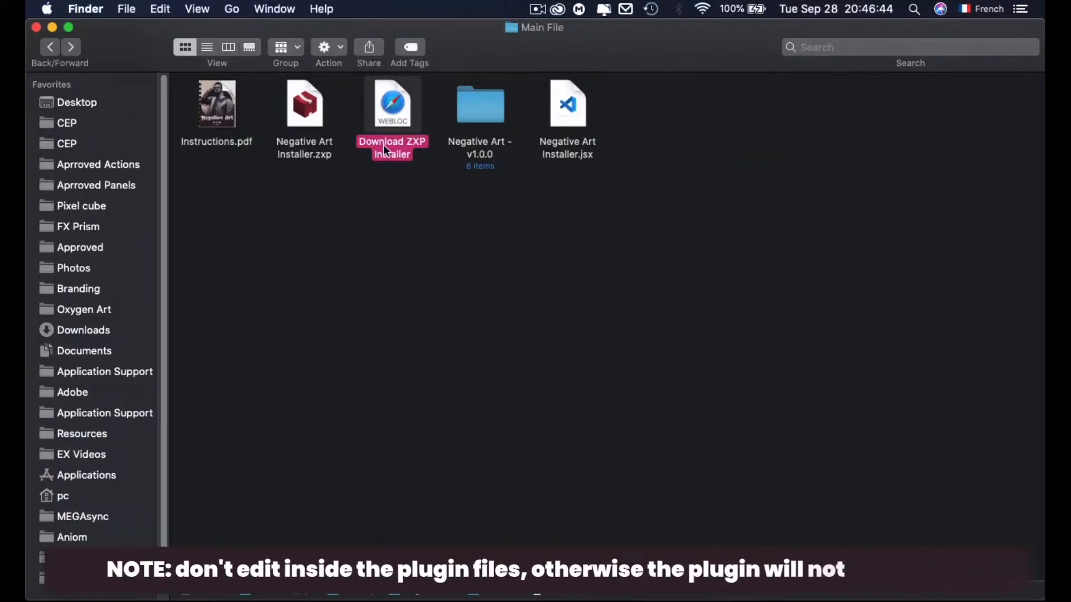
click(315, 110)
key(space)
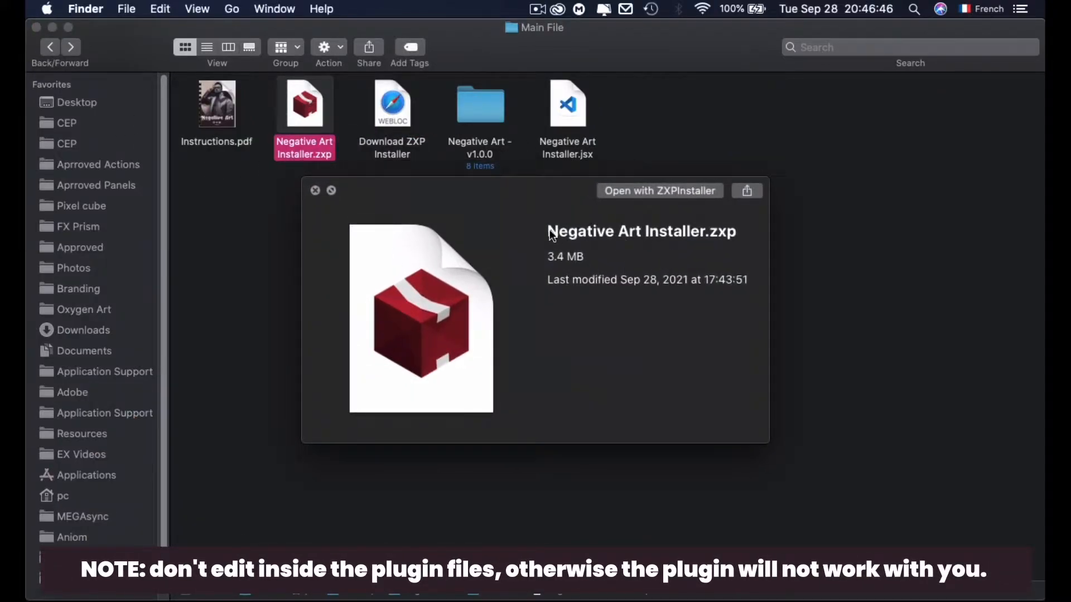
key(space)
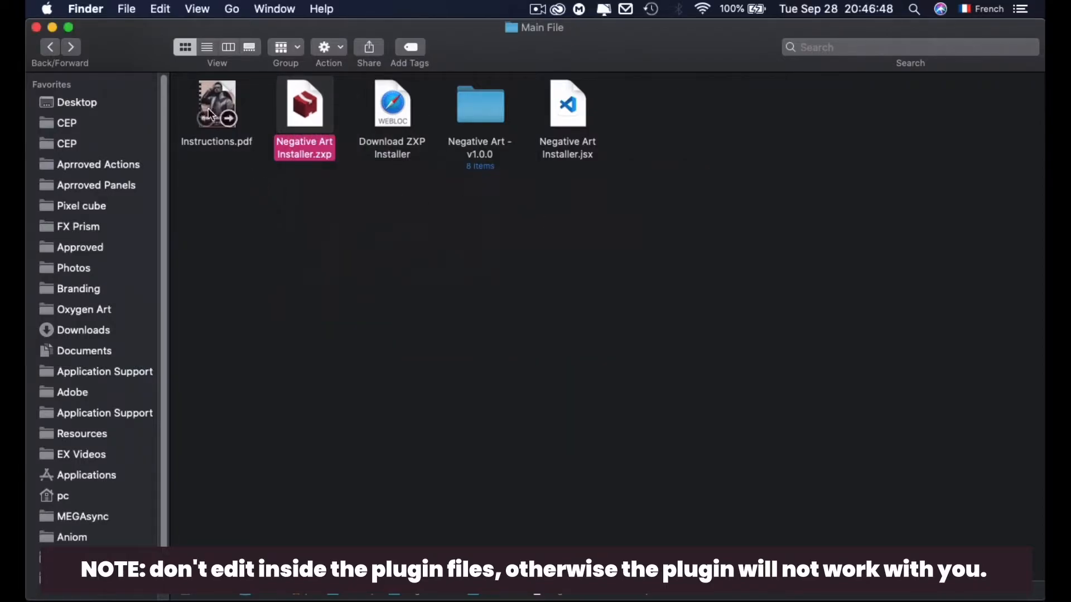
key(Left)
Step: Open the Download ZXP Installer web link and download the Mac OS X version of ZXP Installer
click(416, 159)
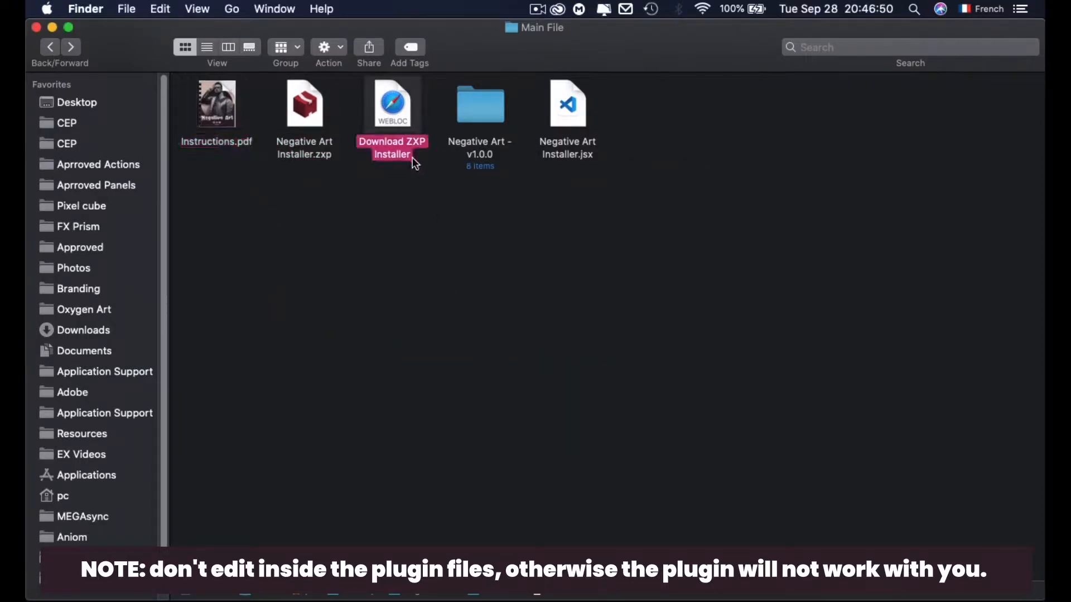
double_click(395, 107)
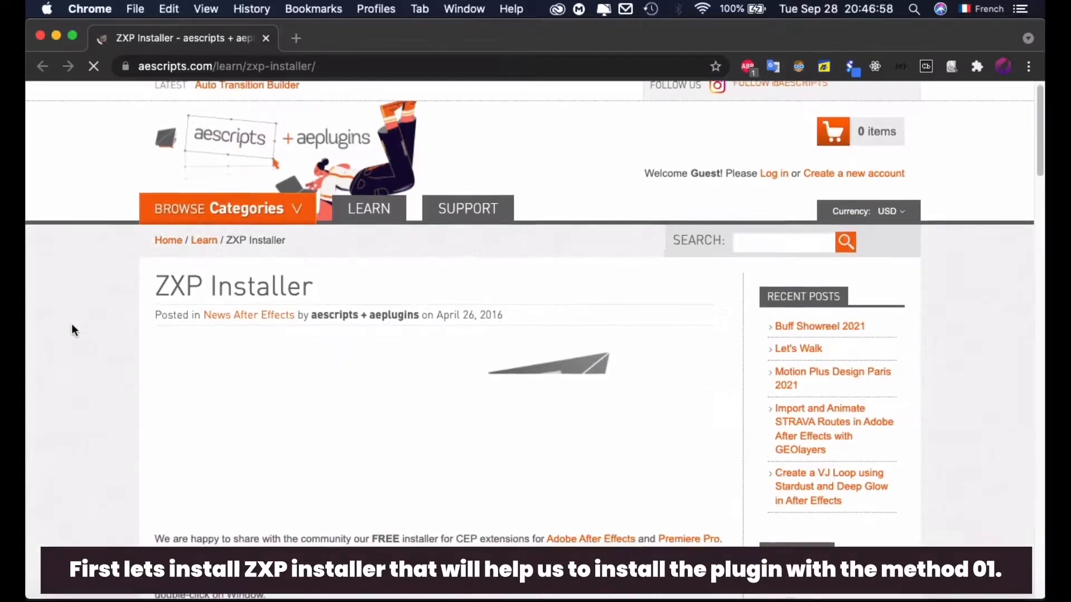
scroll(73, 330, down, 7)
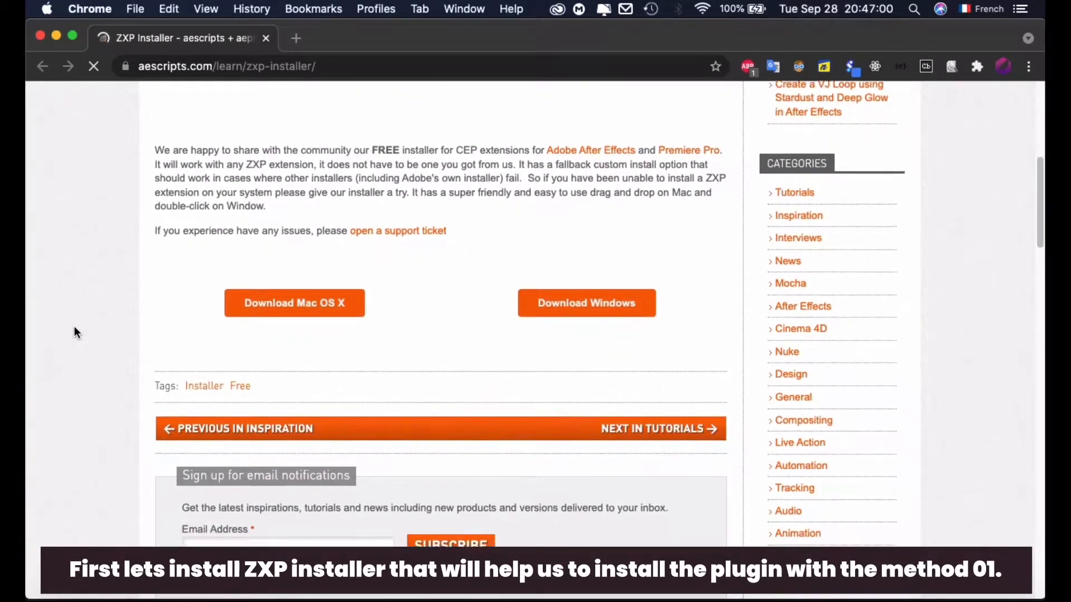
scroll(76, 333, down, 2)
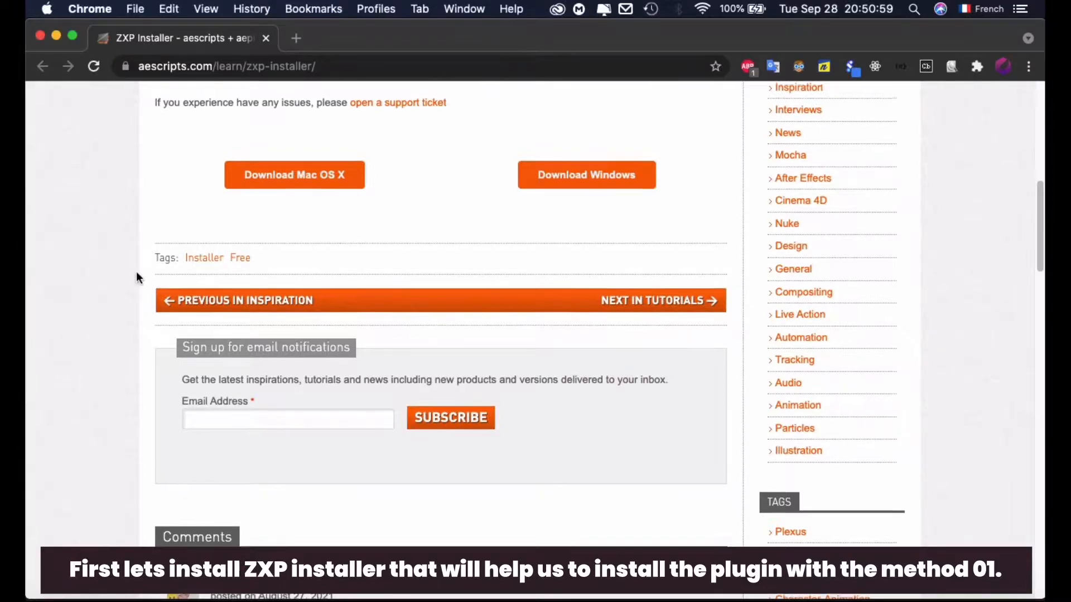
scroll(134, 296, up, 2)
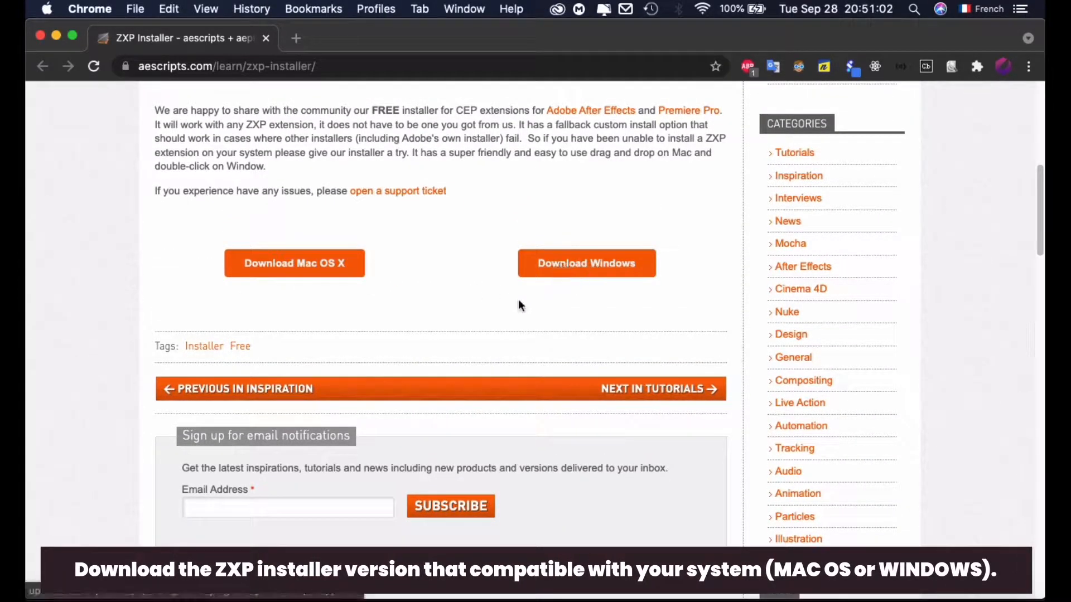
click(292, 263)
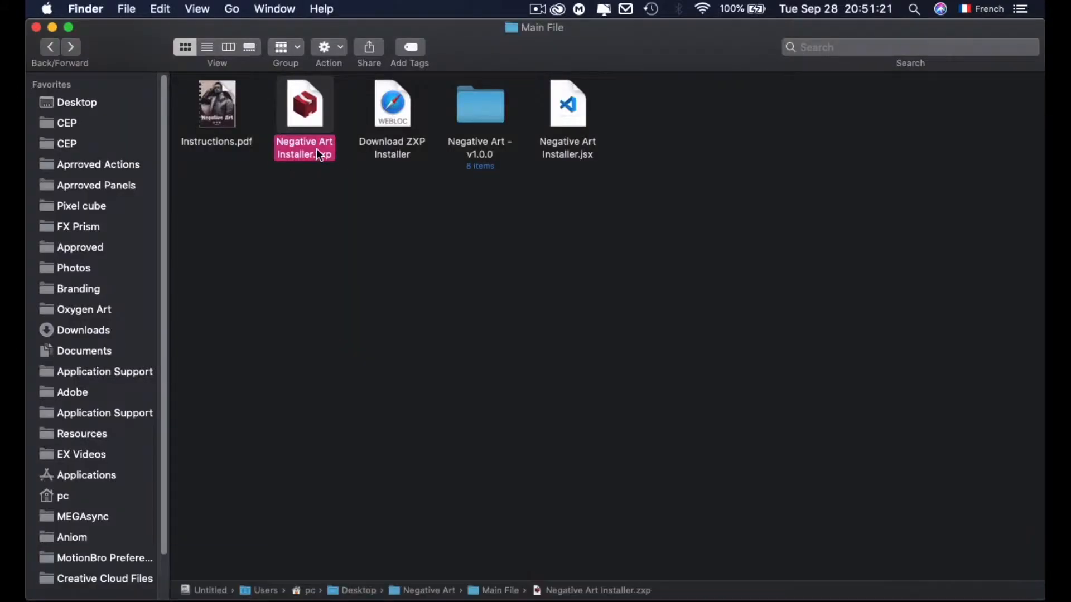
Step: Switch to ZXP Installer and install the NegativeArt extension from the Negative Art Installer.zxp file
key(space)
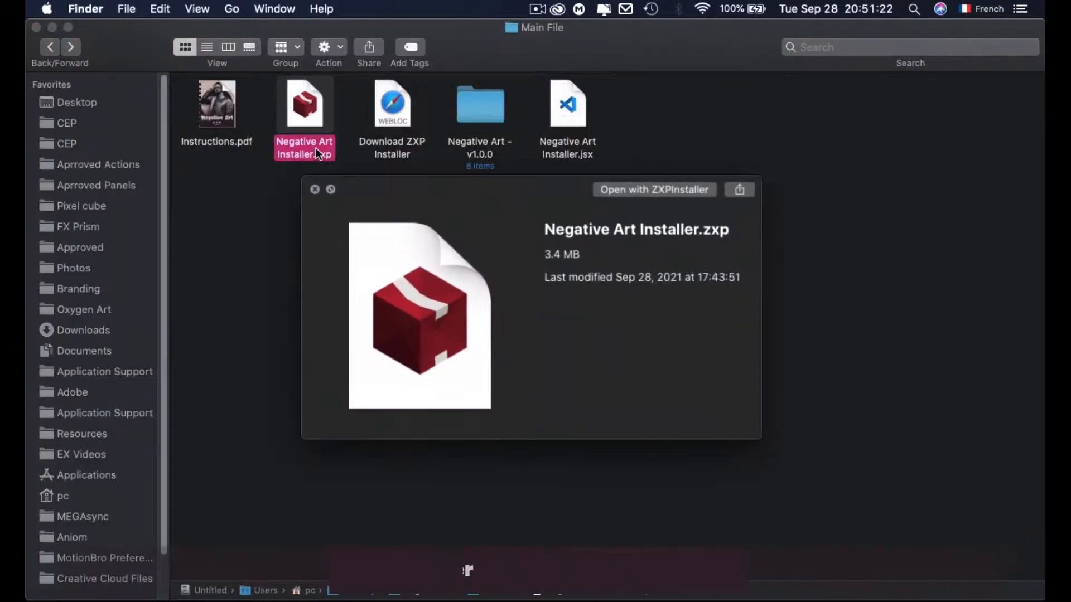
key(space)
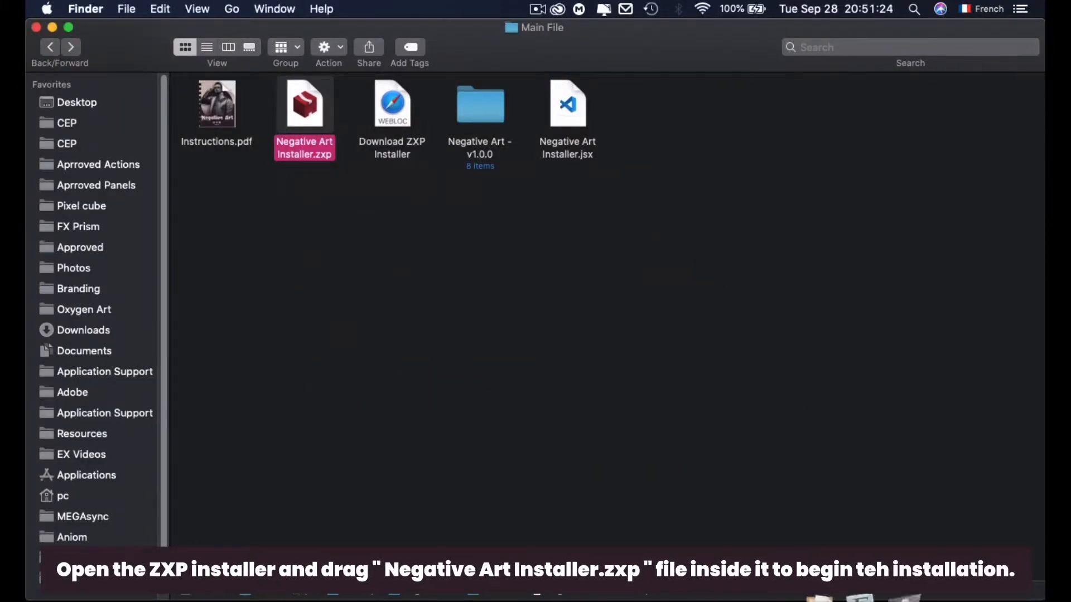
click(903, 597)
drag(313, 118, 687, 376)
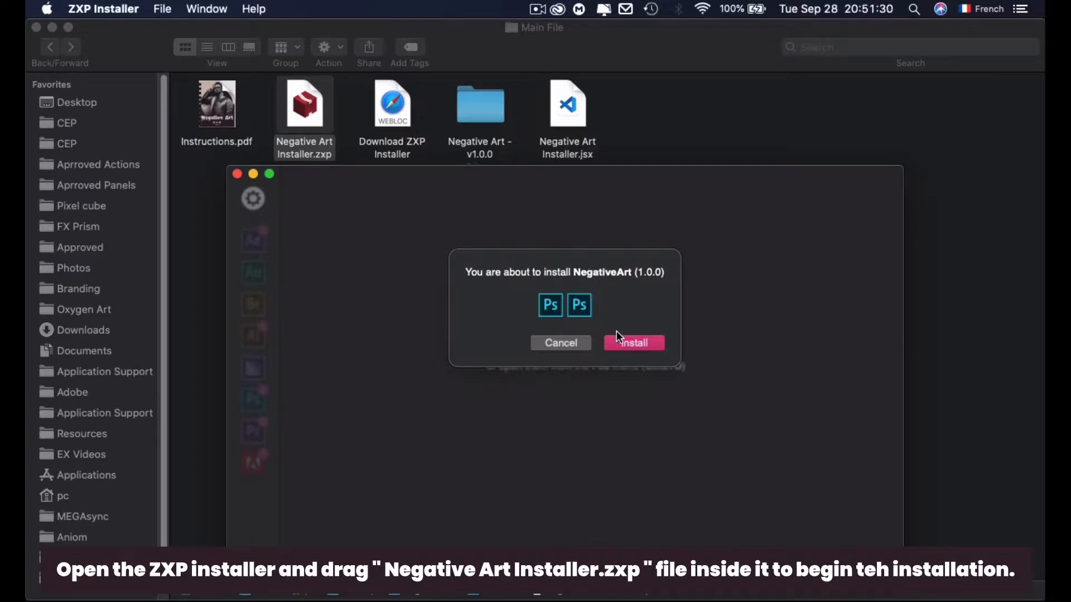
click(634, 341)
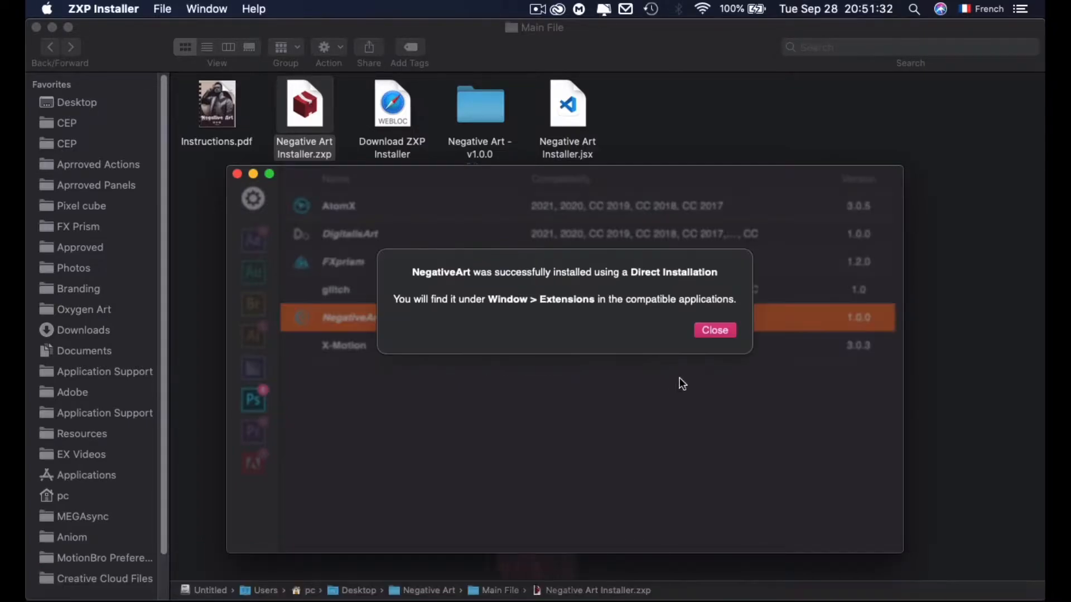
click(714, 332)
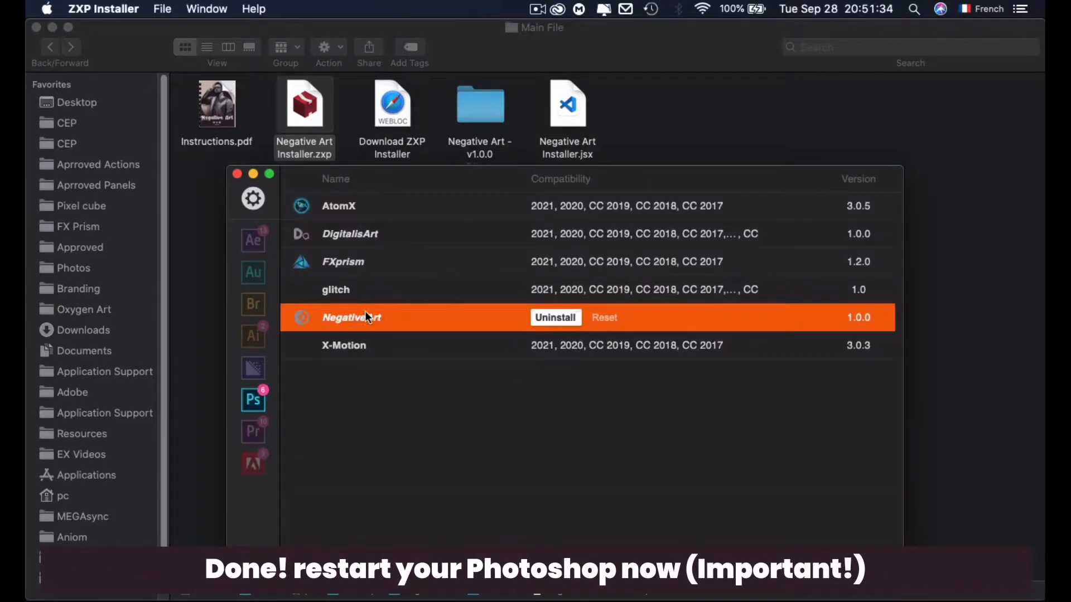
Step: Close the ZXP Installer window and launch Adobe Photoshop 2021
click(536, 483)
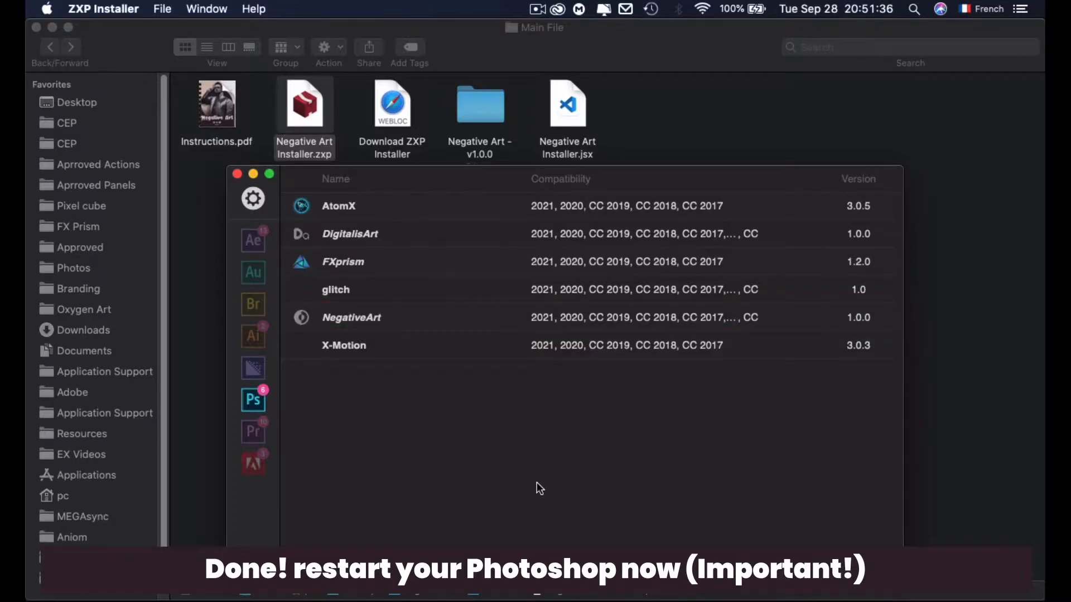
click(237, 173)
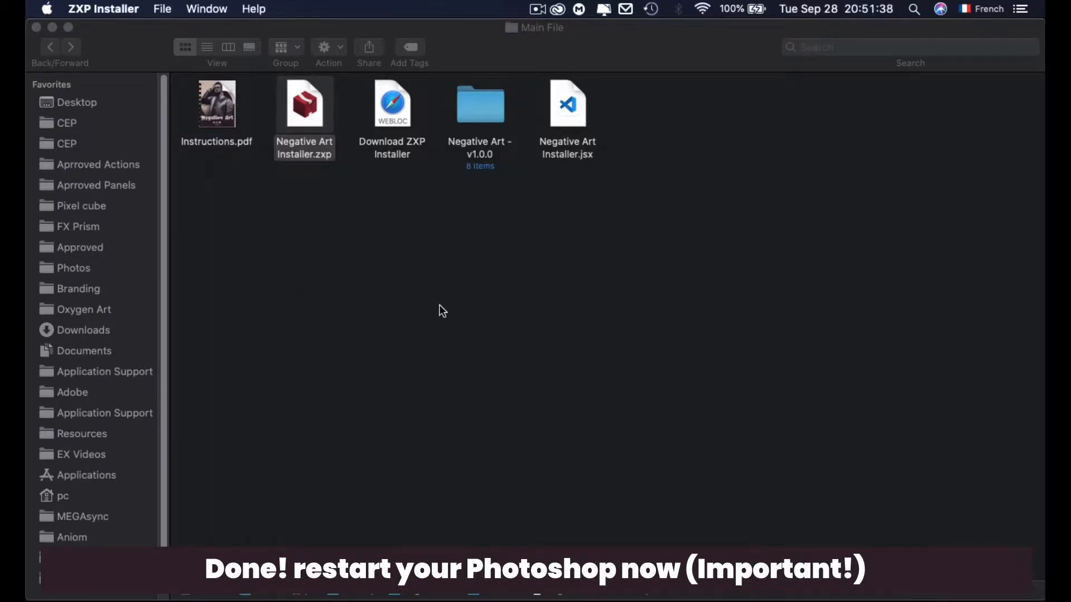
click(534, 307)
right_click(569, 590)
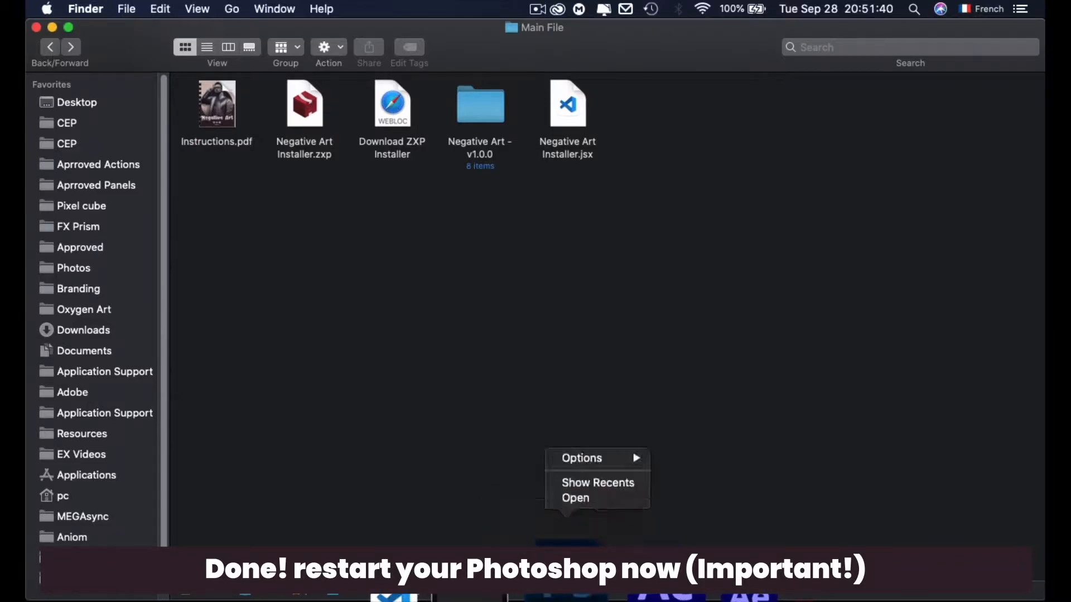
click(591, 491)
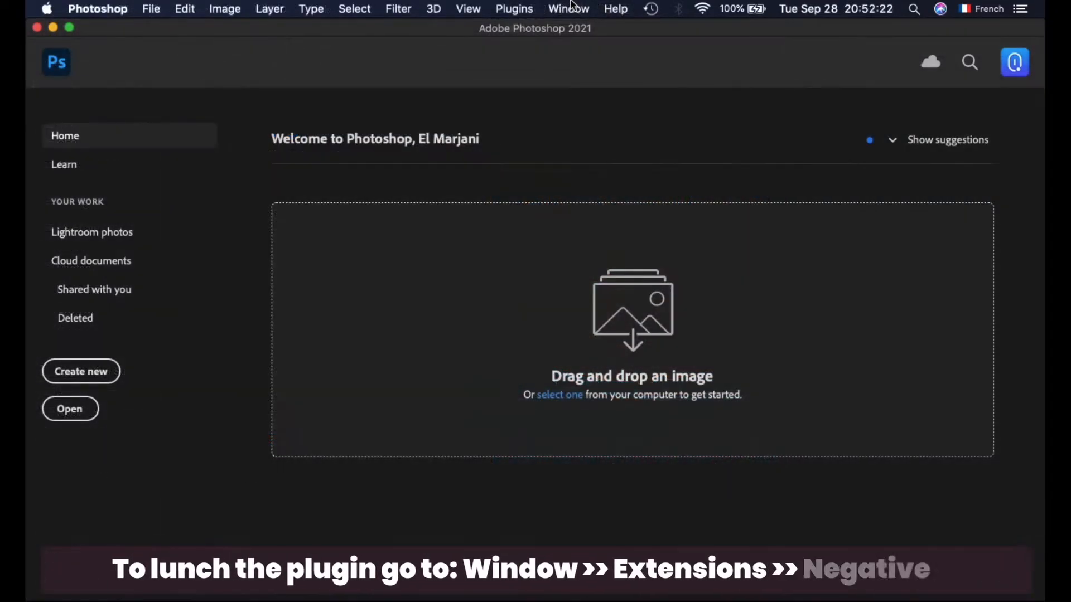
Step: Launch the Negative Art plugin from Photoshop's legacy extensions
click(569, 8)
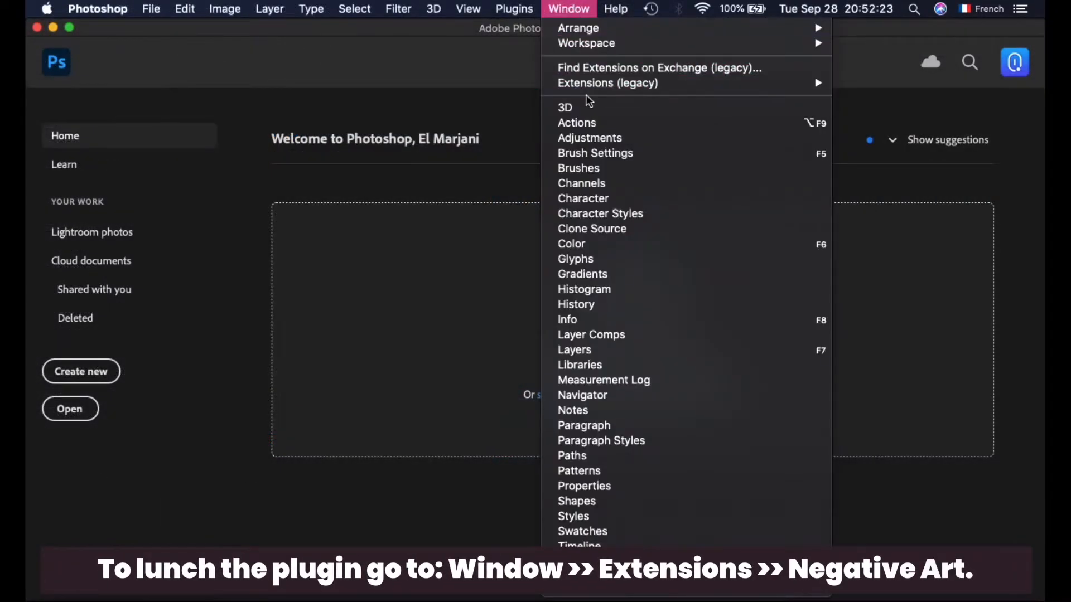
mouse_move(781, 83)
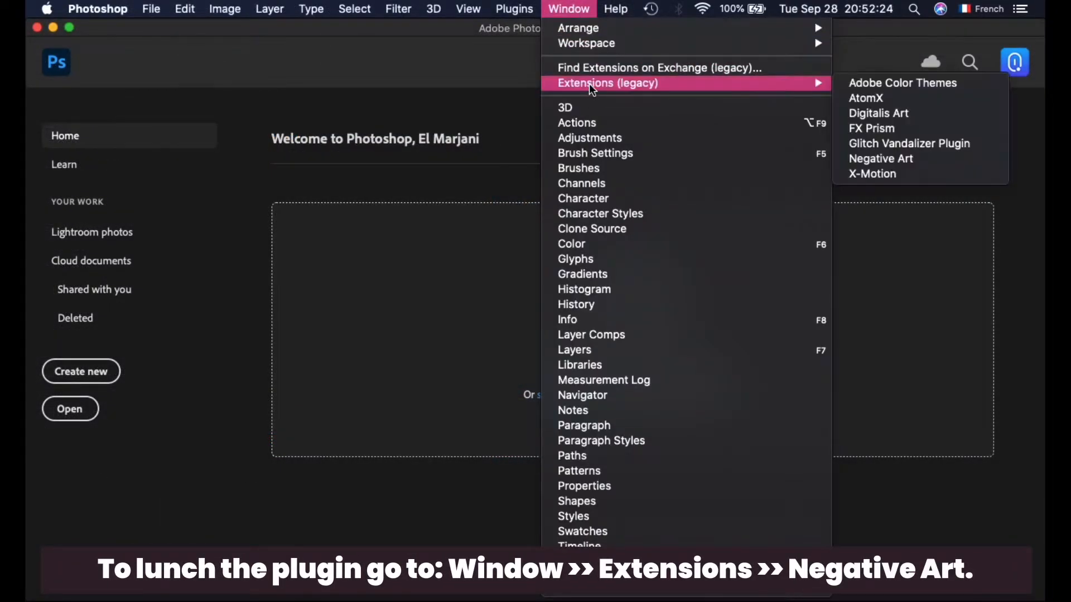
click(937, 161)
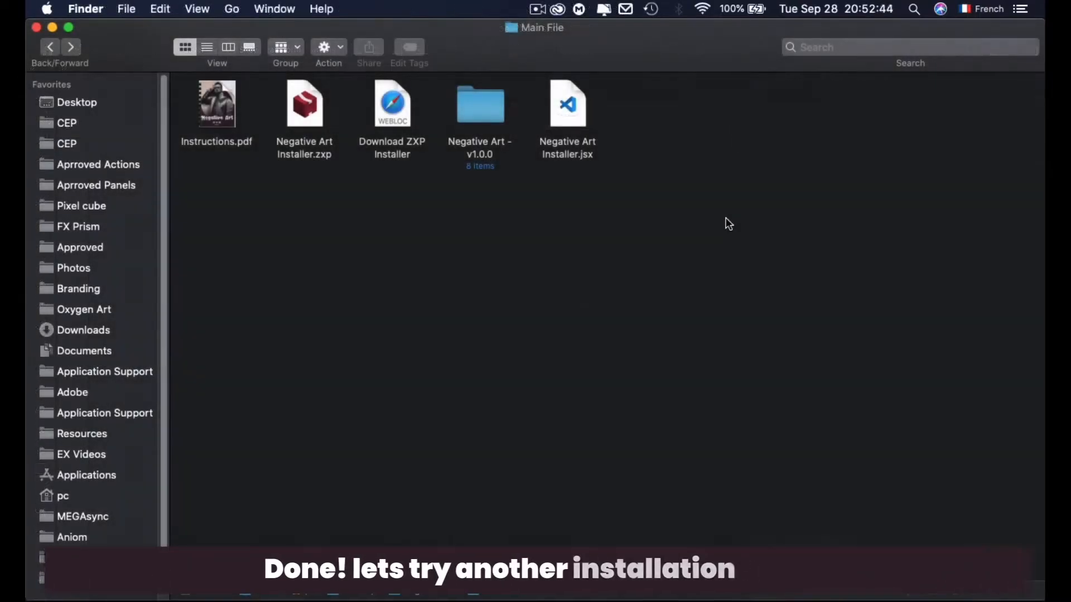
Step: Preview the Negative Art Installer.jsx file in the Main File folder in Finder
drag(726, 220, 580, 110)
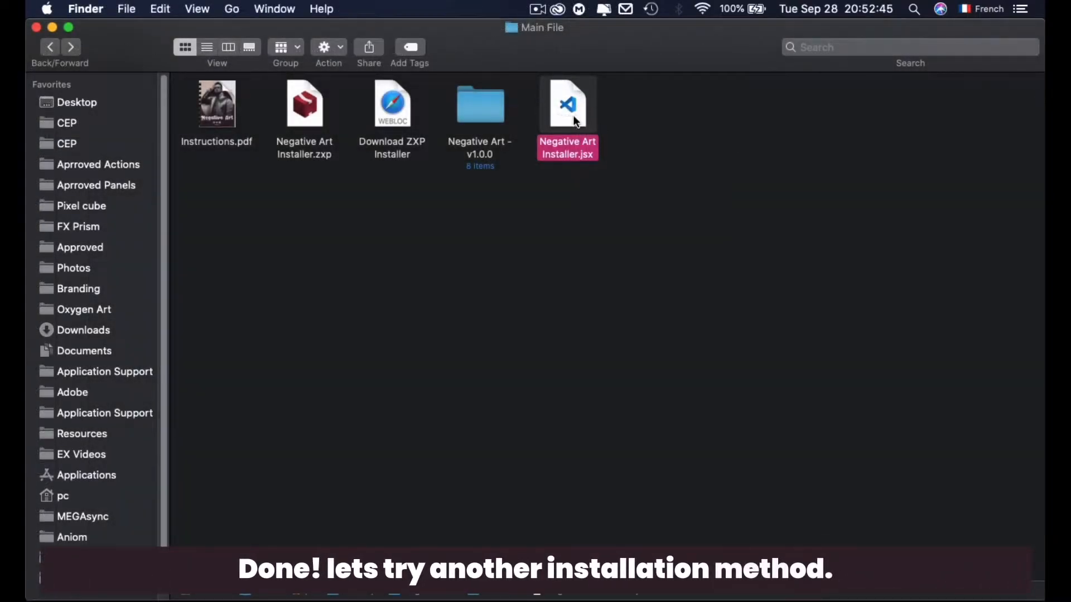
key(space)
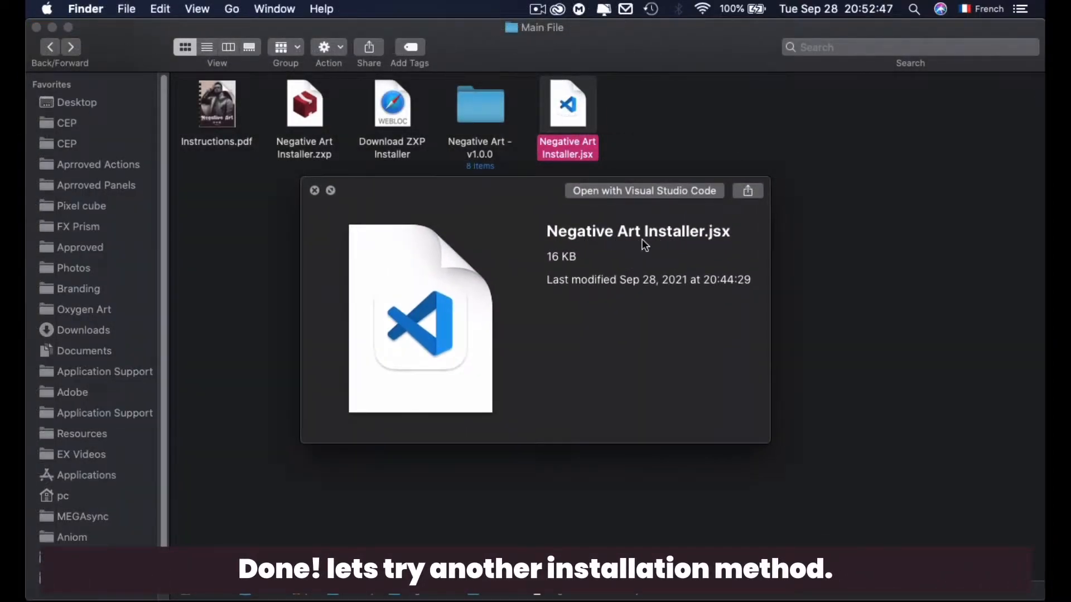
key(space)
click(600, 426)
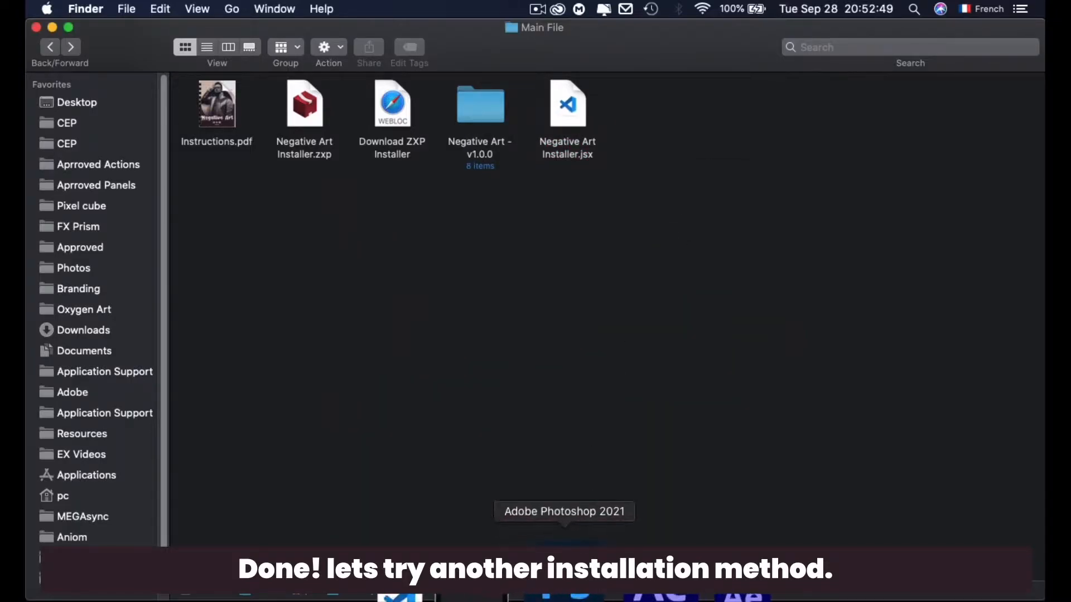
Step: Switch to Photoshop and run the Negative Art Installer.jsx script from the Main File folder to install the plugin
click(565, 580)
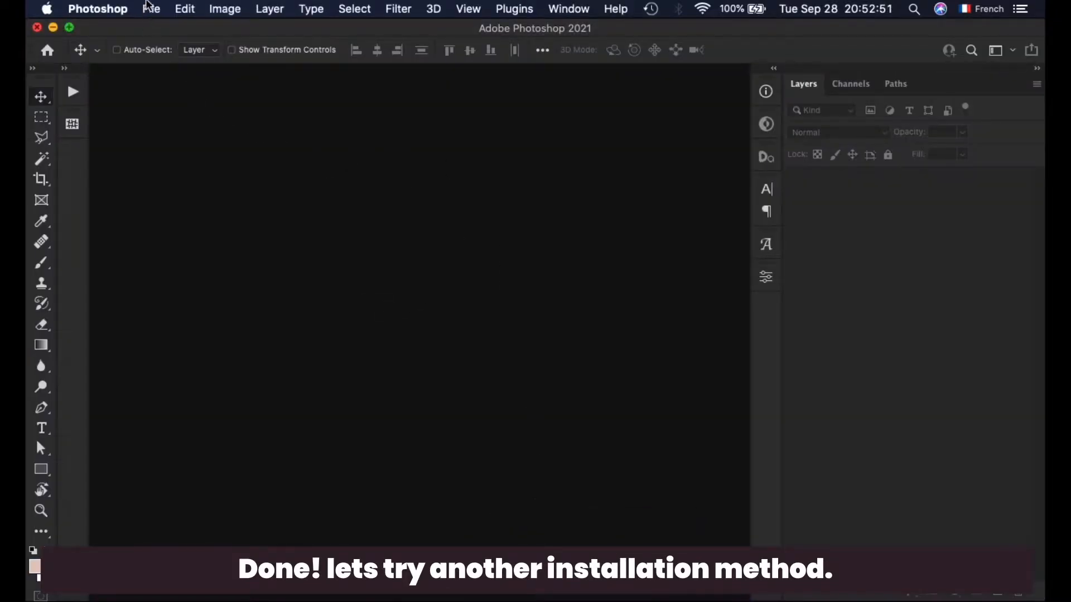
click(150, 7)
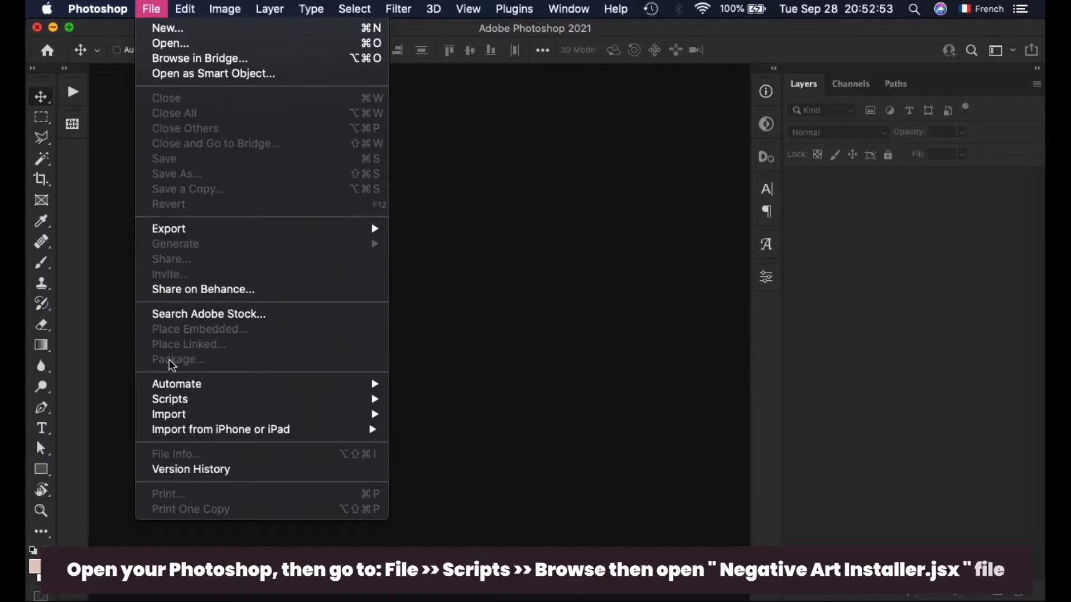
mouse_move(268, 399)
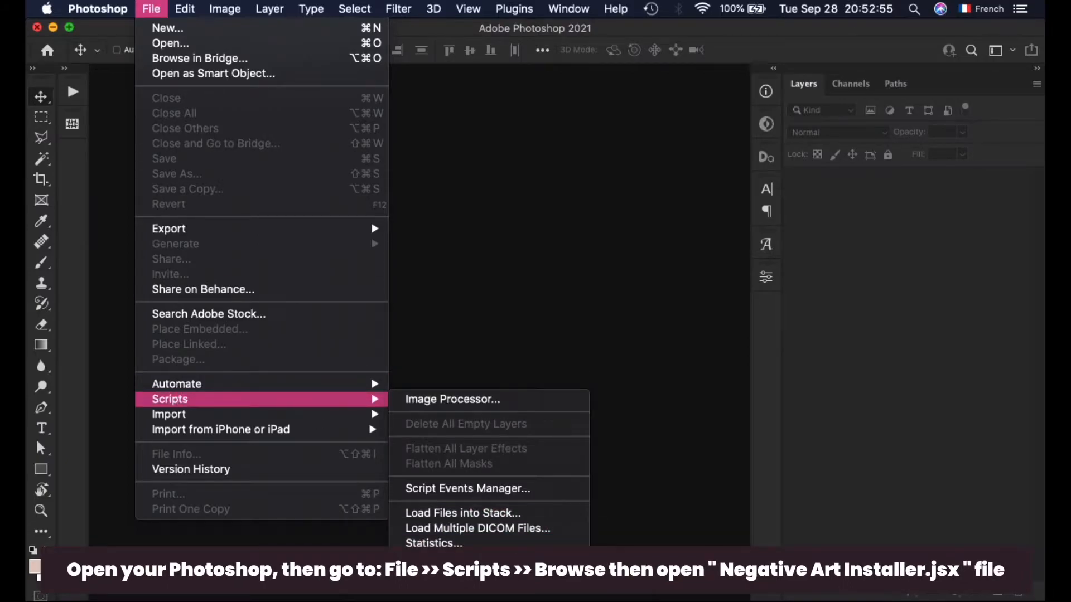
click(426, 567)
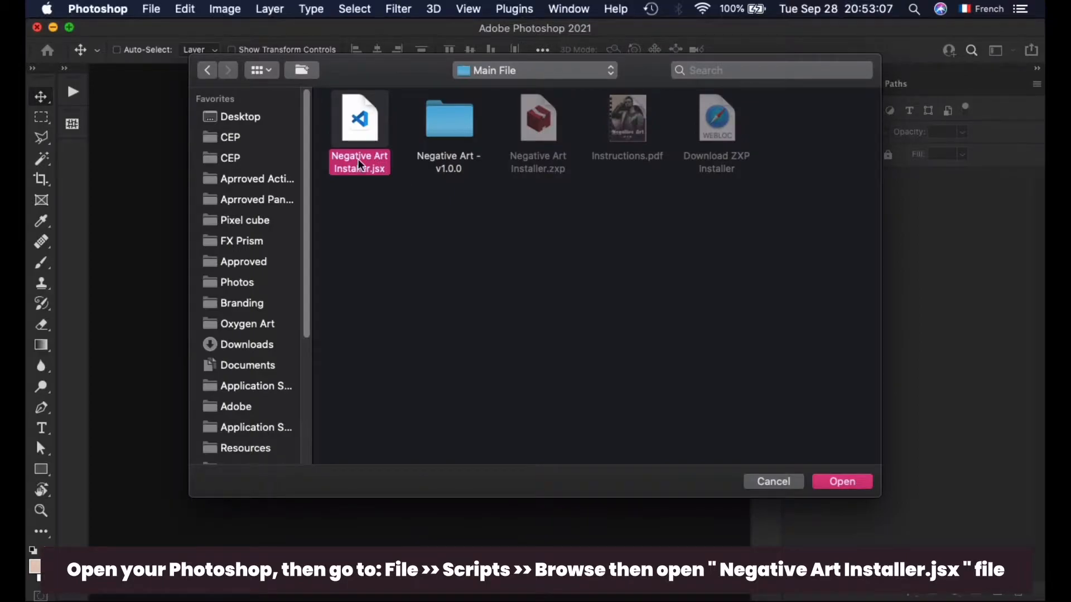
key(space)
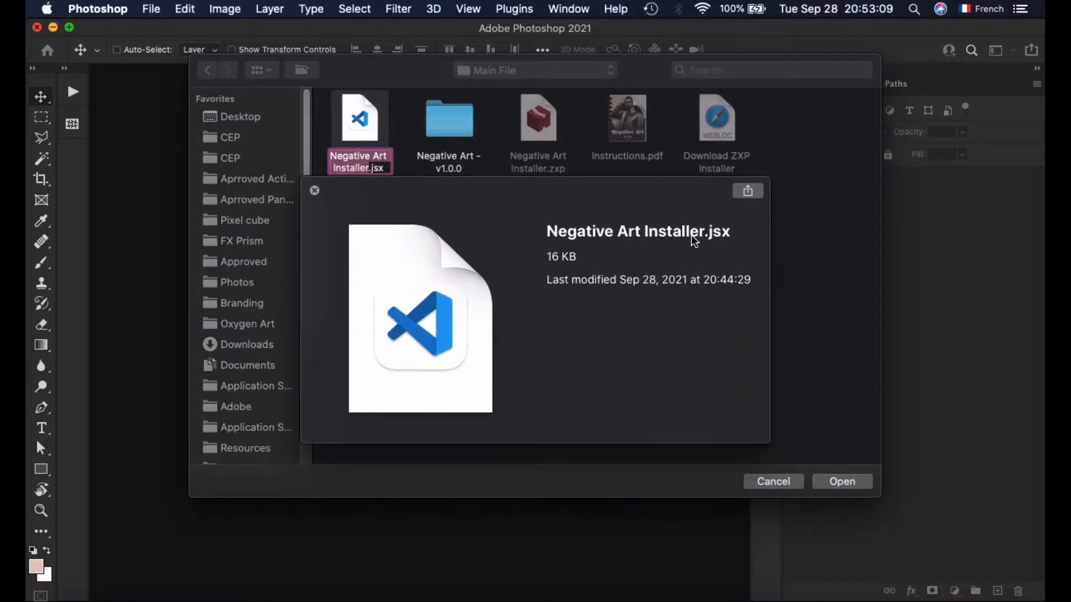
key(Escape)
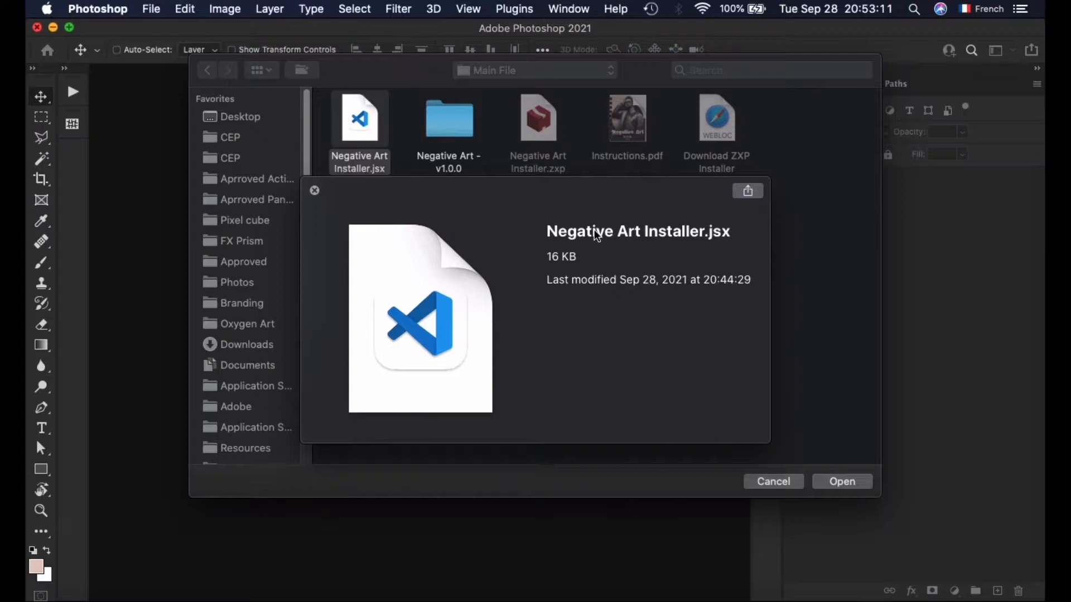
key(space)
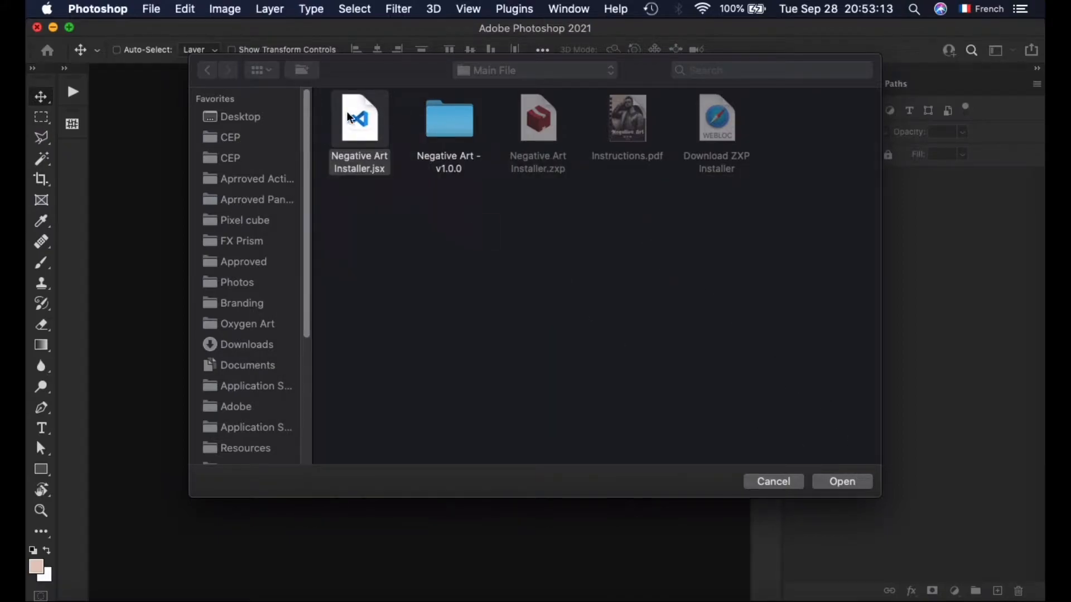
click(841, 483)
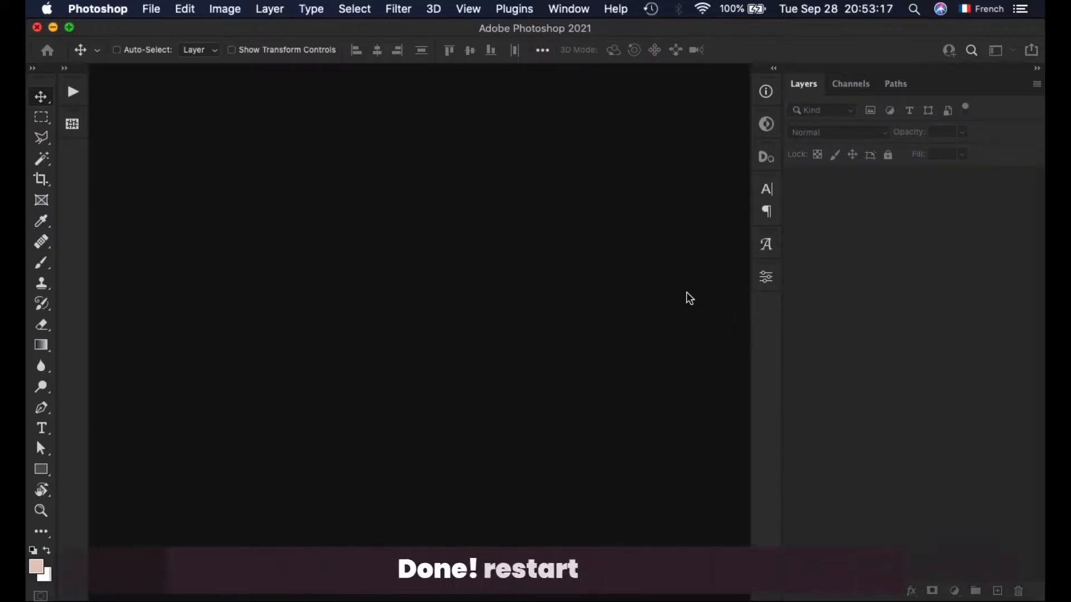
drag(457, 166, 664, 167)
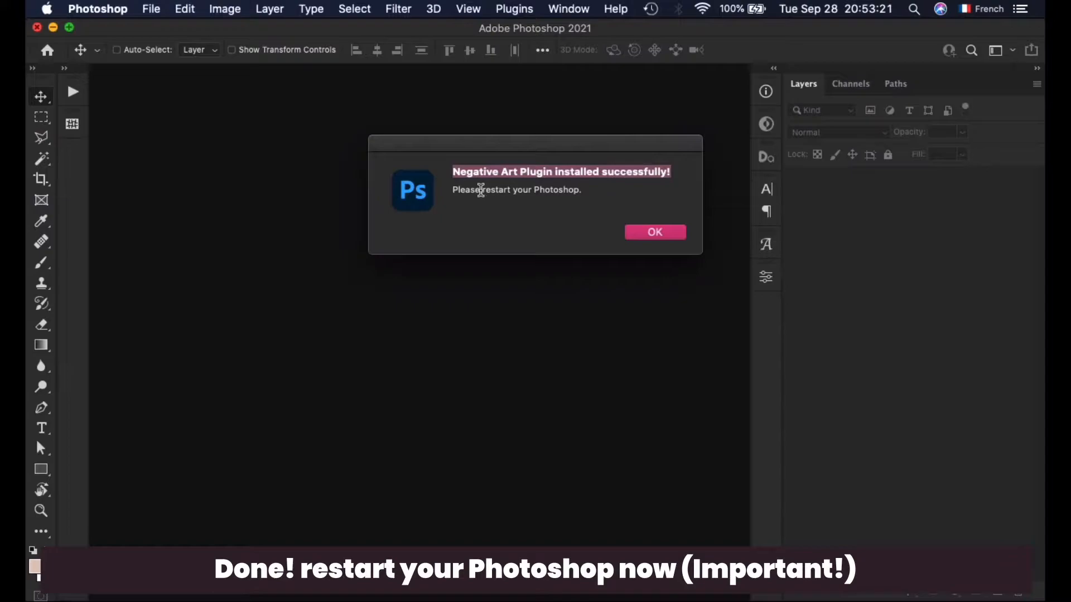
Step: Dismiss the plugin installation message and quit Photoshop
click(443, 197)
drag(484, 190, 584, 190)
click(603, 189)
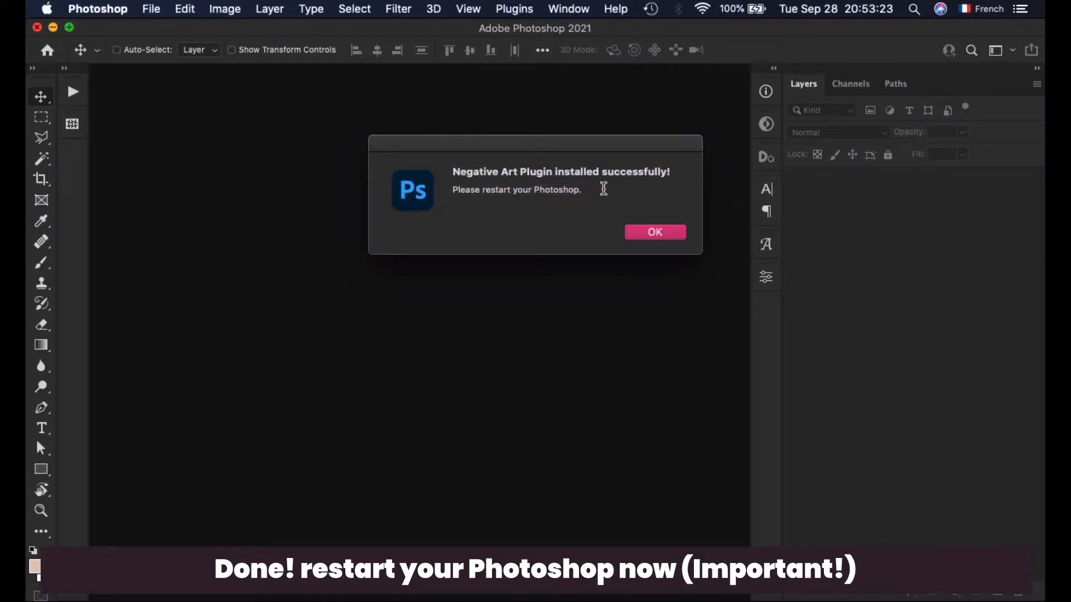
click(667, 232)
click(98, 9)
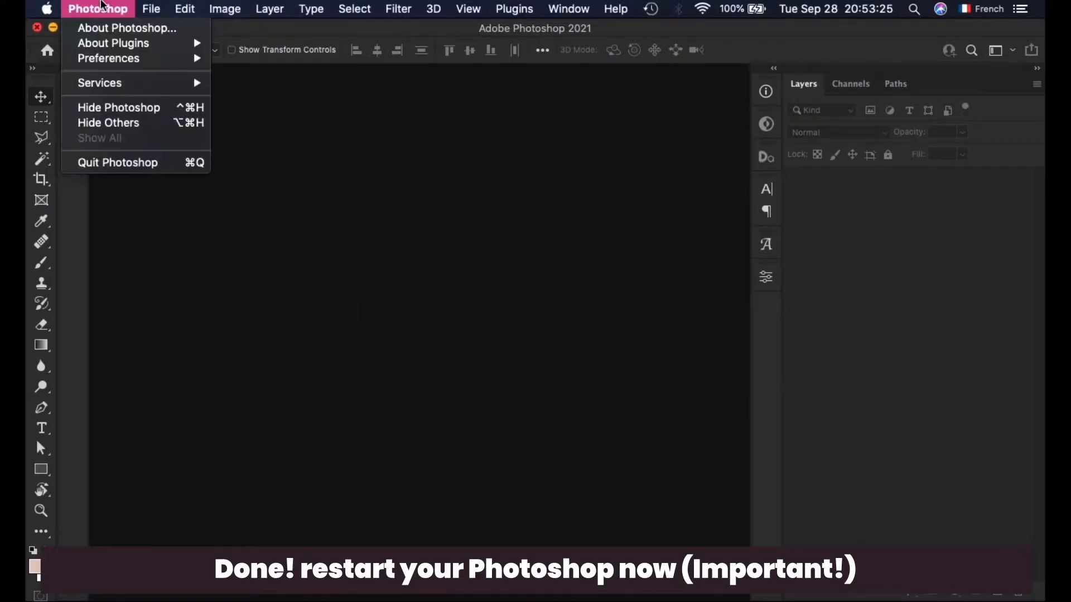
click(146, 162)
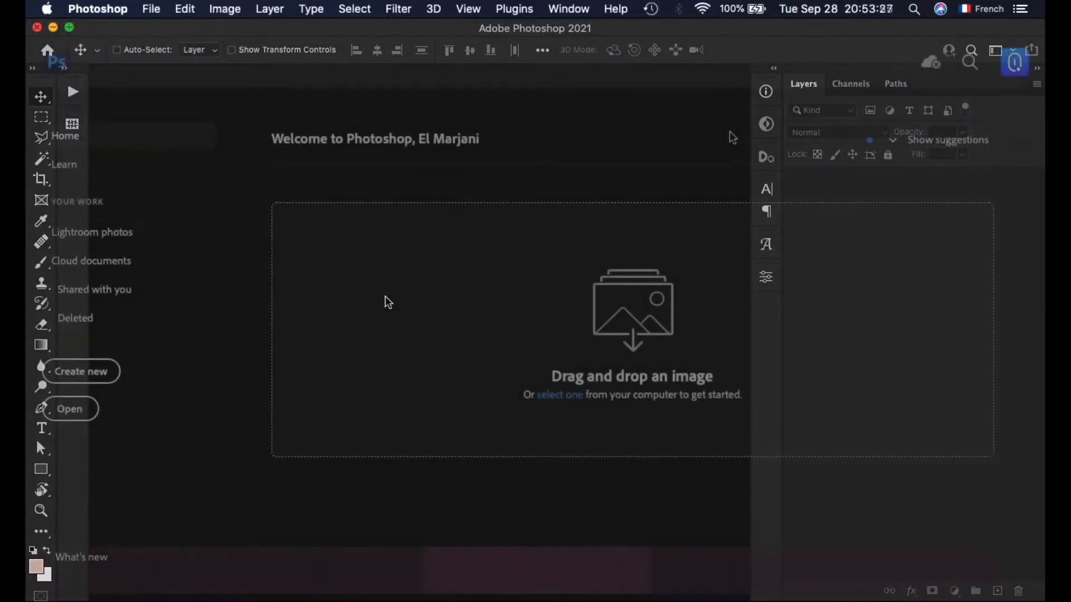
Step: Launch the Negative Art plugin from the legacy extensions in the restarted Photoshop
click(569, 9)
mouse_move(779, 85)
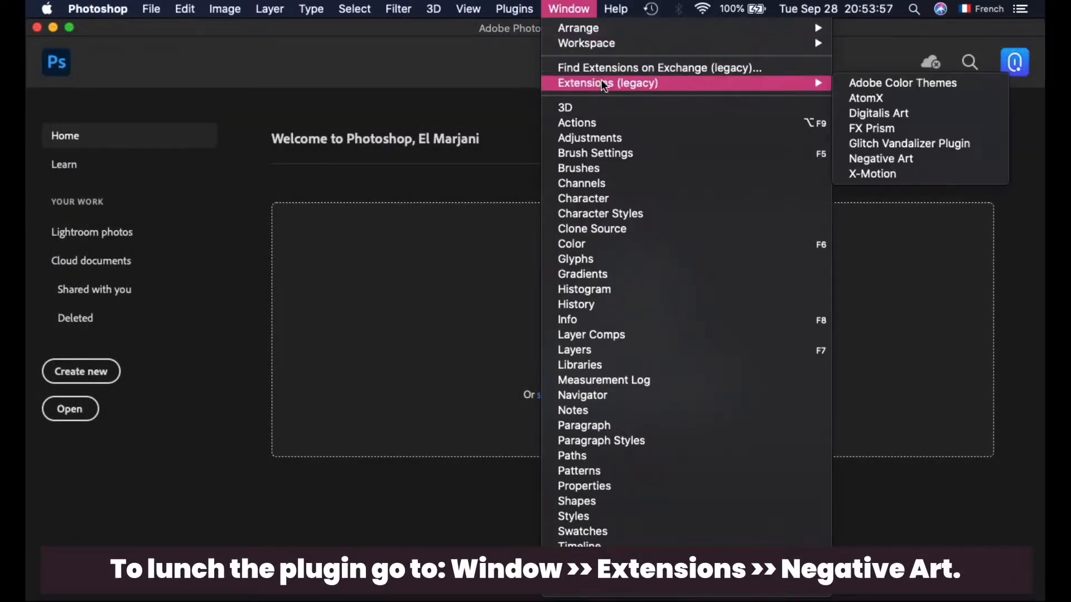
click(942, 162)
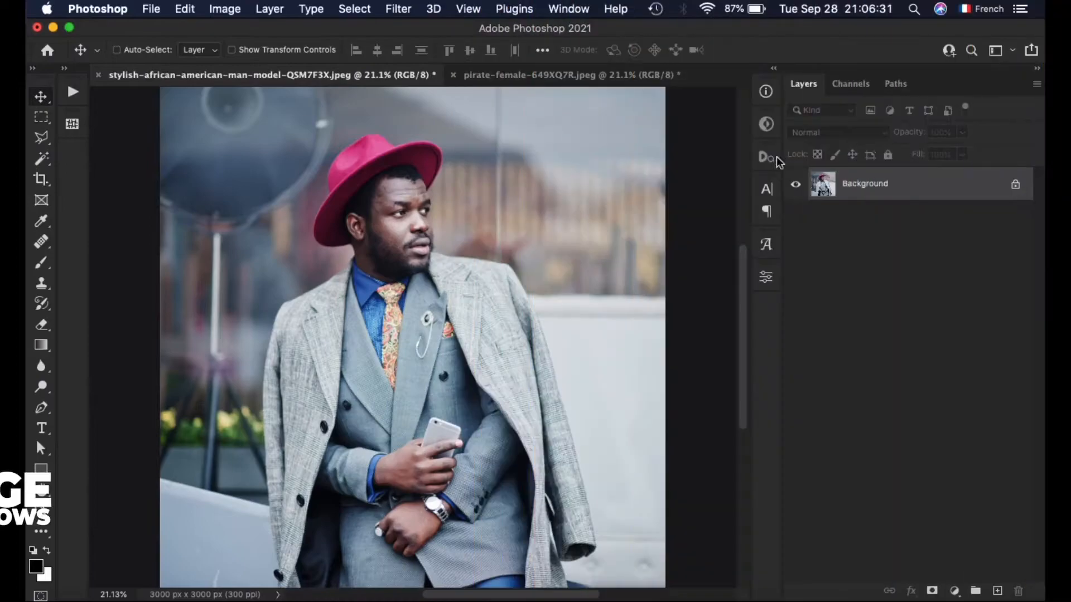
Step: Close the collapsed Do and Info panels in the dock, keeping the Negative Art panel
right_click(769, 157)
click(790, 162)
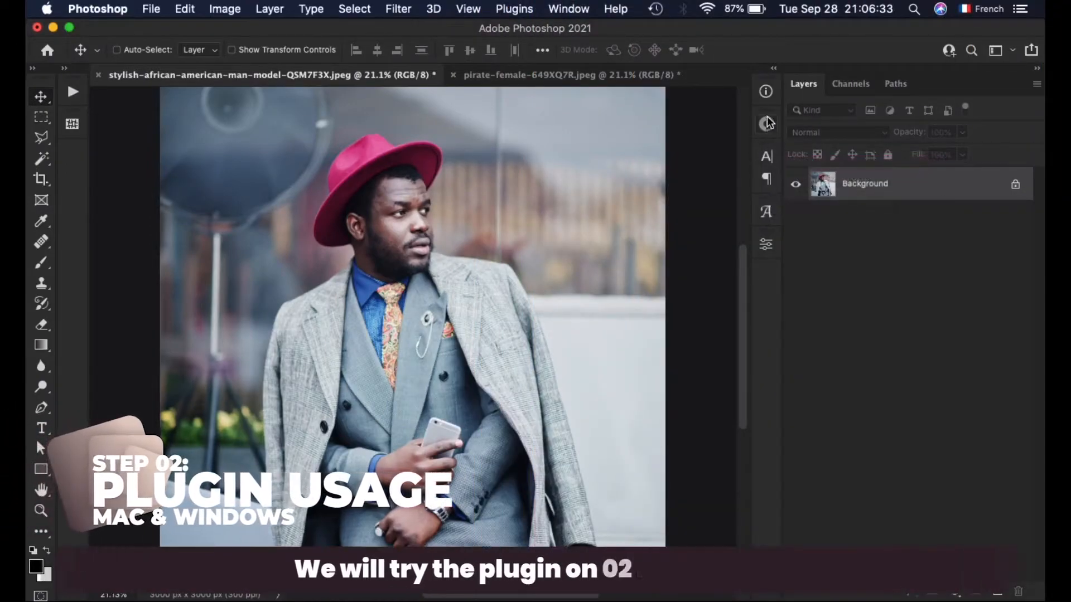
drag(764, 72, 764, 75)
right_click(766, 134)
click(773, 137)
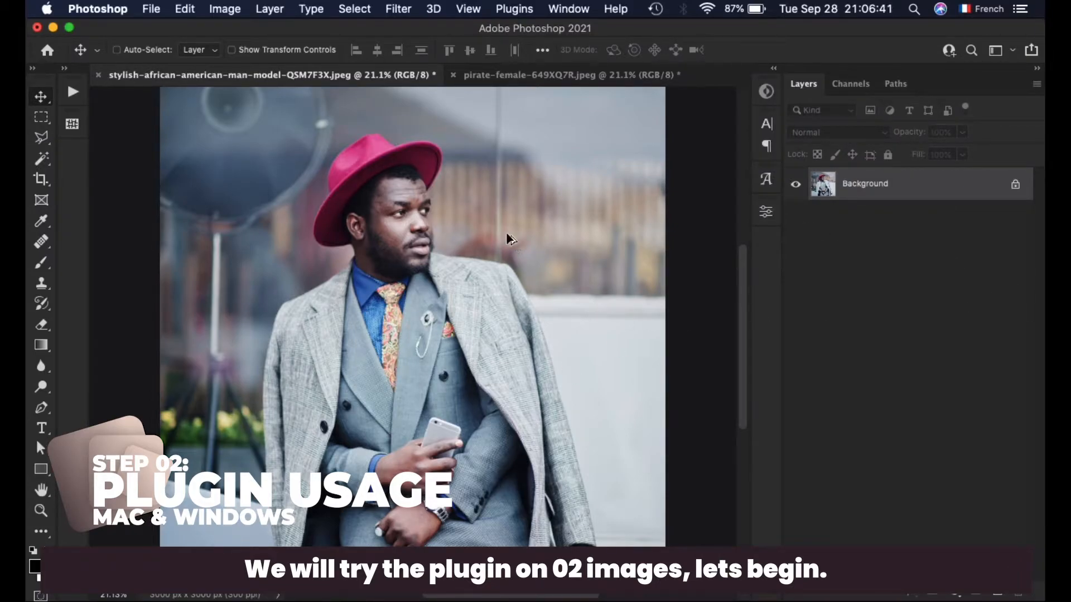
Step: Fit the man model and pirate female images to the window, and return to the man model document
key(super+0)
click(550, 74)
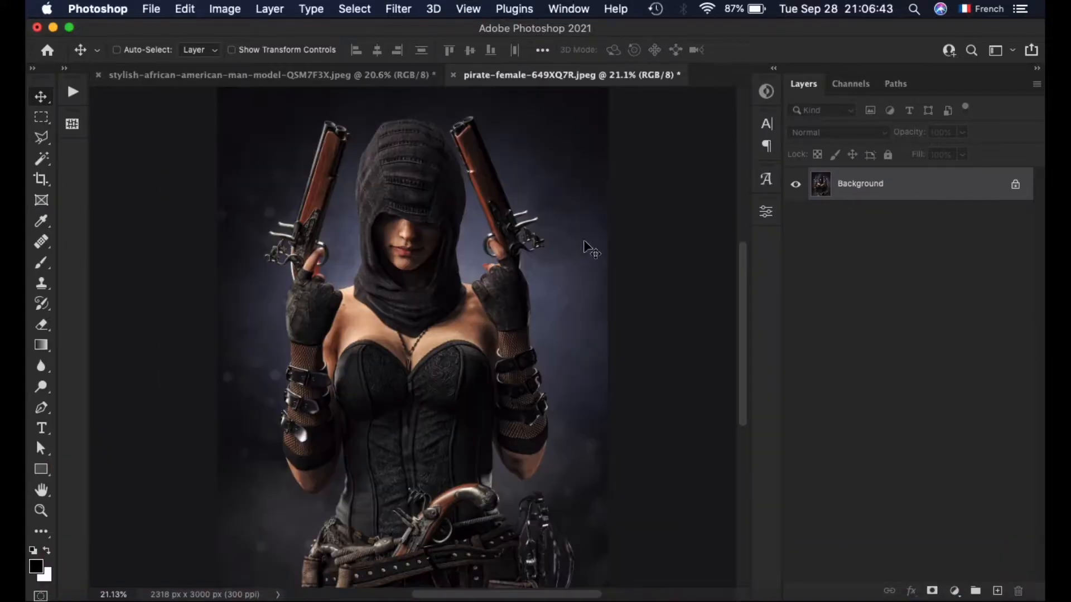
key(super+0)
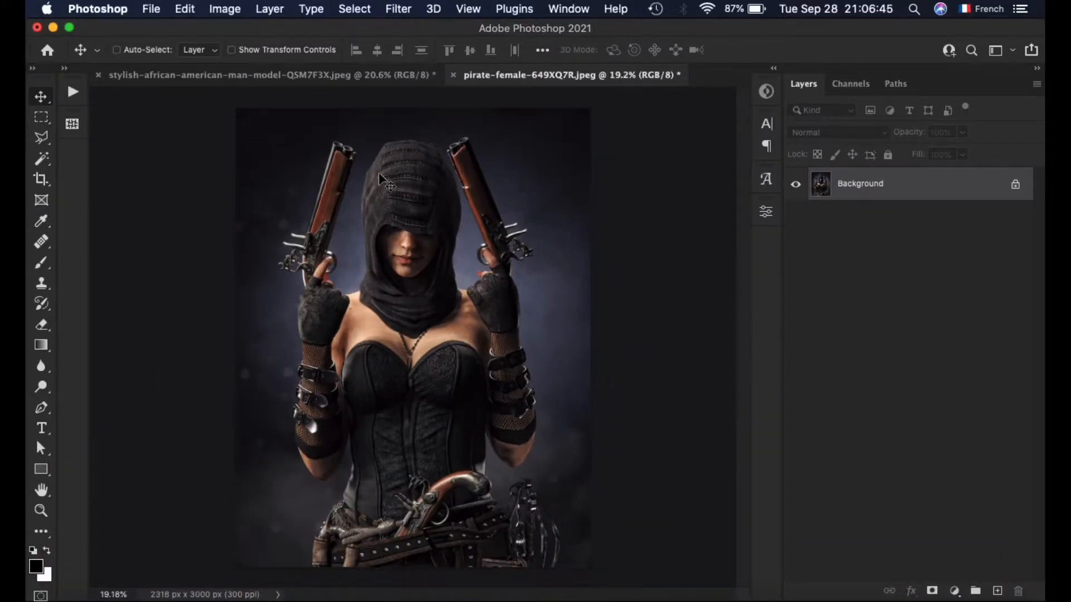
click(357, 78)
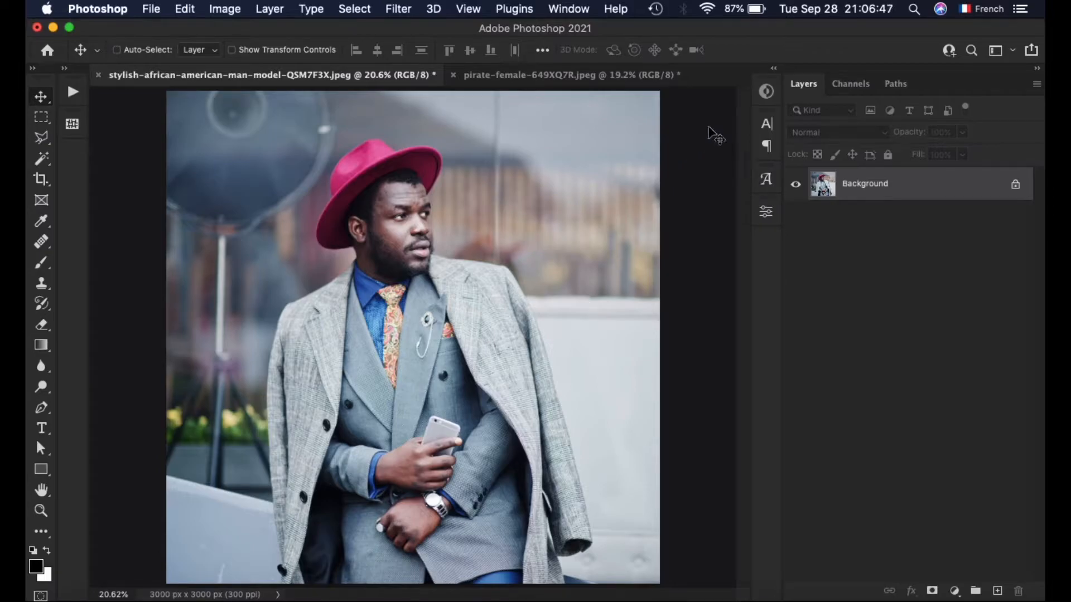
Step: Generate an automatic mask of the man with the Negative Art plugin, and collapse its panel
click(773, 91)
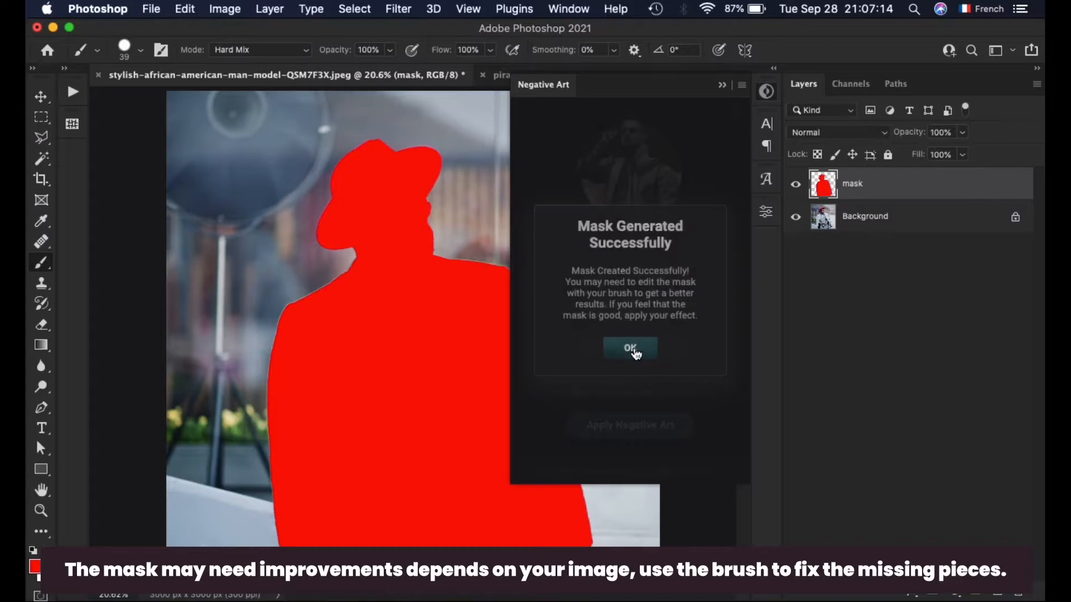
click(631, 348)
click(766, 91)
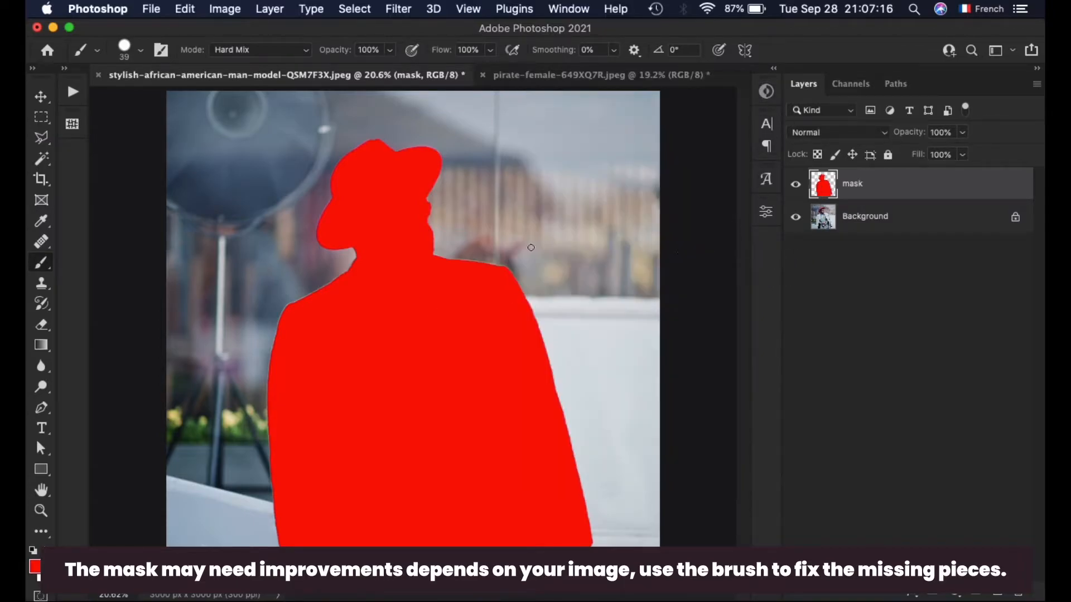
Step: Examine the red mask's edges around the man up close and compare them with the photo by toggling the mask layer's visibility
scroll(436, 236, up, 10)
scroll(435, 234, up, 10)
scroll(561, 269, down, 10)
scroll(562, 270, down, 5)
scroll(680, 395, up, 8)
scroll(576, 394, left, 10)
scroll(514, 411, up, 5)
key(v)
scroll(474, 371, down, 10)
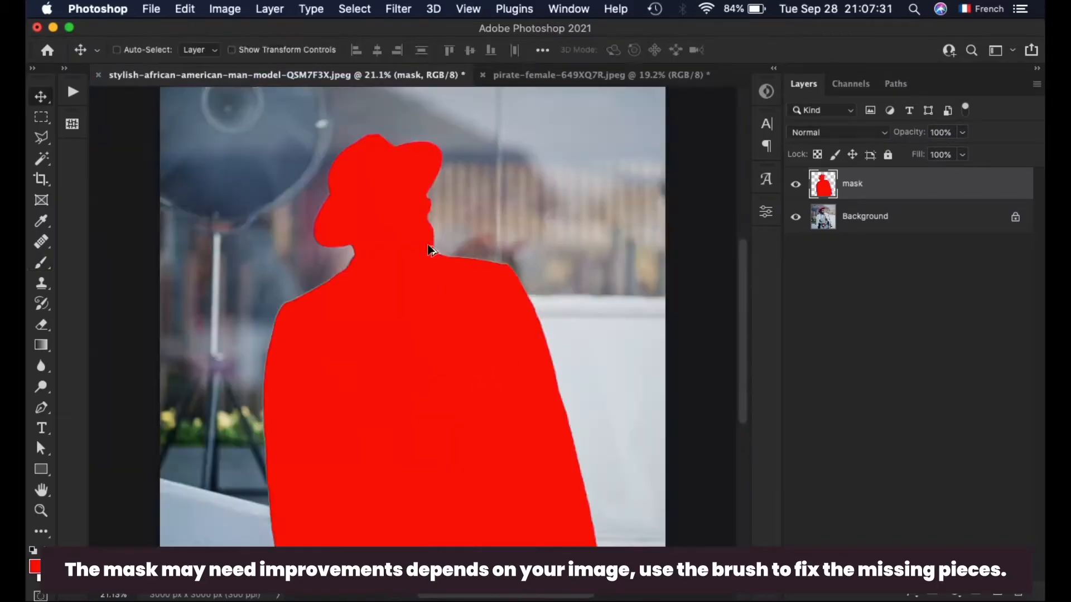
click(798, 187)
click(797, 187)
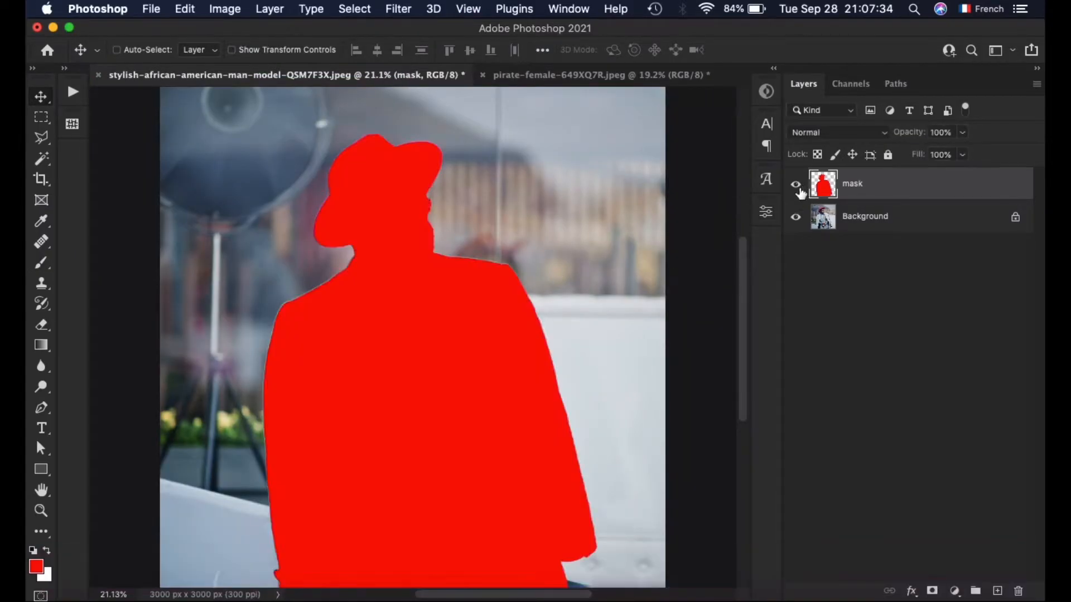
Step: Check the image's width and height in pixels in the Image Size settings
click(196, 7)
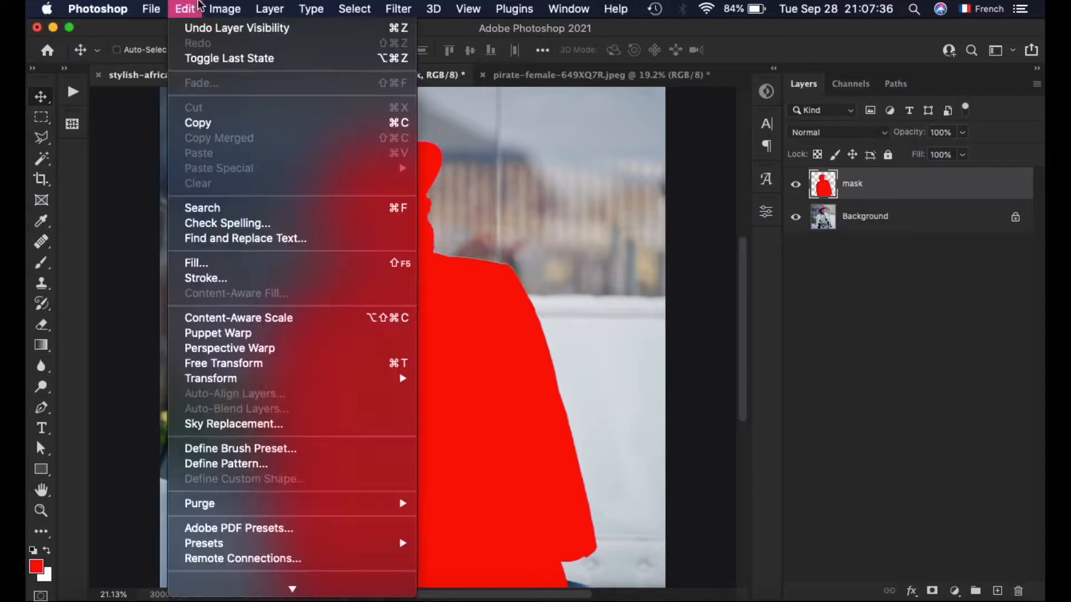
mouse_move(223, 7)
click(237, 130)
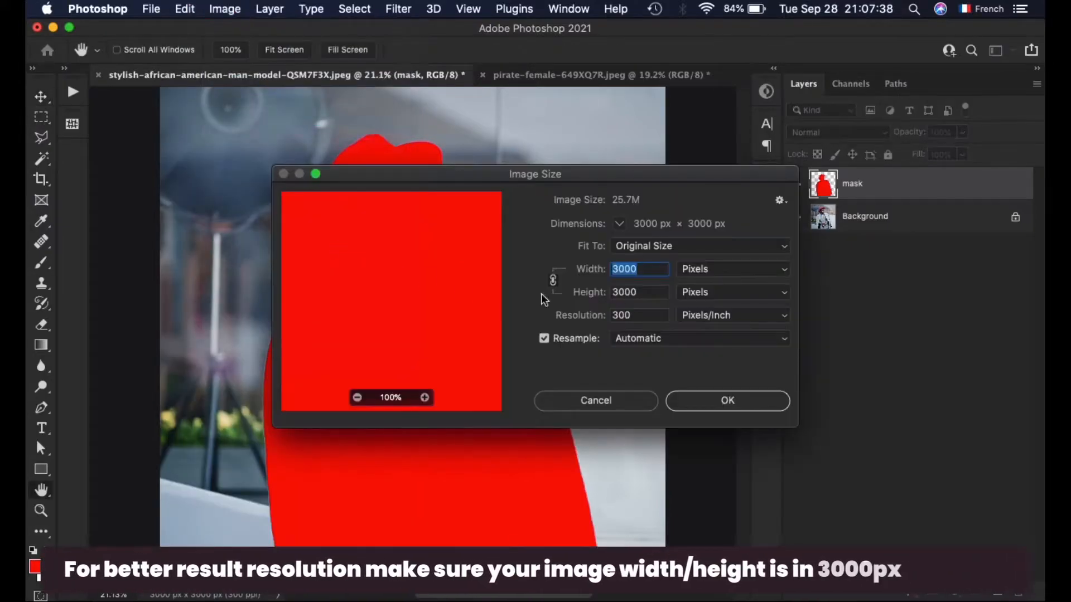
key(Tab)
drag(649, 268, 554, 268)
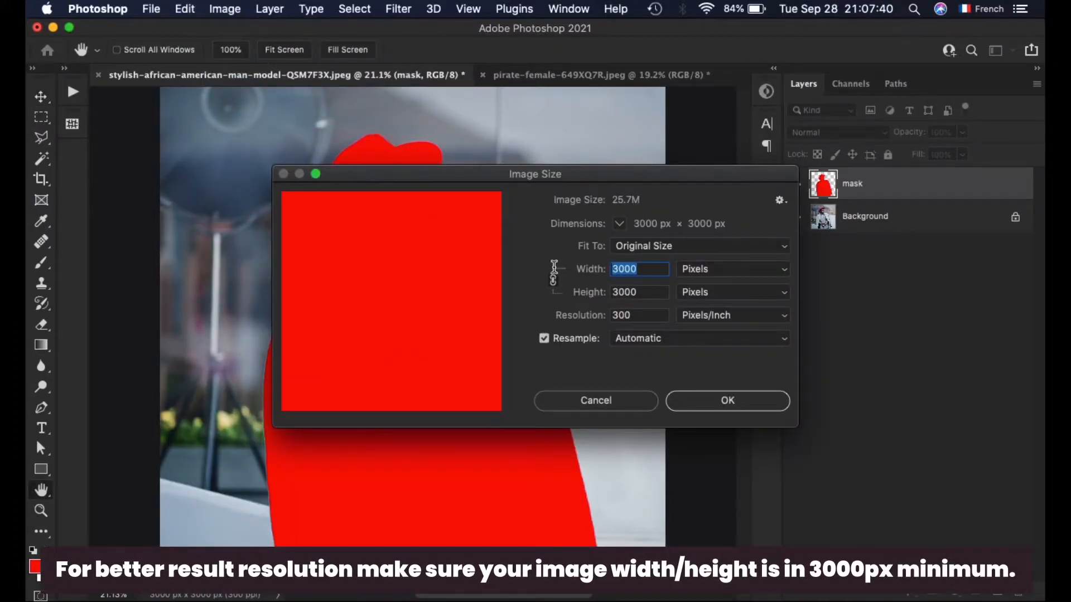
click(714, 402)
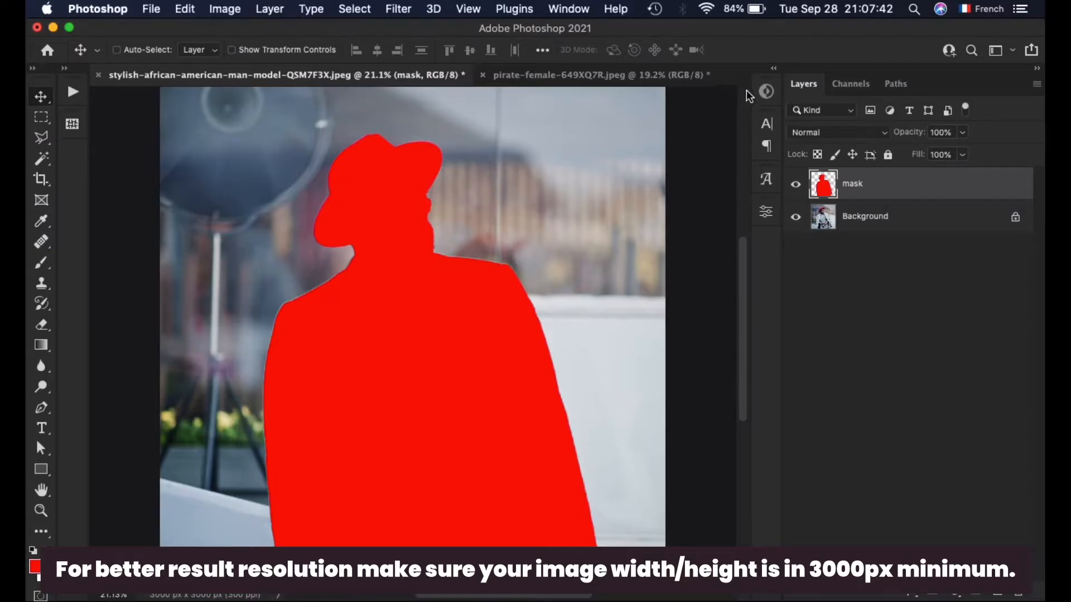
Step: Apply the Negative Art effect to the masked photo, and collapse the plugin panel when it finishes
click(766, 91)
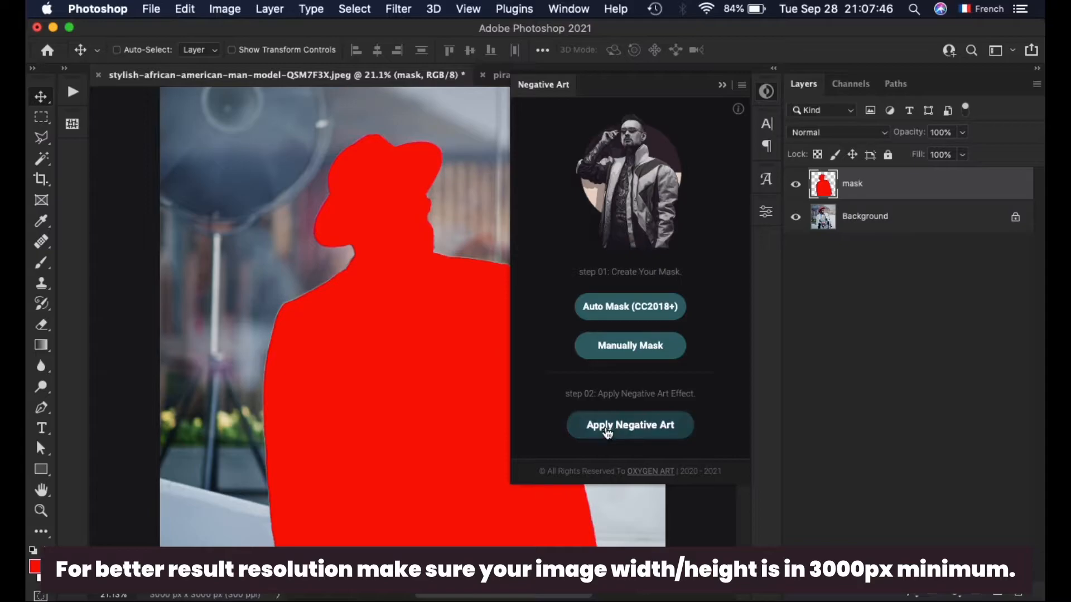
click(651, 431)
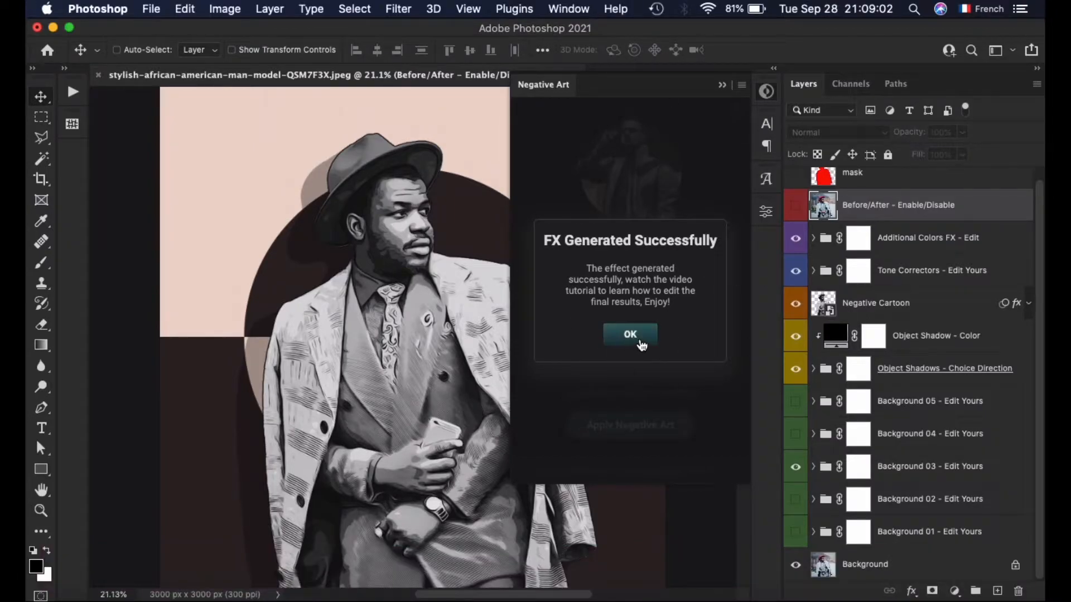
click(630, 335)
click(767, 93)
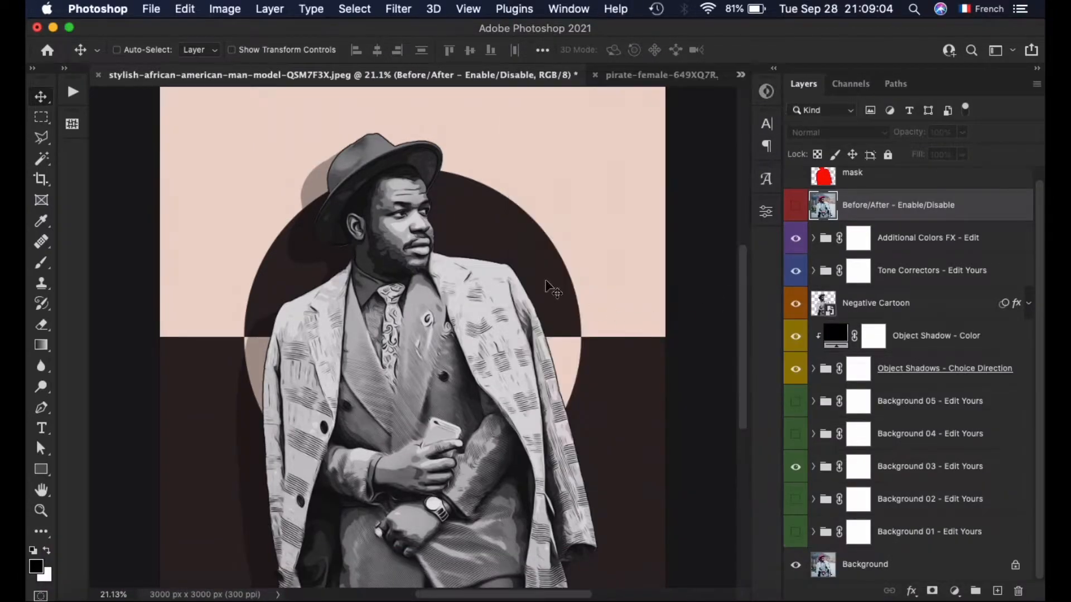
Step: Inspect the cartoon effect's details up close and compare it with the original photo using the Before/After layer
scroll(453, 244, up, 5)
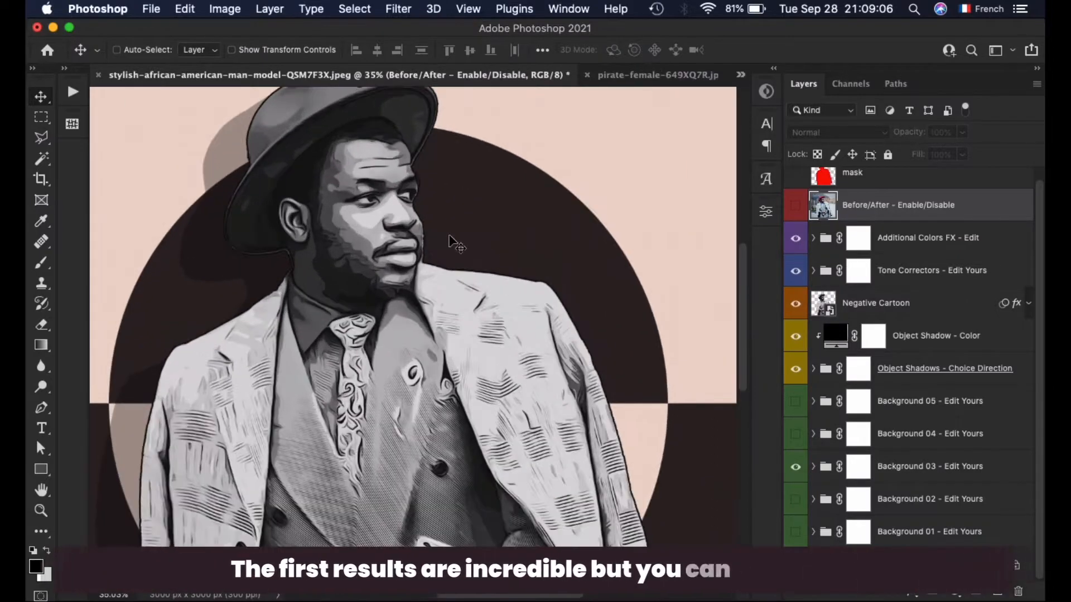
scroll(455, 243, up, 5)
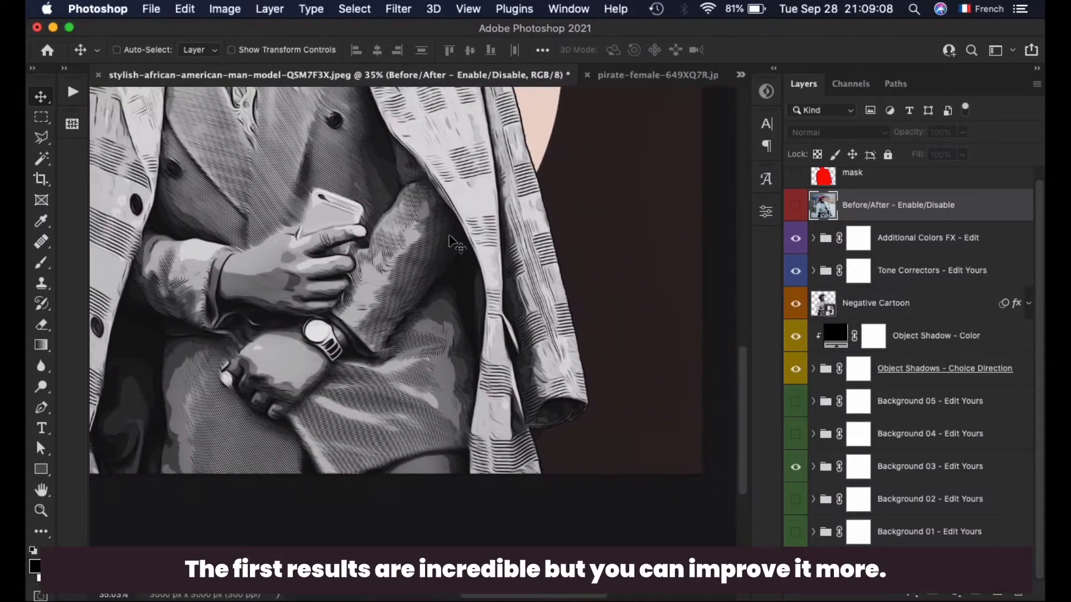
scroll(587, 248, up, 10)
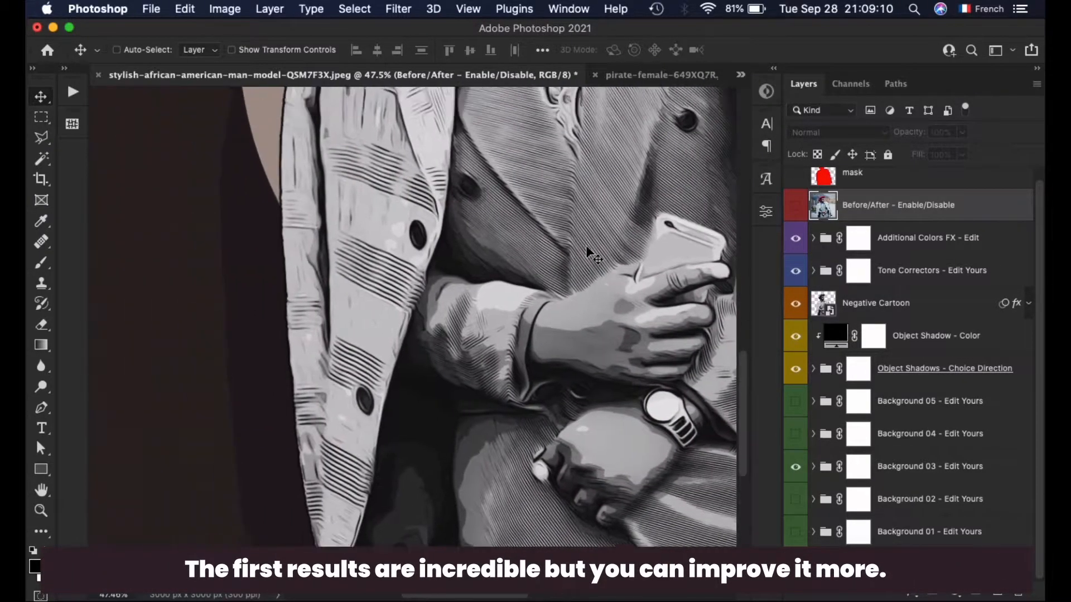
scroll(587, 248, down, 3)
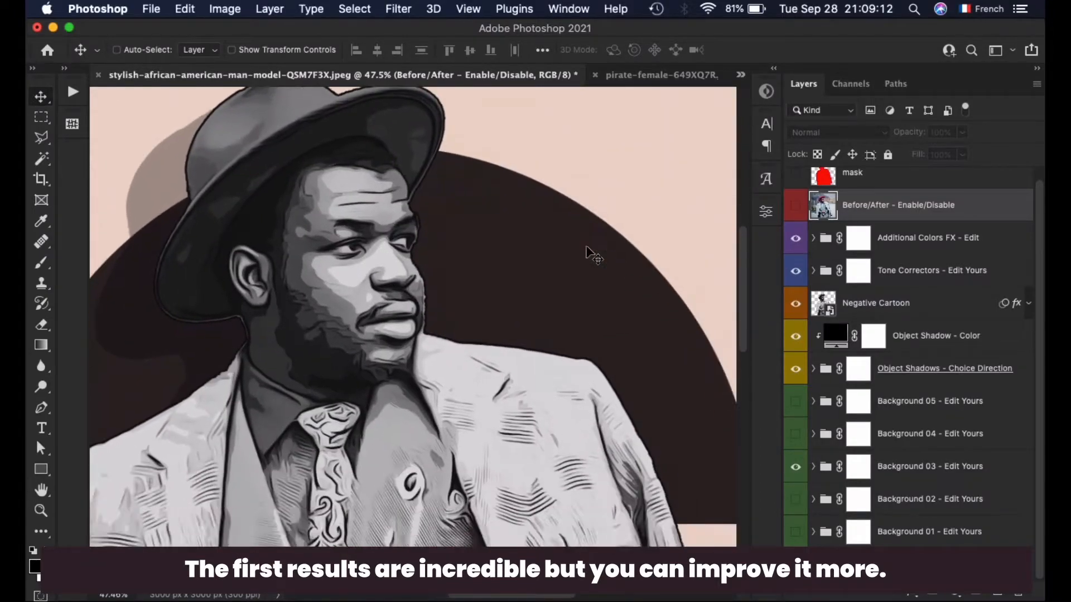
key(super+0)
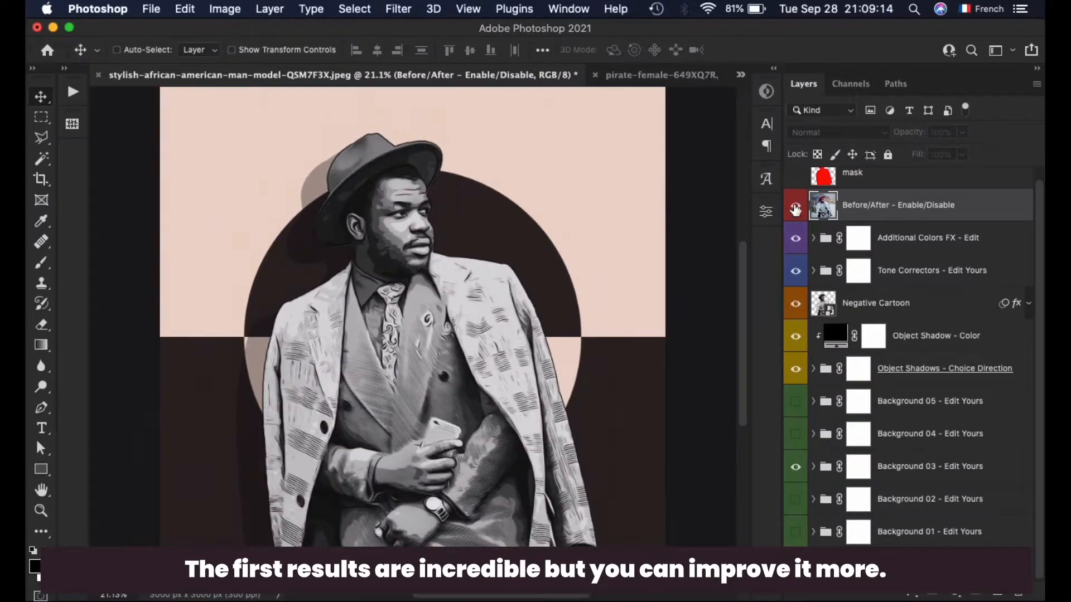
click(796, 207)
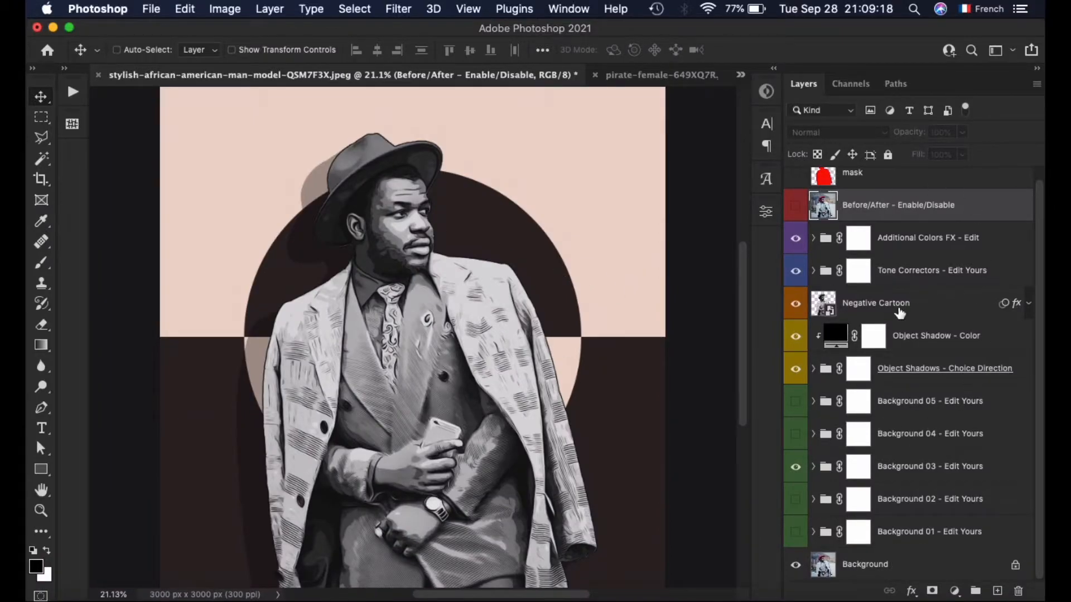
Step: Preview the alternative backdrops by toggling the visibility of the Background 01 to Background 05 groups
click(796, 466)
click(797, 532)
click(795, 499)
click(796, 467)
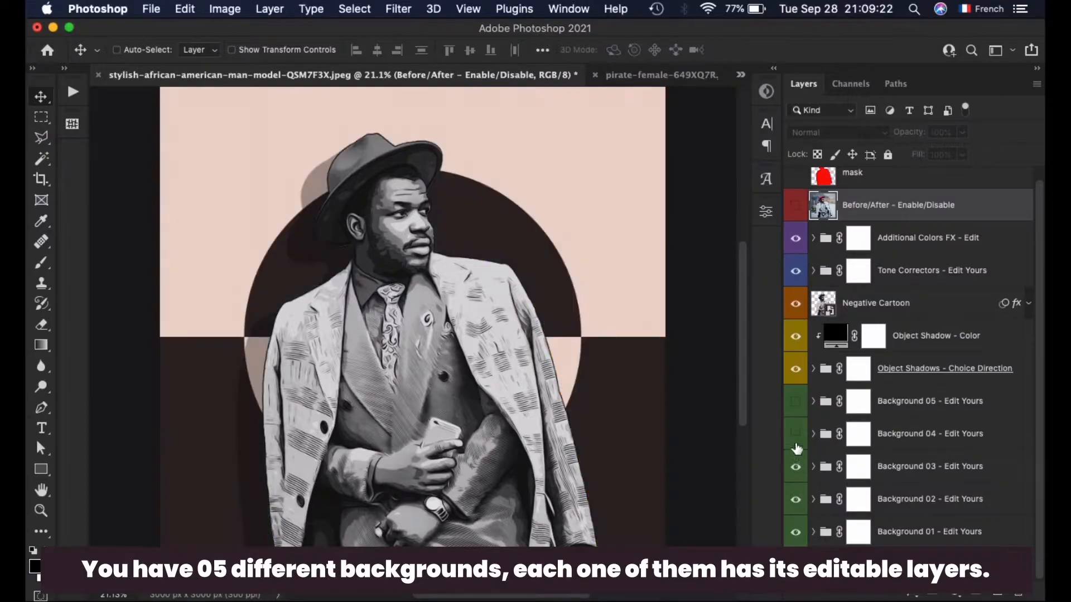
click(796, 435)
click(796, 368)
click(796, 369)
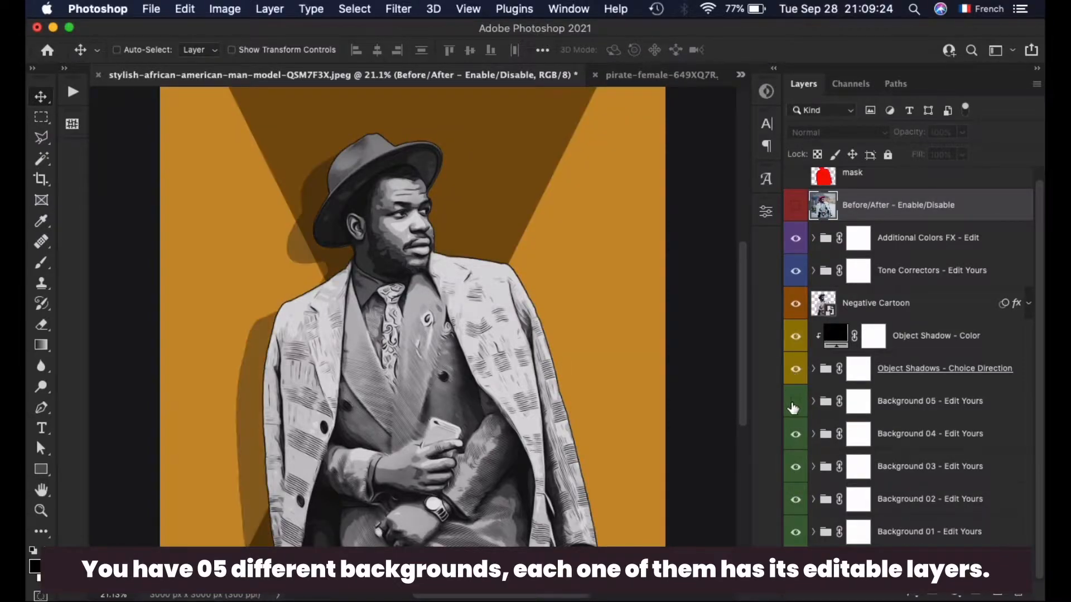
click(795, 402)
Step: Hide the Background 05, 04 and 03 groups, and keep Background 02 as the visible backdrop
click(796, 402)
click(796, 435)
click(796, 467)
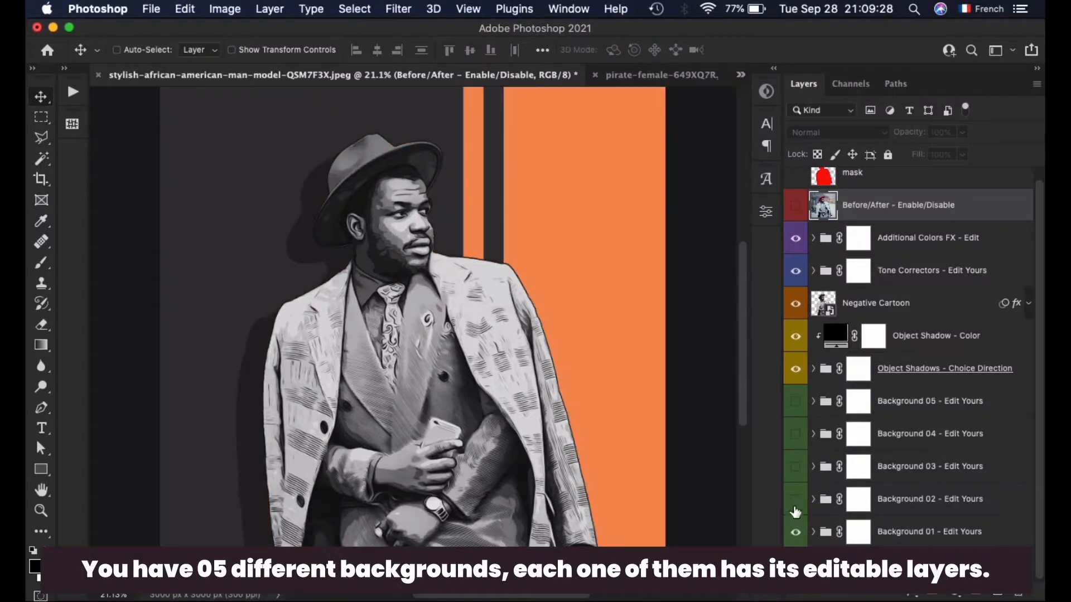
click(796, 499)
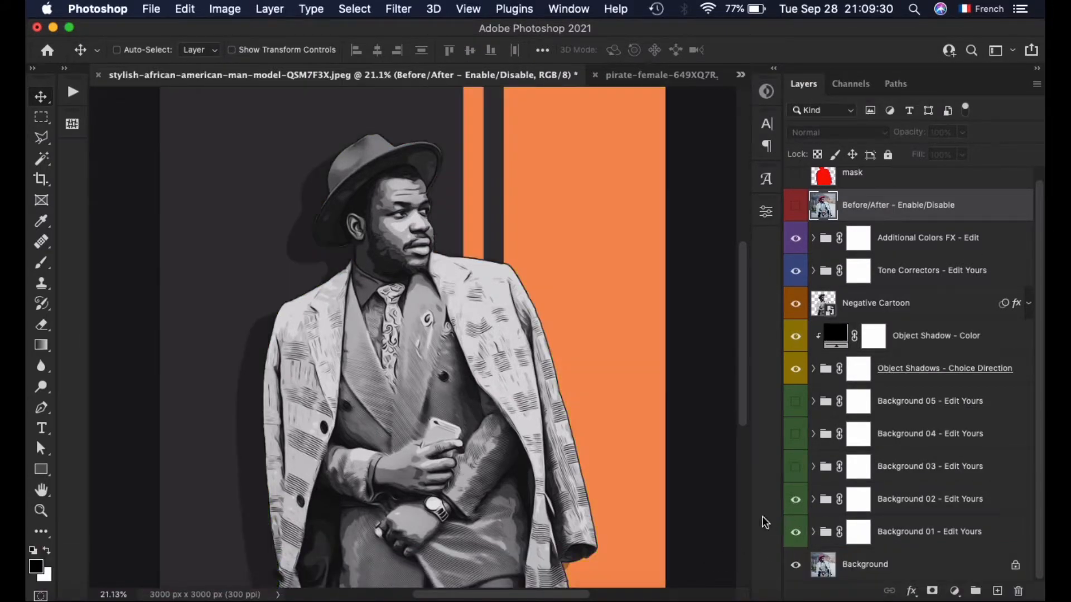
Step: Expand the Background 02 group to show its shape and color layers, and keep the group selected
click(891, 512)
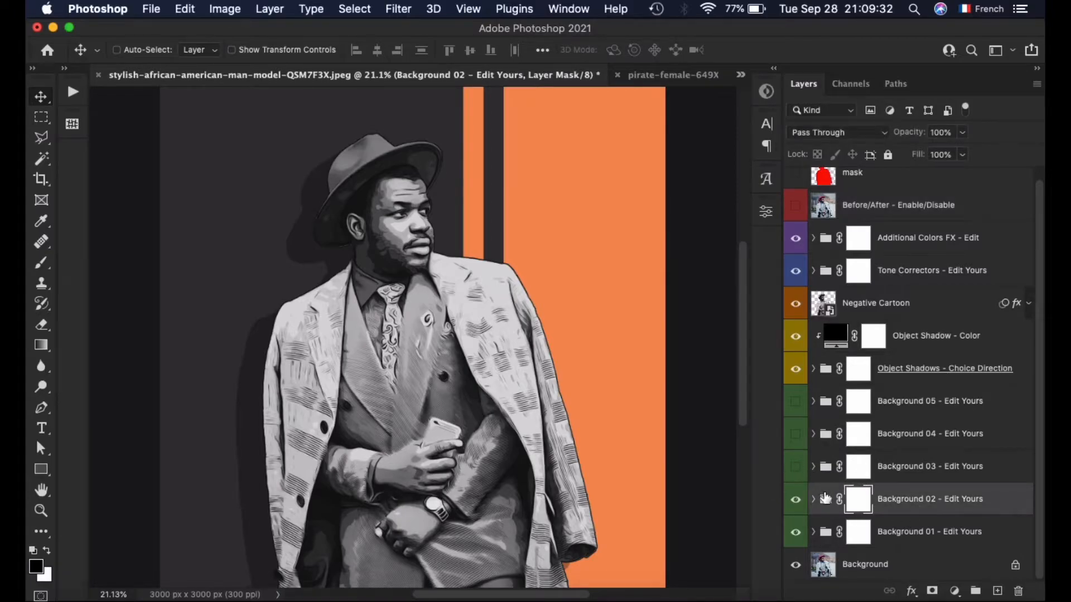
click(814, 499)
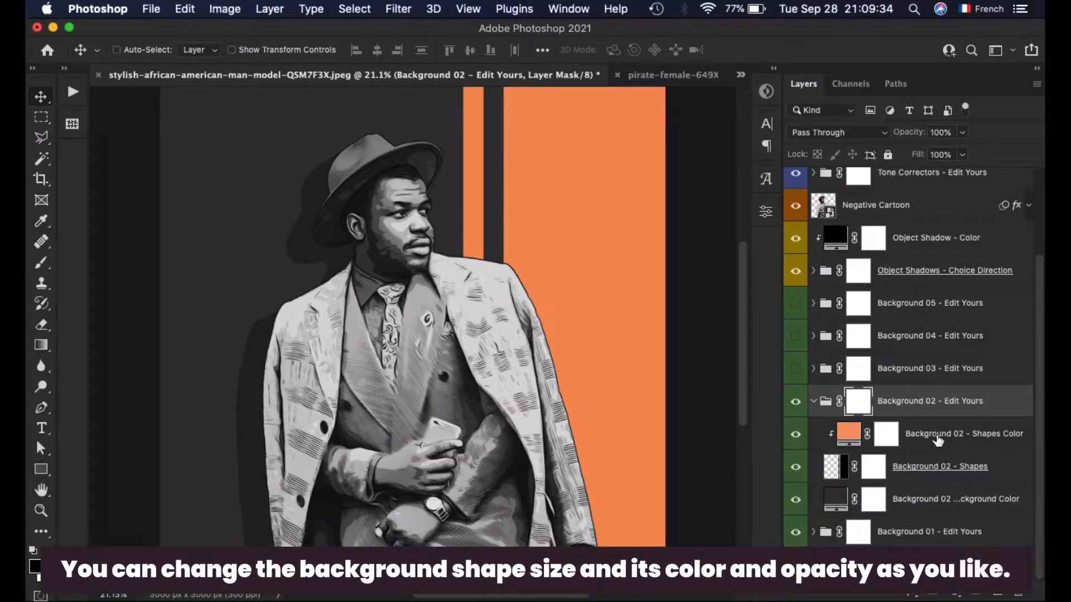
click(939, 440)
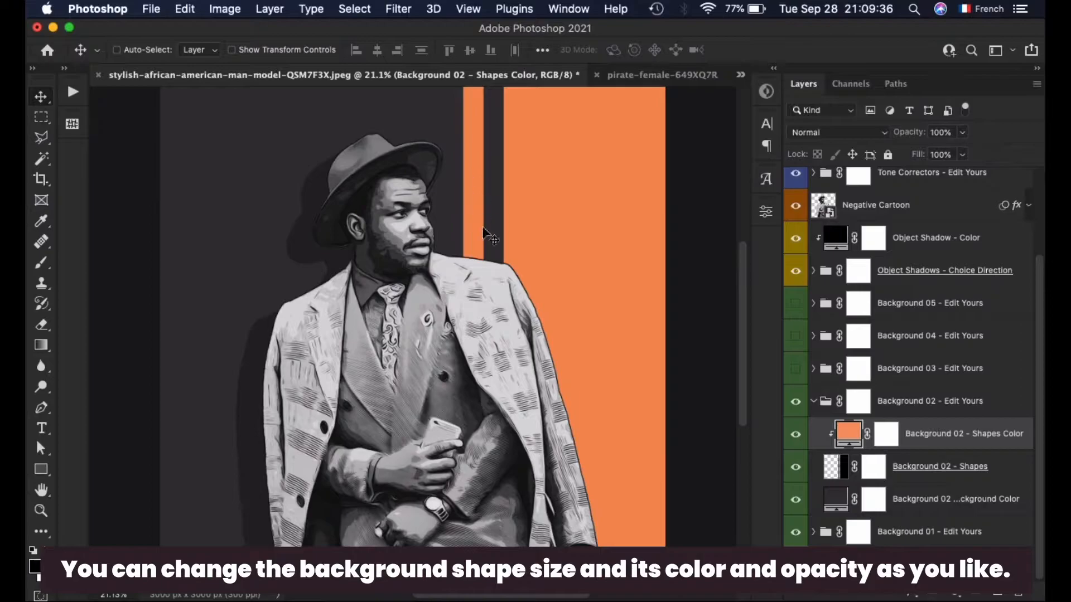
click(940, 402)
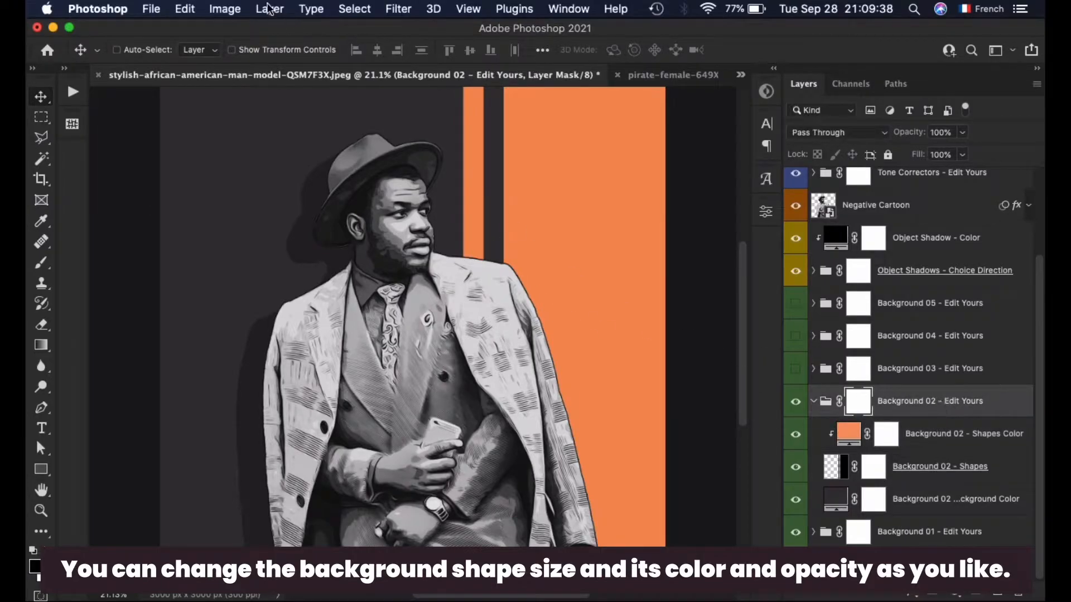
Step: Free-transform the Background 02 shapes to about 139% of their size and shift them left behind the man
click(226, 9)
click(280, 367)
scroll(453, 379, down, 3)
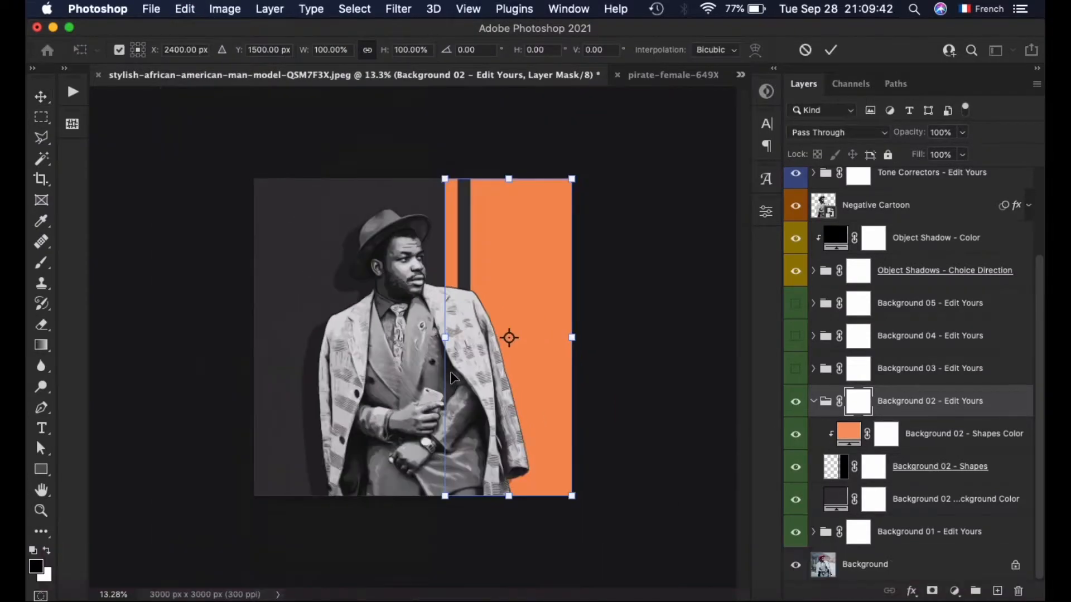
mouse_move(444, 338)
mouse_down()
mouse_move(378, 342)
mouse_move(459, 338)
mouse_up()
drag(580, 216, 674, 370)
key(Escape)
key(ctrl+t)
drag(577, 338, 608, 333)
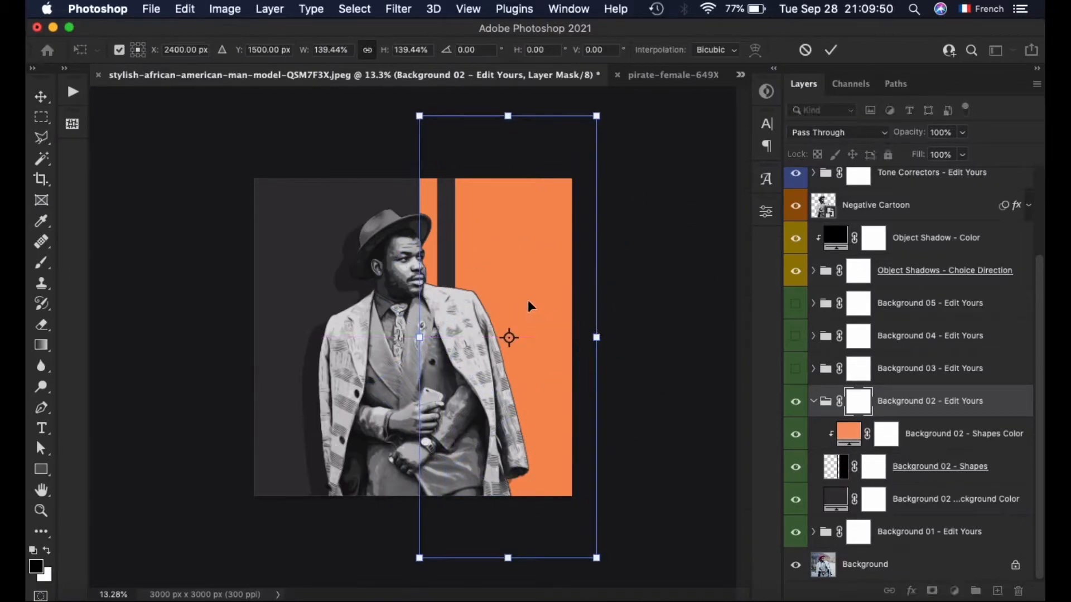
drag(547, 300, 526, 299)
key(Return)
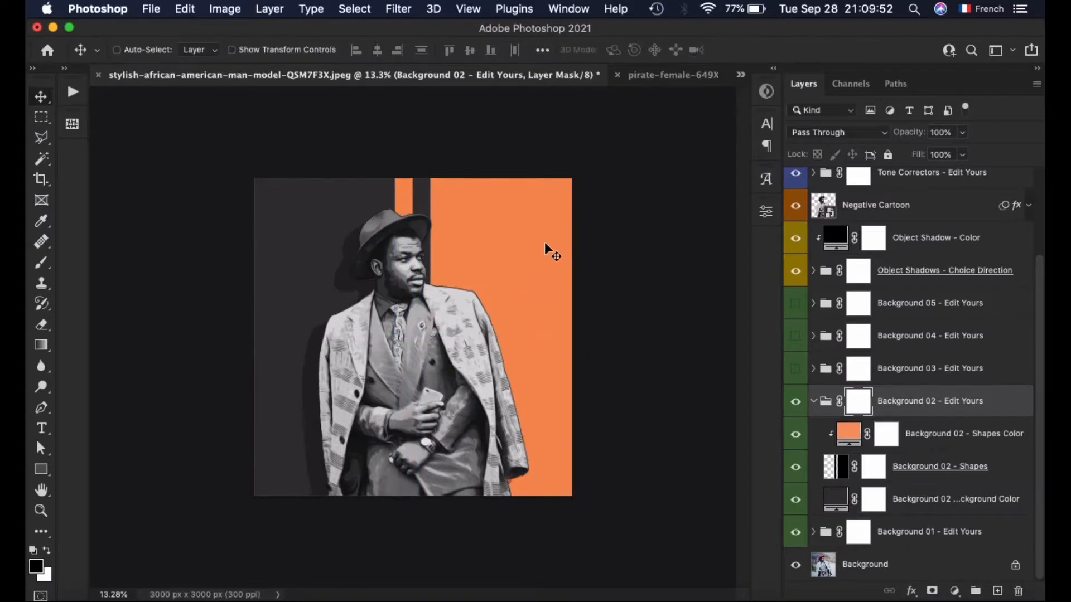
scroll(544, 243, up, 3)
scroll(549, 262, down, 1)
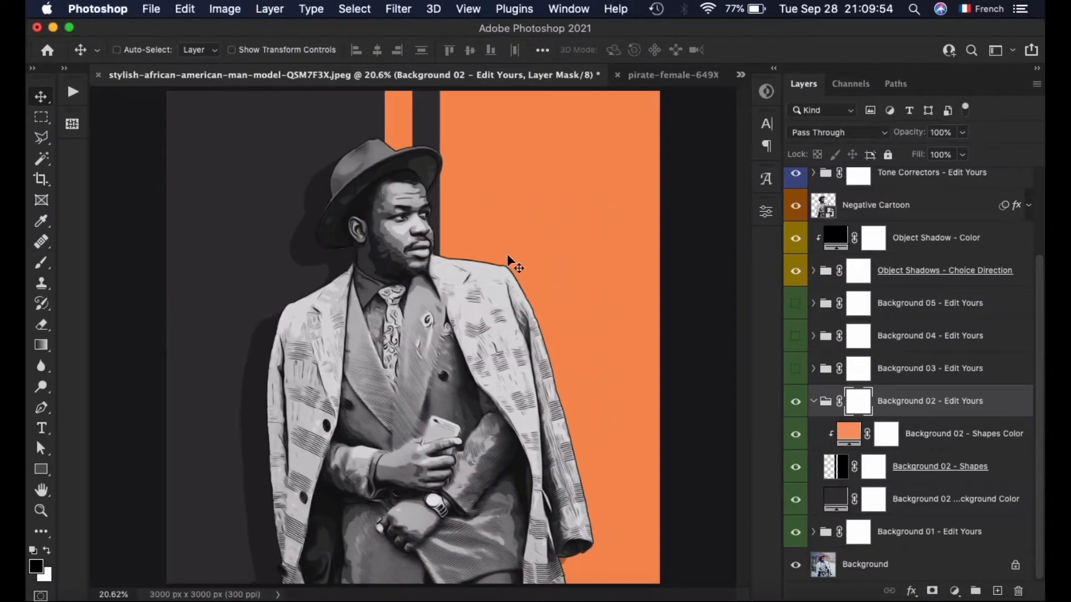
Step: Recolor the Background 02 shapes to yellow-green e6f567 through the Shapes Color fill layer
click(958, 437)
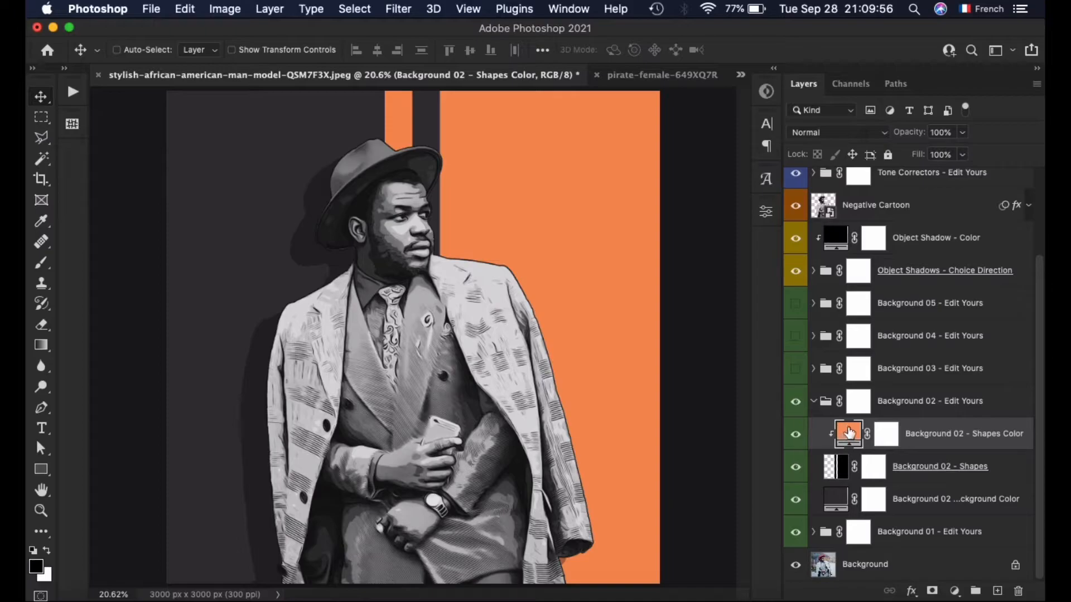
double_click(849, 434)
drag(722, 129, 785, 120)
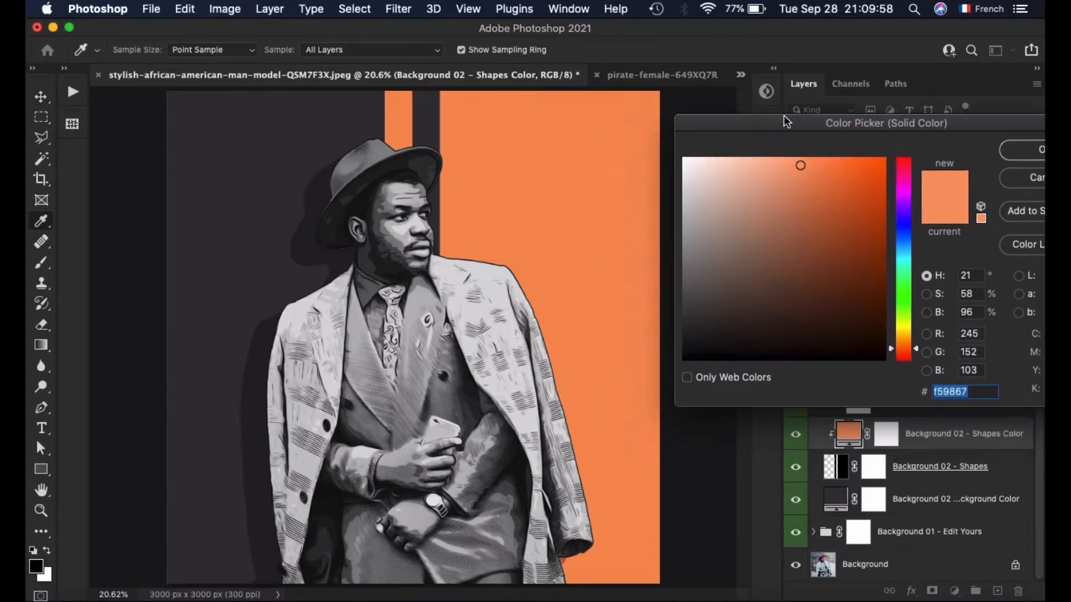
drag(901, 165, 905, 325)
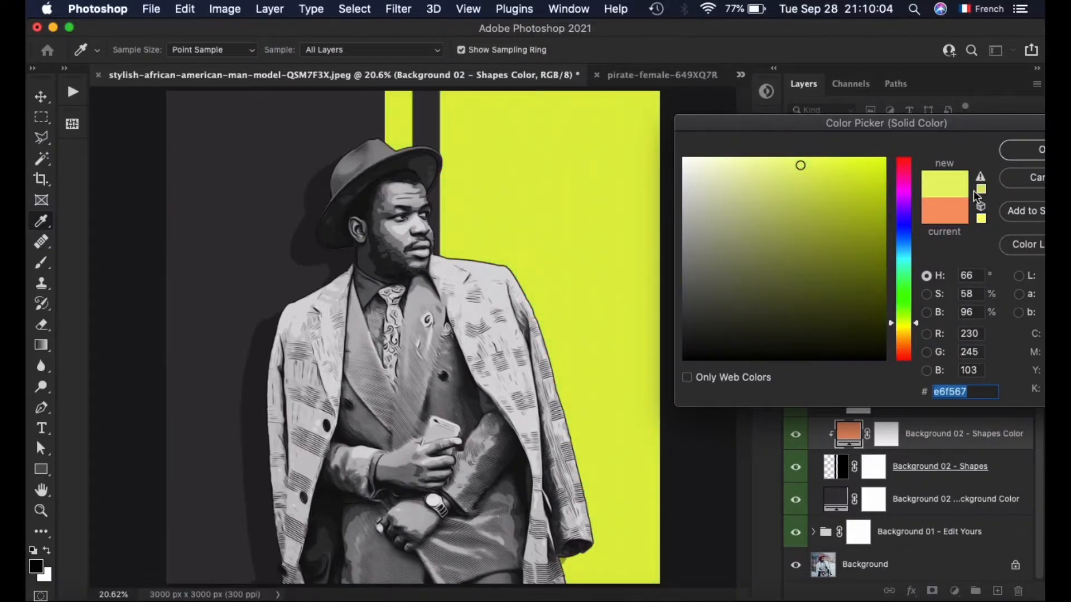
click(1040, 151)
Step: Try a different solid background color for the Background 02 backdrop
click(829, 494)
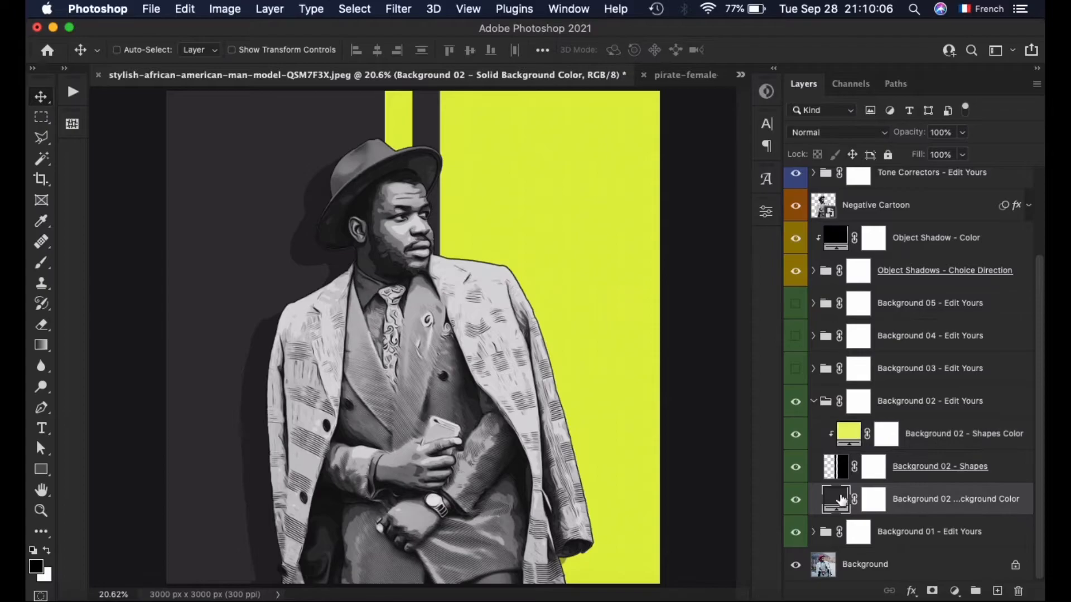
drag(757, 251, 617, 304)
click(956, 180)
Step: Reselect the Background 02 group and collapse it
click(900, 413)
click(927, 470)
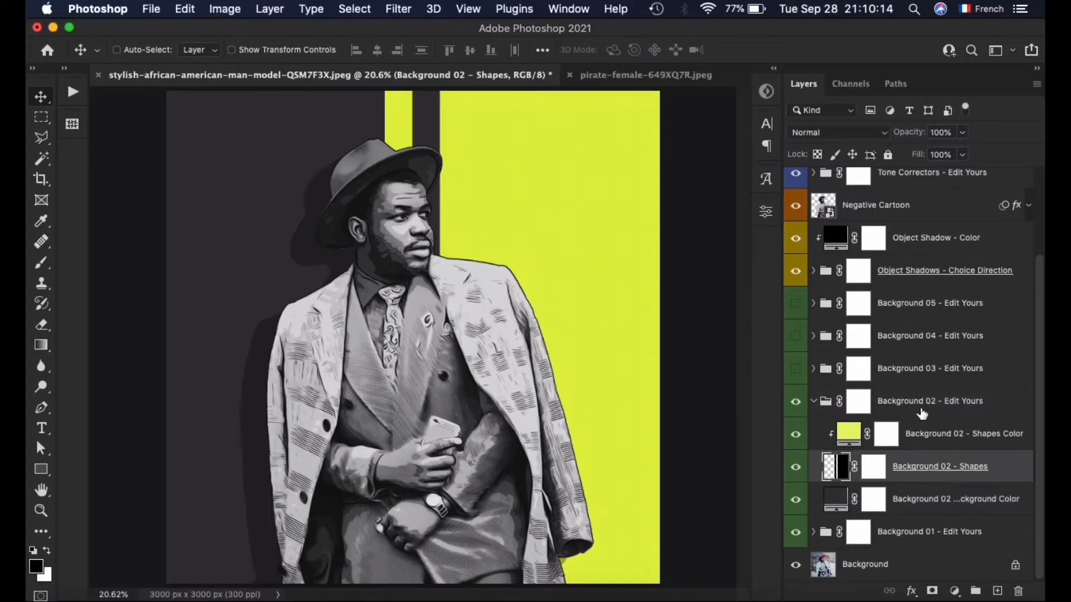
click(923, 413)
click(814, 402)
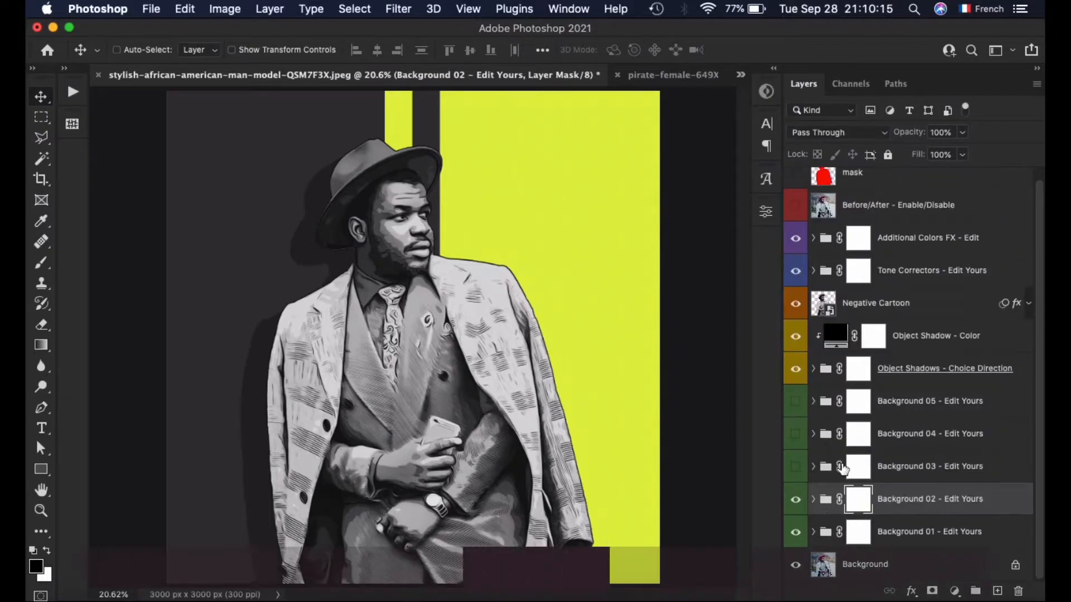
Step: Examine the man's shadow up close and expand the Object Shadows - Choice Direction group
click(915, 368)
click(811, 369)
scroll(330, 234, up, 3)
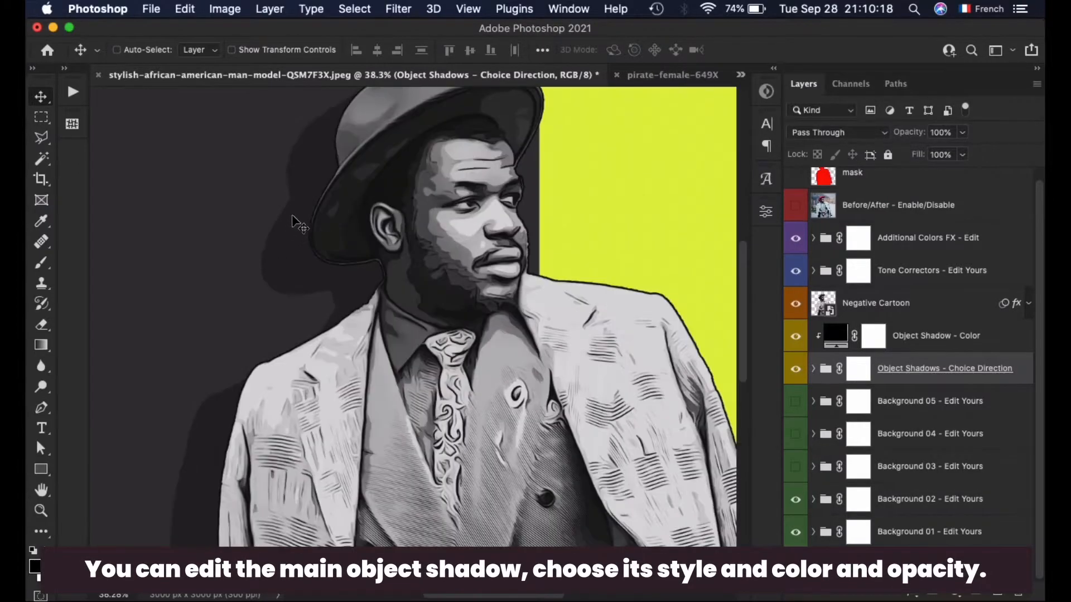
scroll(310, 201, down, 3)
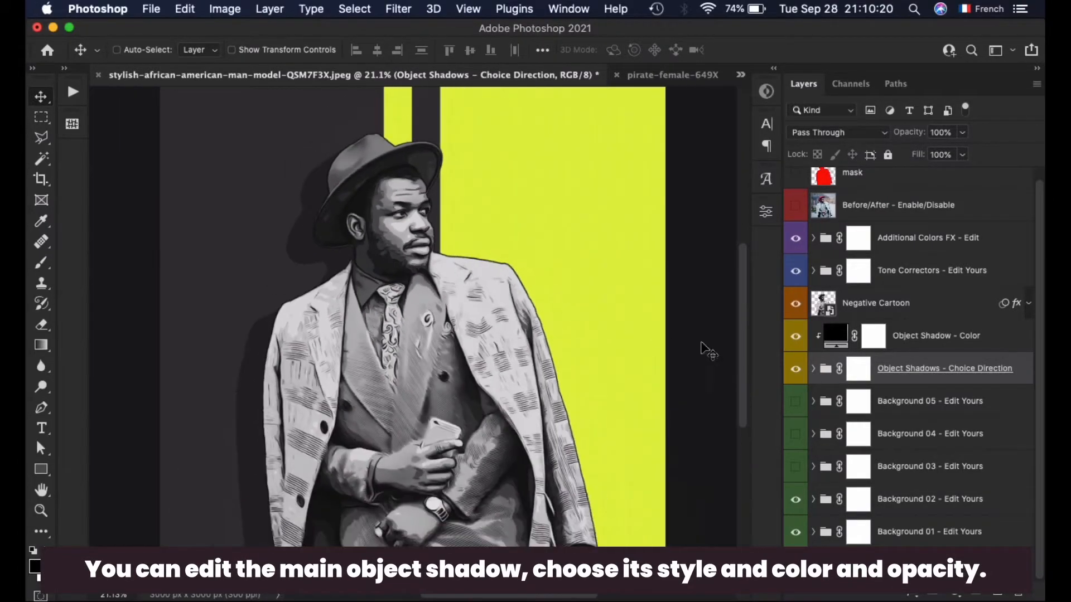
click(813, 369)
scroll(869, 424, down, 1)
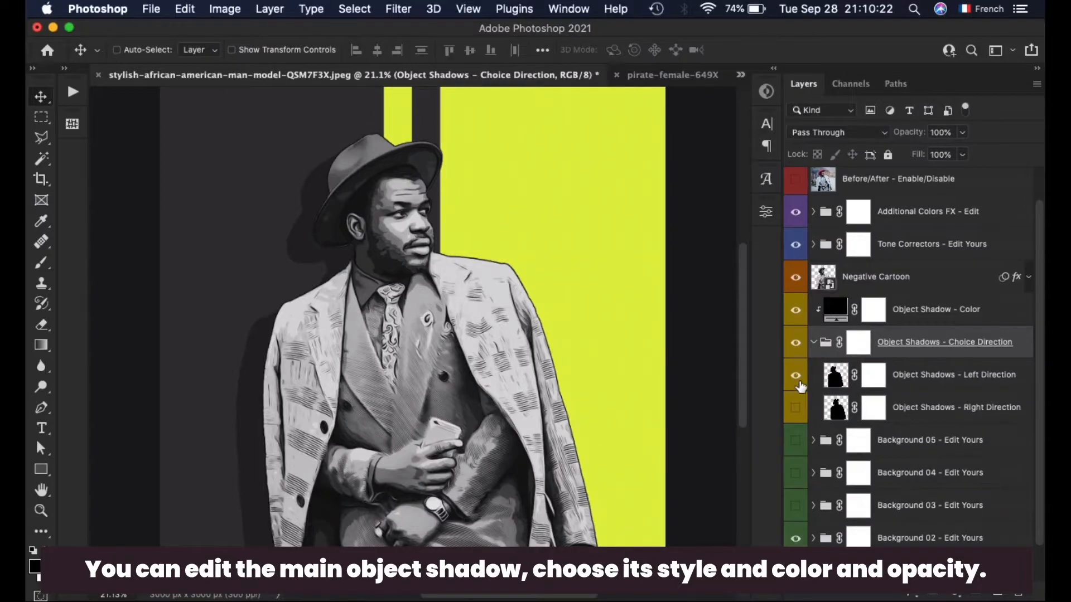
Step: Compare the left, right and combined object shadows, and keep only the Left Direction layer visible
click(796, 375)
click(796, 407)
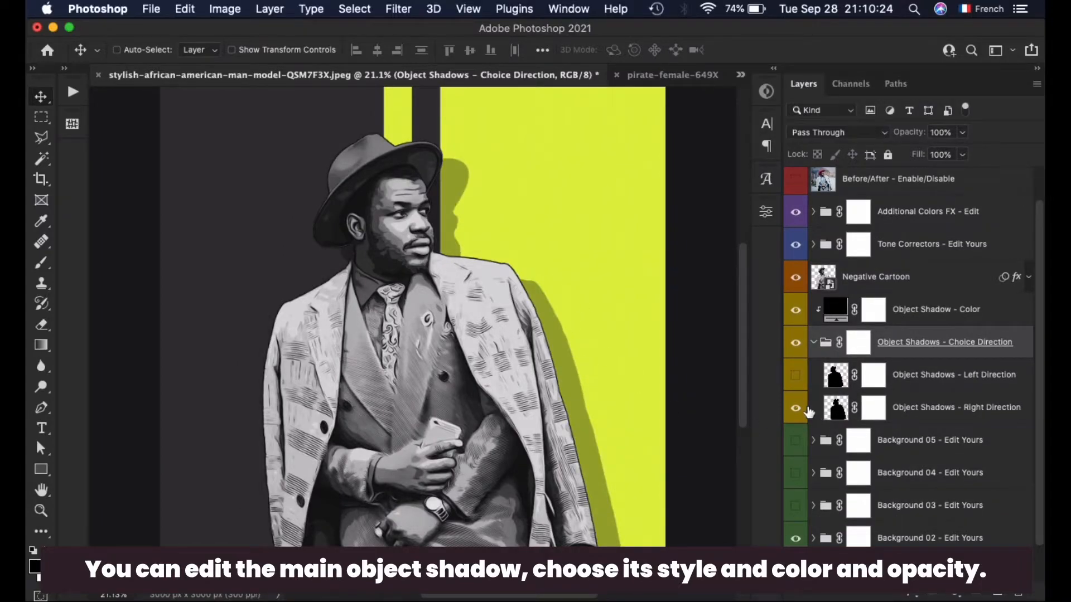
click(796, 408)
click(795, 375)
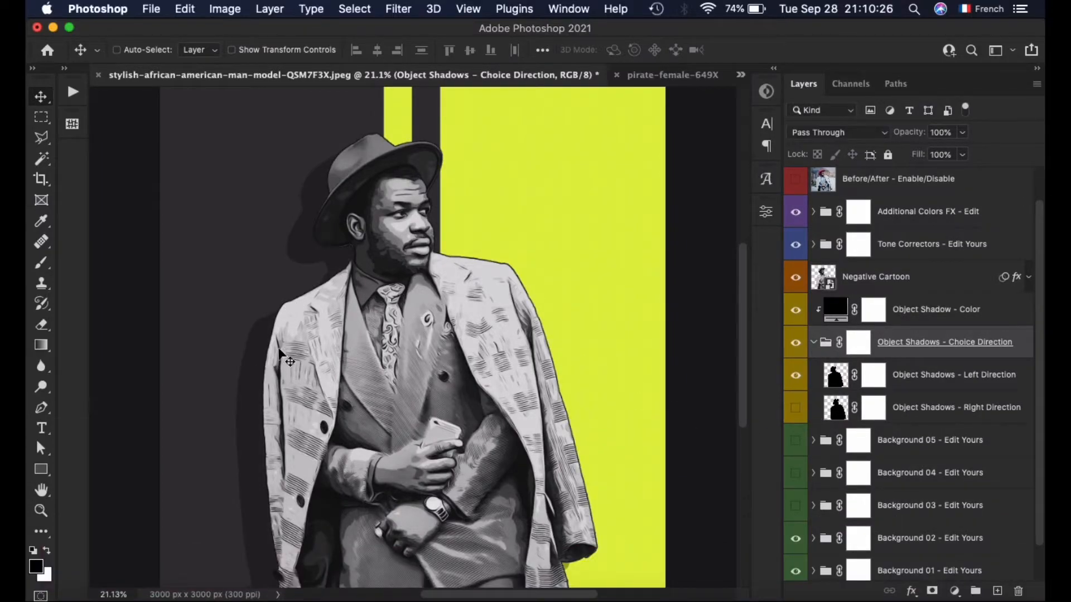
click(795, 407)
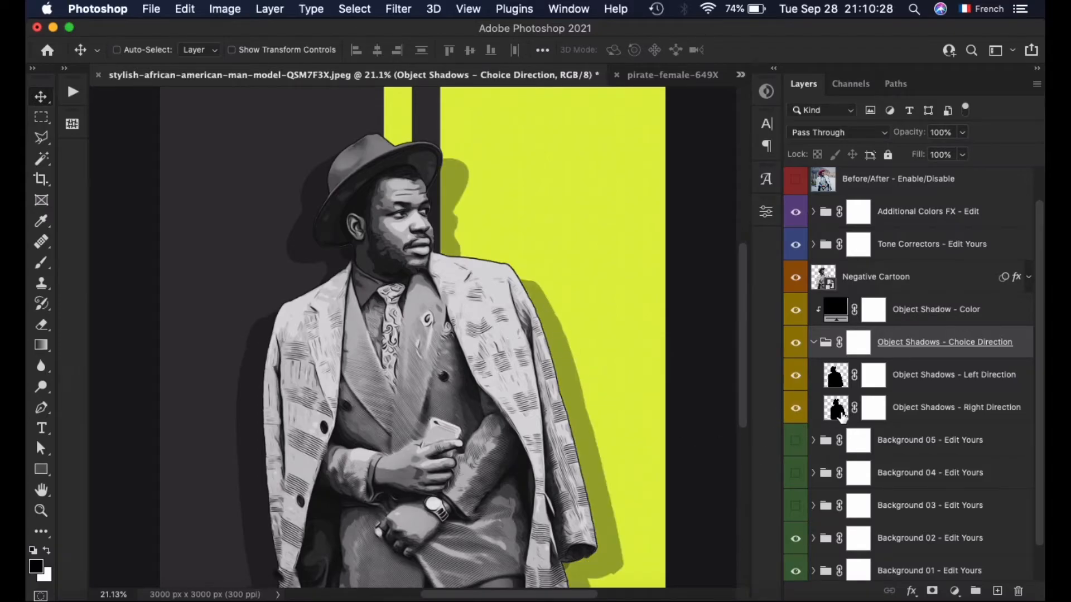
click(796, 408)
Step: Adjust the opacity of the Object Shadows - Left Direction layer, trying values such as 98%, 30% and 41%
click(955, 377)
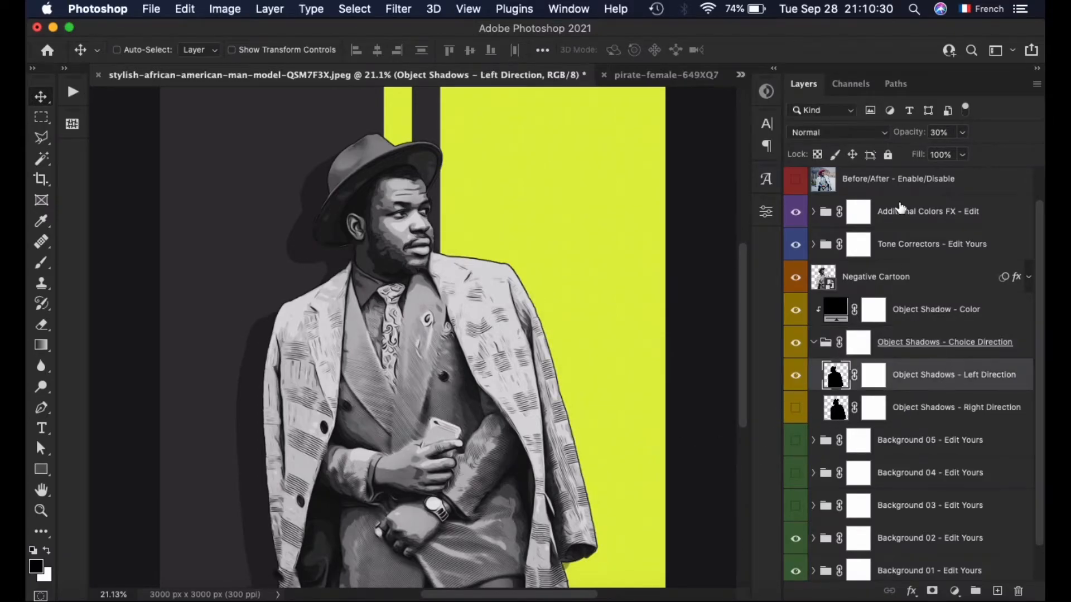
drag(900, 133, 998, 133)
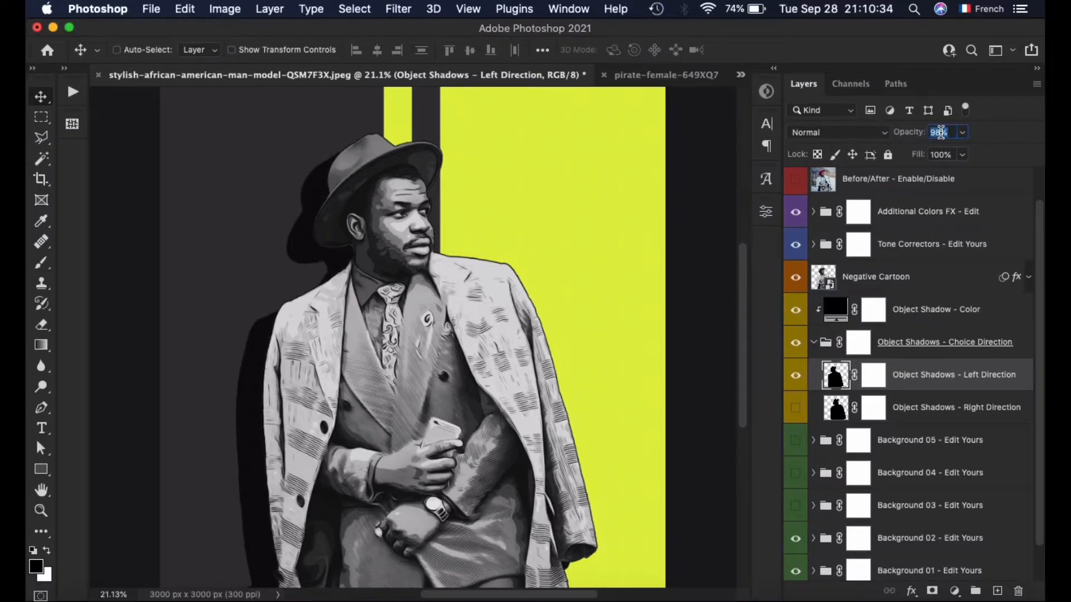
text(30)
click(962, 154)
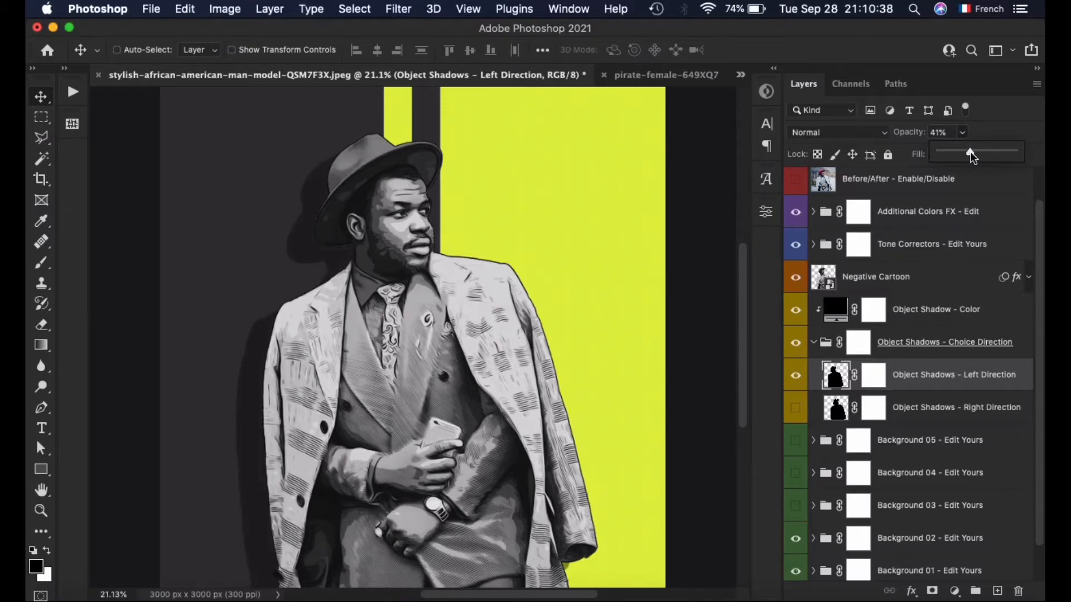
click(987, 132)
Step: Set the Object Shadow - Color fill to the near-black 0a090a
click(924, 313)
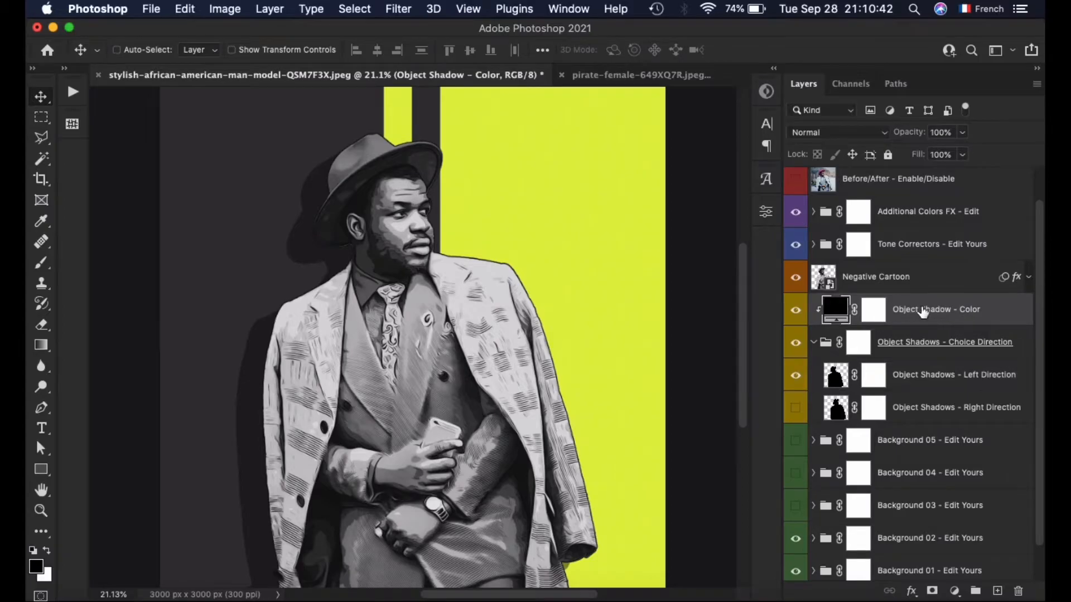
double_click(835, 309)
click(233, 163)
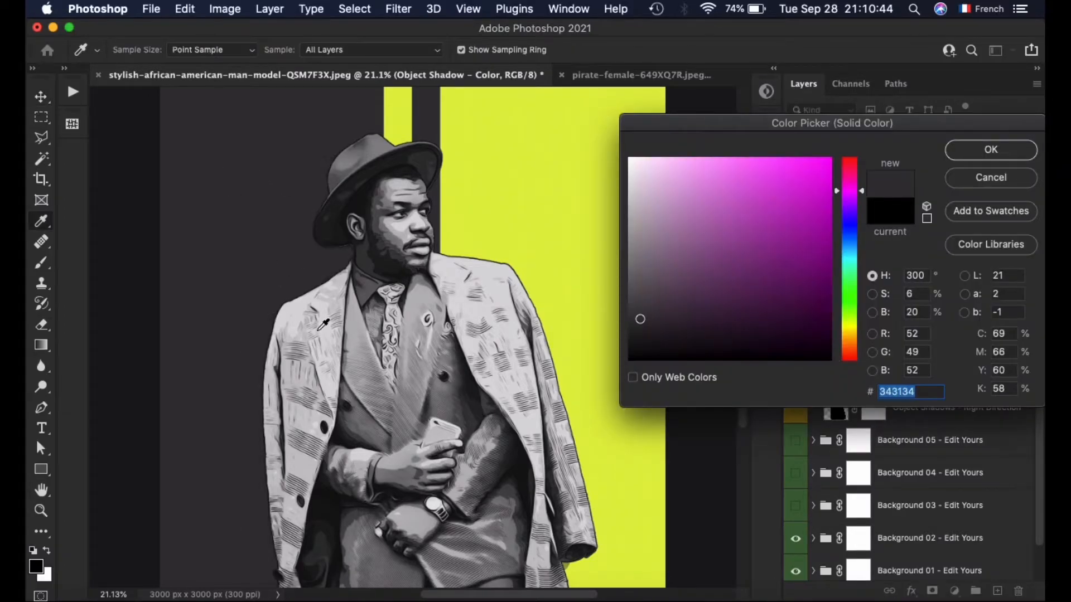
drag(644, 335, 658, 351)
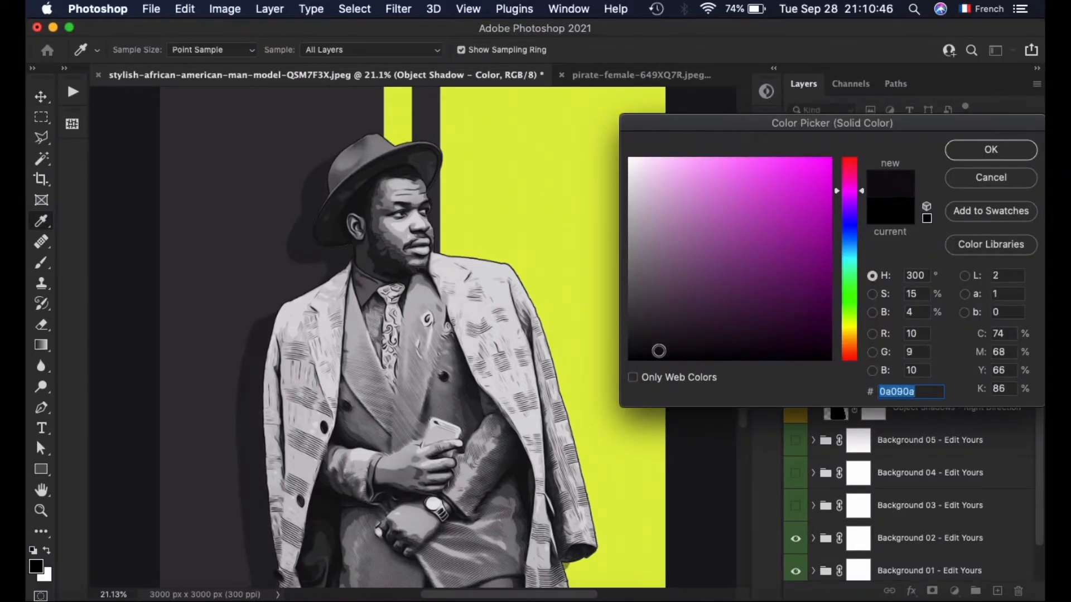
click(1025, 152)
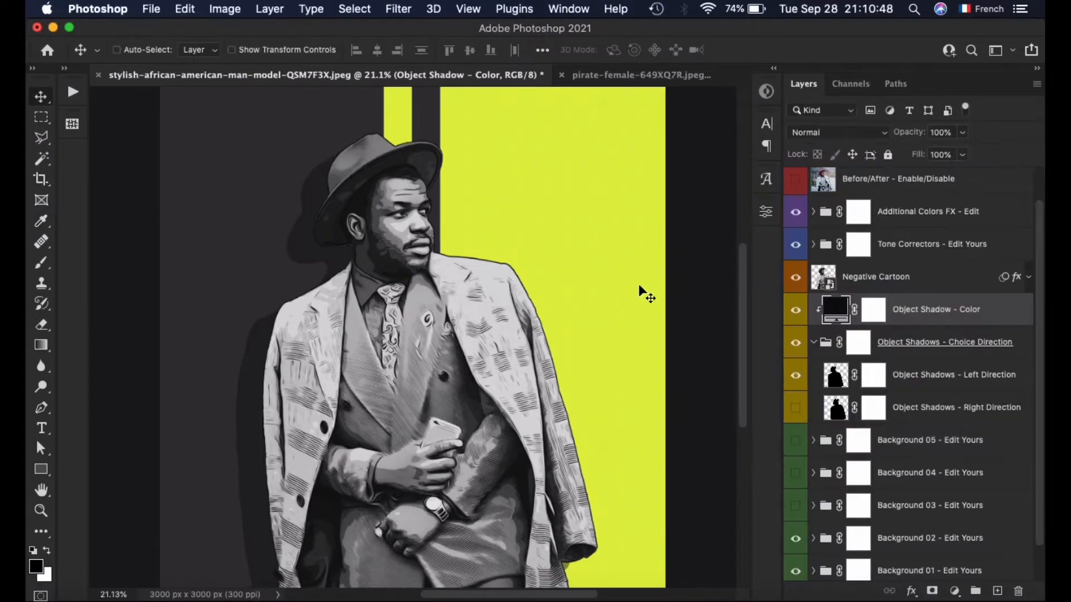
Step: Try a dark olive shadow color, 1e2007, based on the yellow backdrop
double_click(849, 312)
click(597, 222)
drag(814, 271, 790, 335)
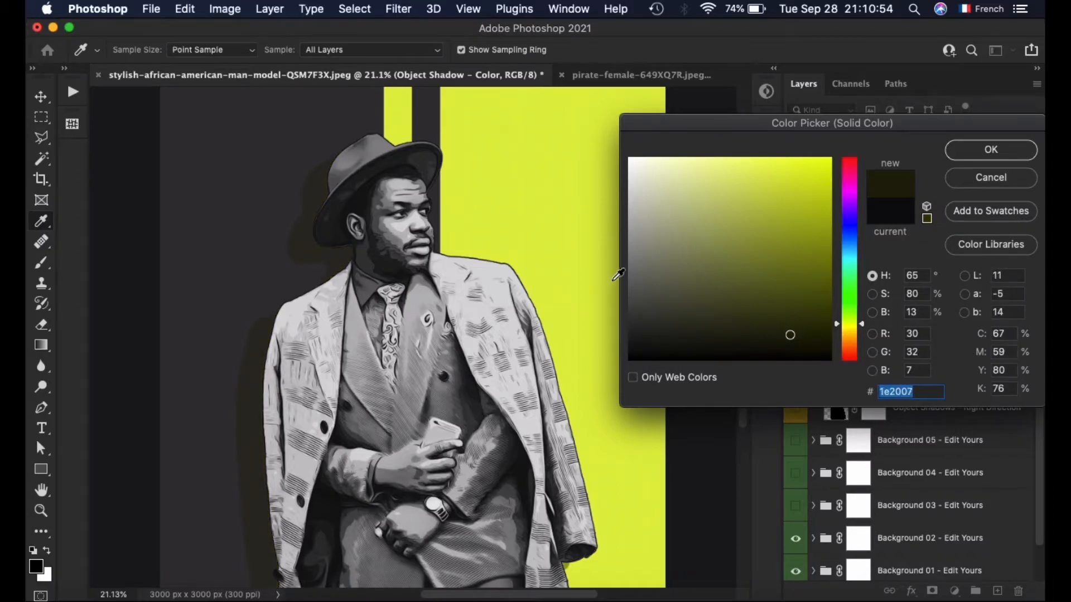
click(998, 179)
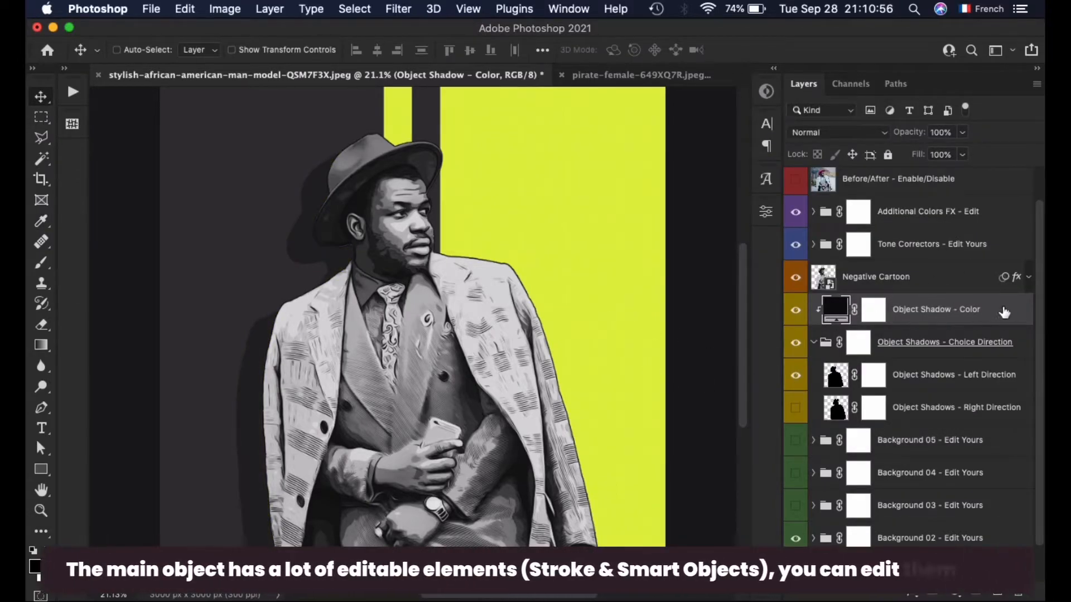
Step: Collapse the shadow group, expand the Negative Cartoon layer's effects and smart filters, and examine the outline stroke up close
click(815, 344)
click(976, 309)
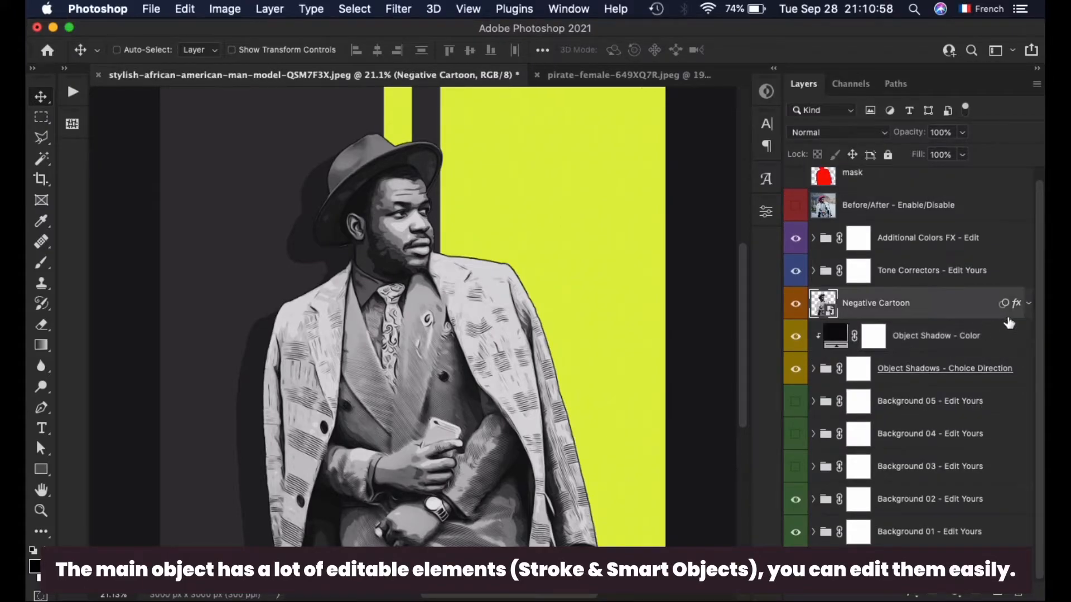
click(1028, 304)
scroll(883, 276, down, 2)
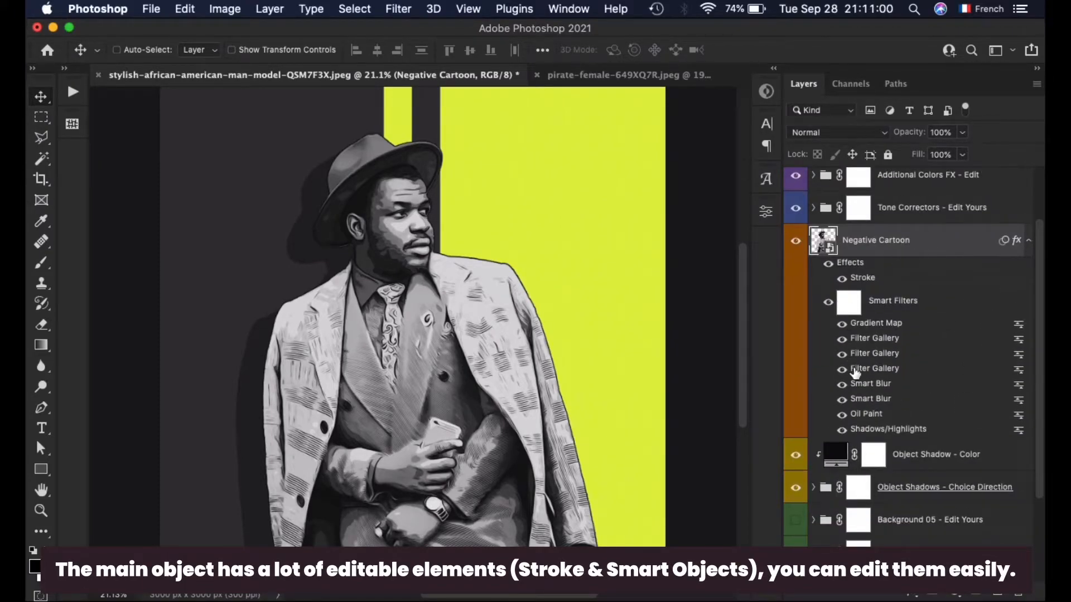
scroll(619, 287, up, 6)
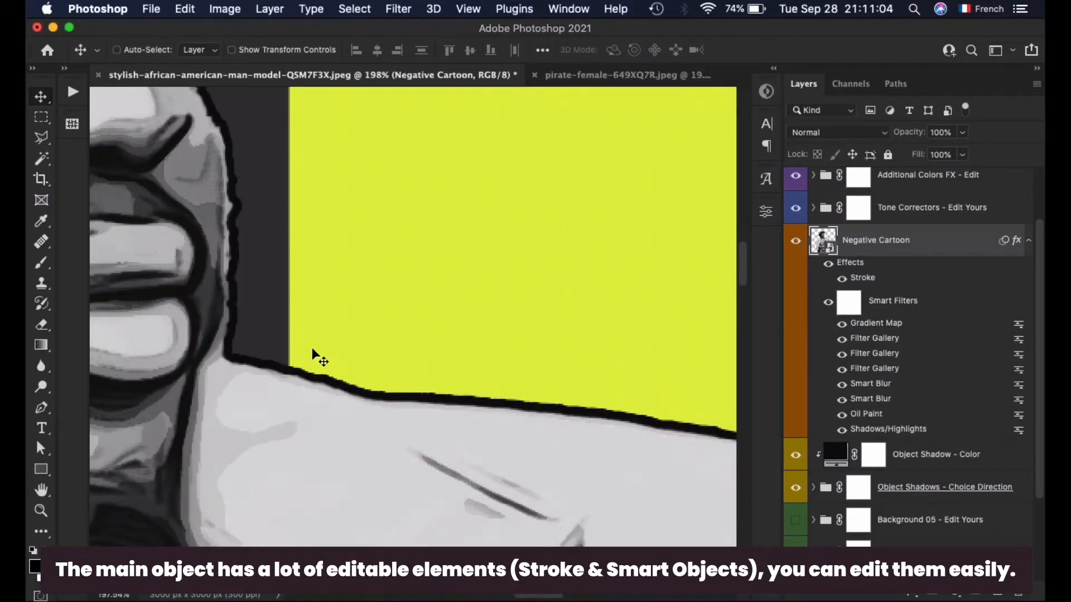
Step: Open the Negative Cartoon layer's Stroke effect and try the Center position before setting it back to Outside
double_click(877, 279)
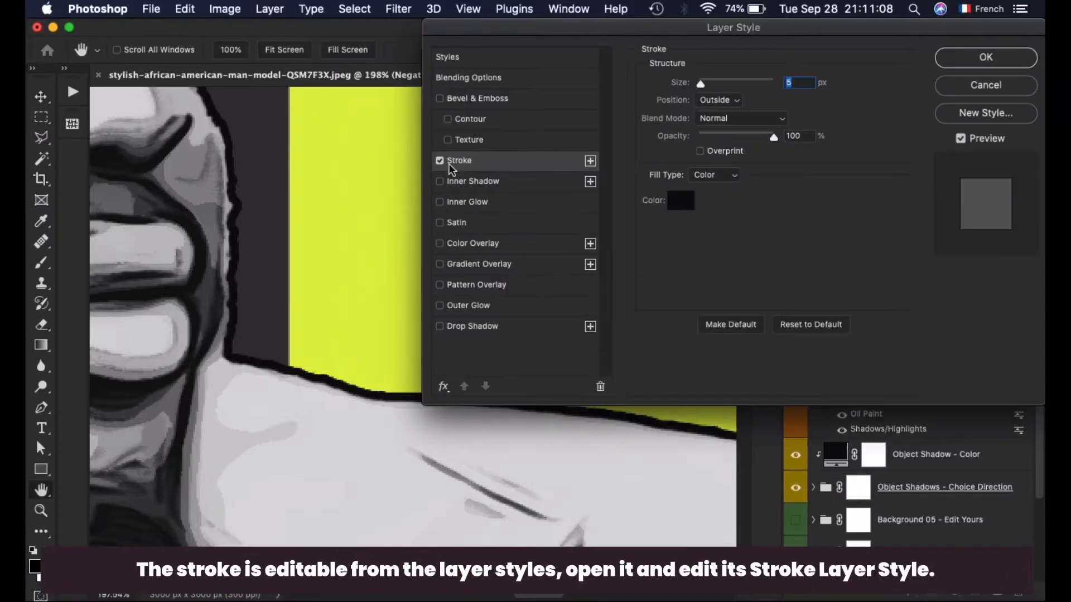
click(735, 103)
click(722, 111)
click(713, 101)
click(715, 112)
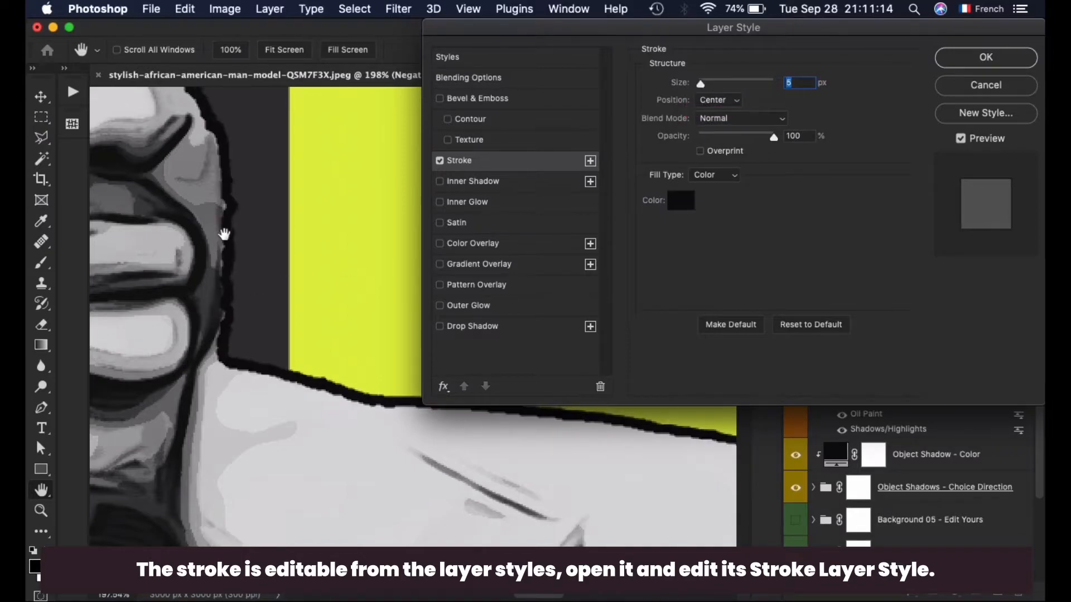
click(716, 100)
click(718, 77)
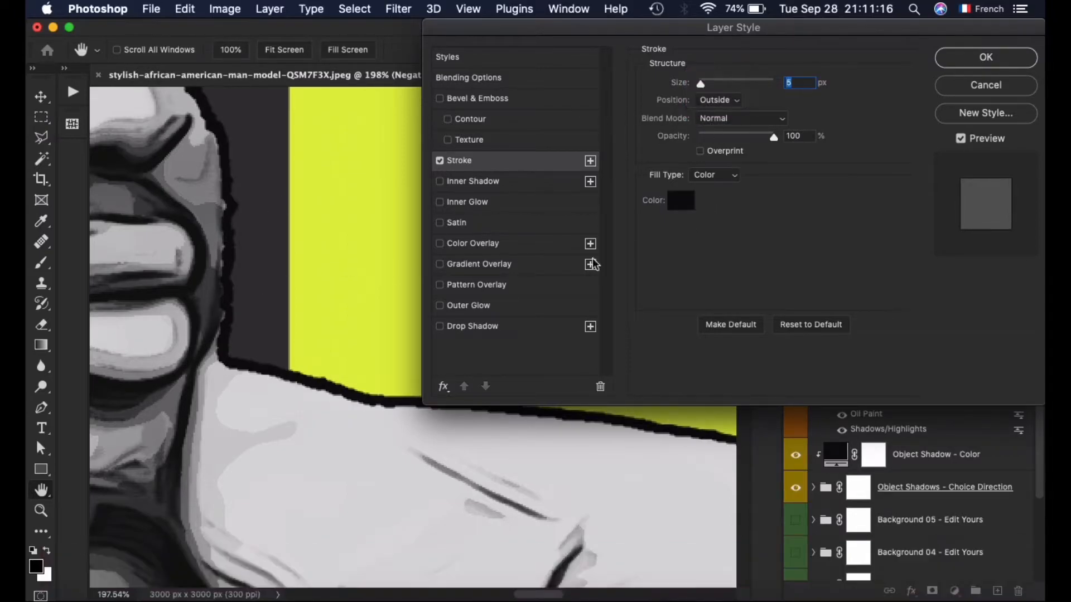
Step: Set the stroke color to the backdrop's yellow, e0f040, and view the whole figure
click(680, 202)
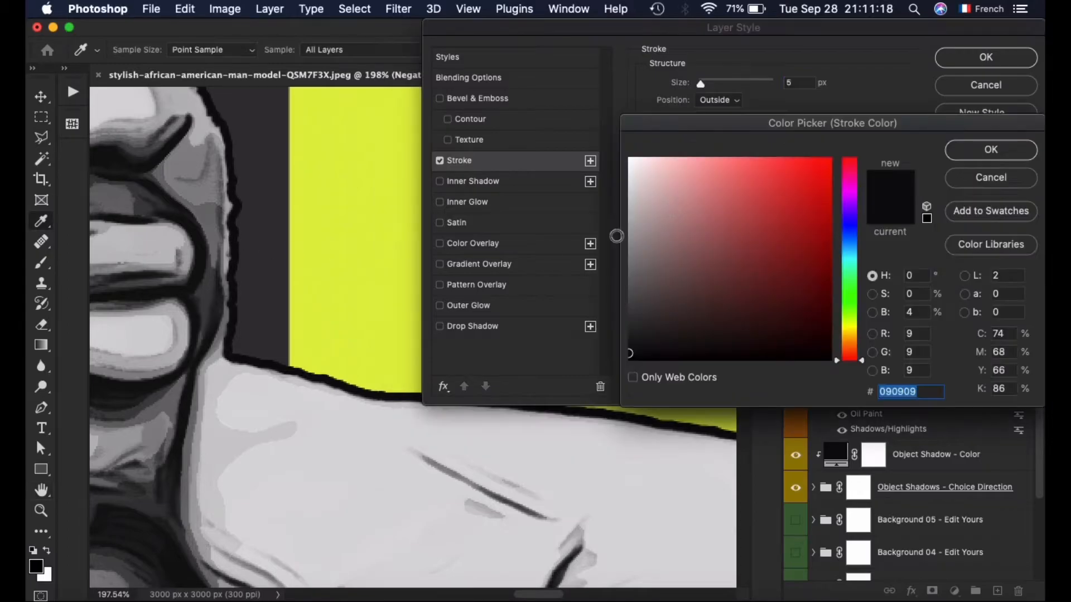
click(334, 291)
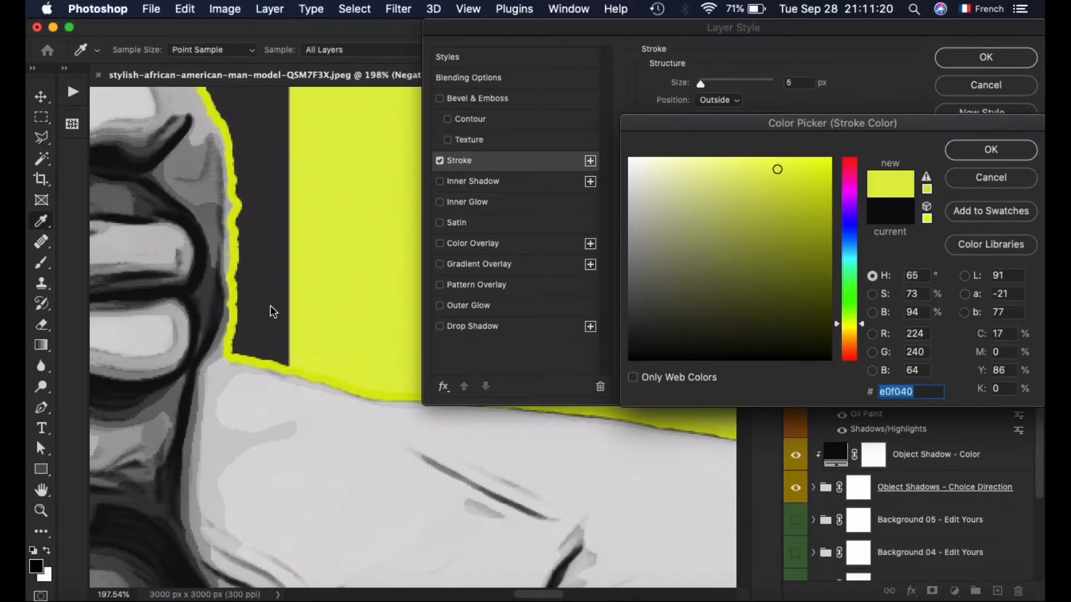
click(277, 302)
click(354, 310)
click(1002, 151)
key(super+0)
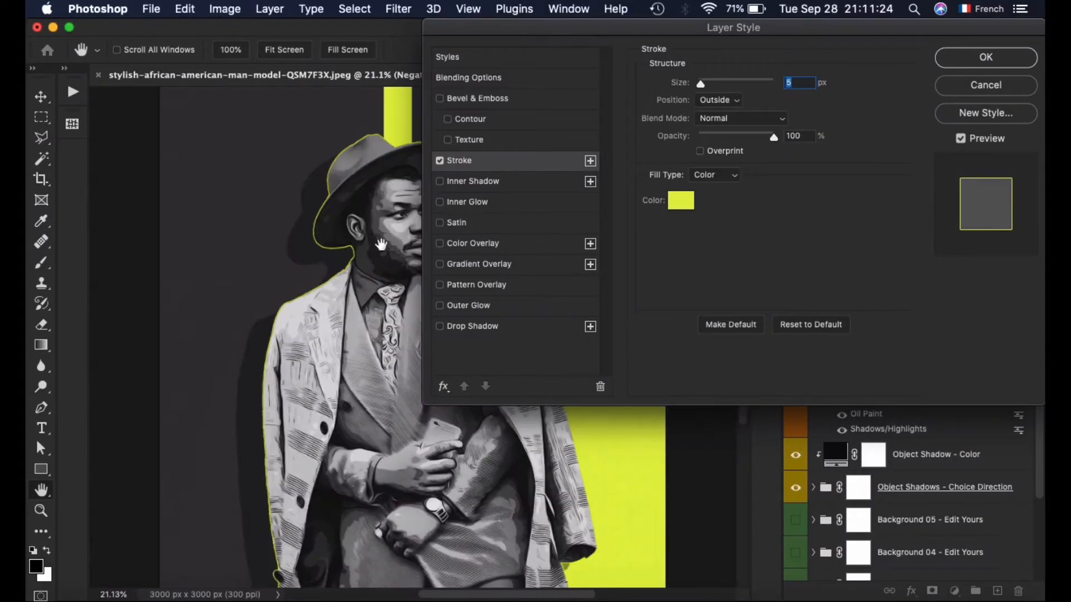
Step: Change the stroke color to the dark gray 343134 sampled from the artwork
drag(567, 33, 731, 44)
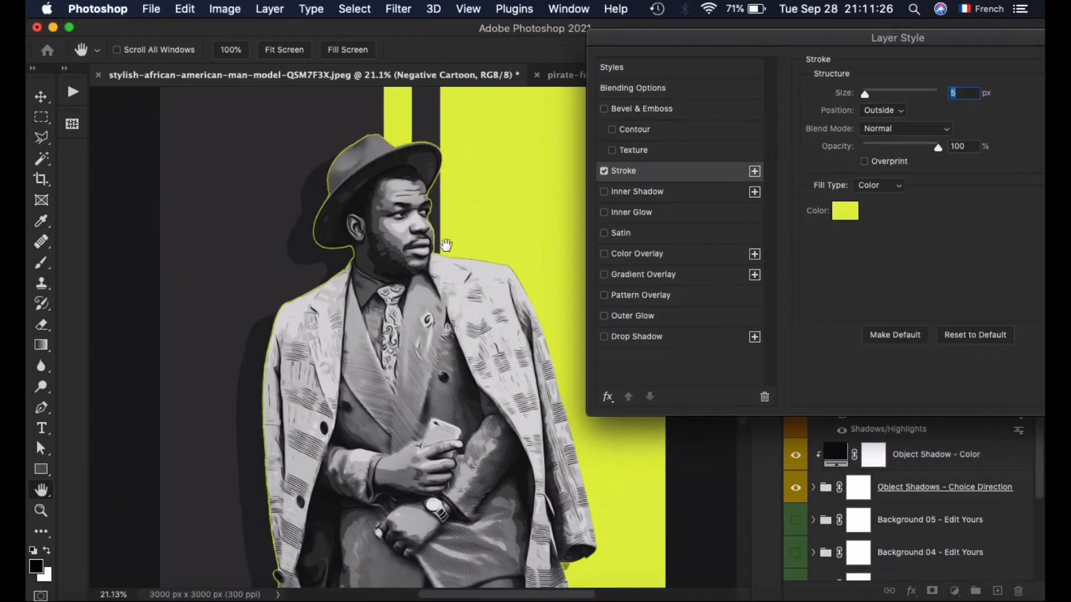
click(845, 211)
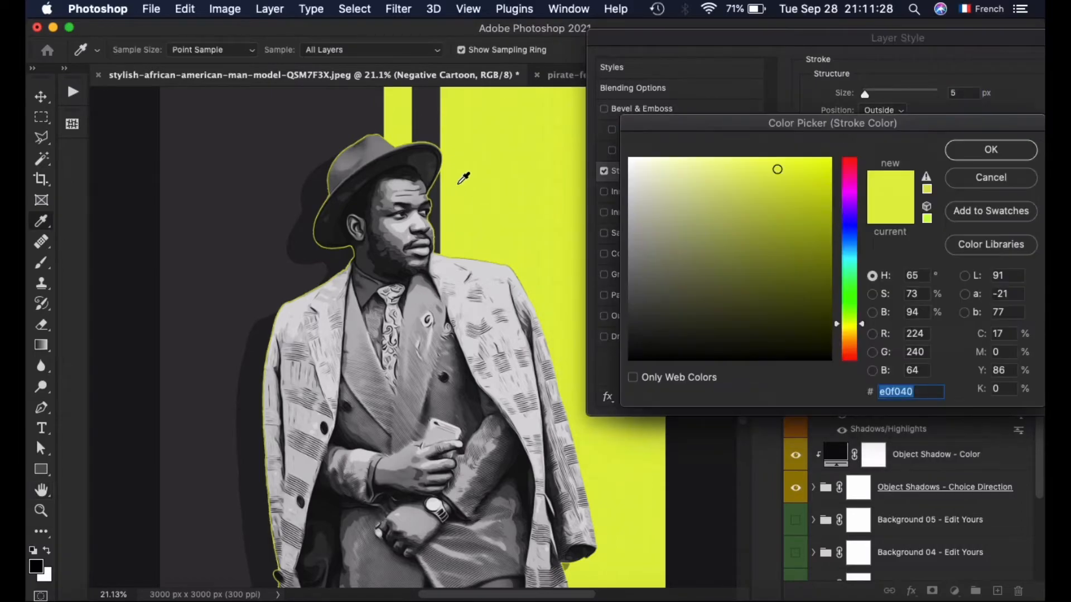
click(349, 337)
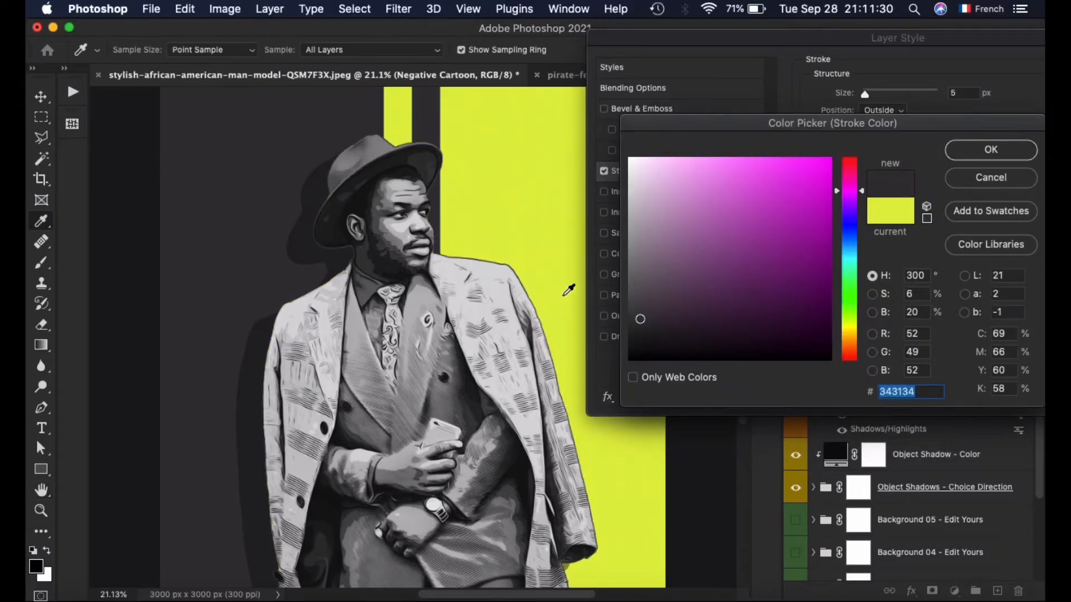
click(987, 148)
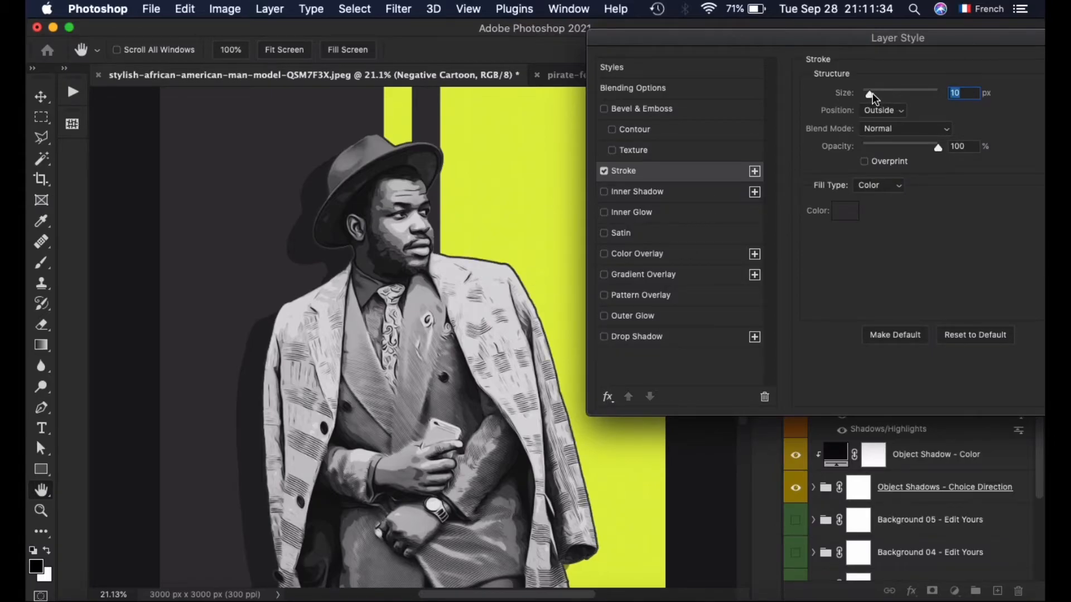
Step: Try a stroke size of 38 px, then set it to 20 px and apply the layer style
drag(870, 93, 878, 94)
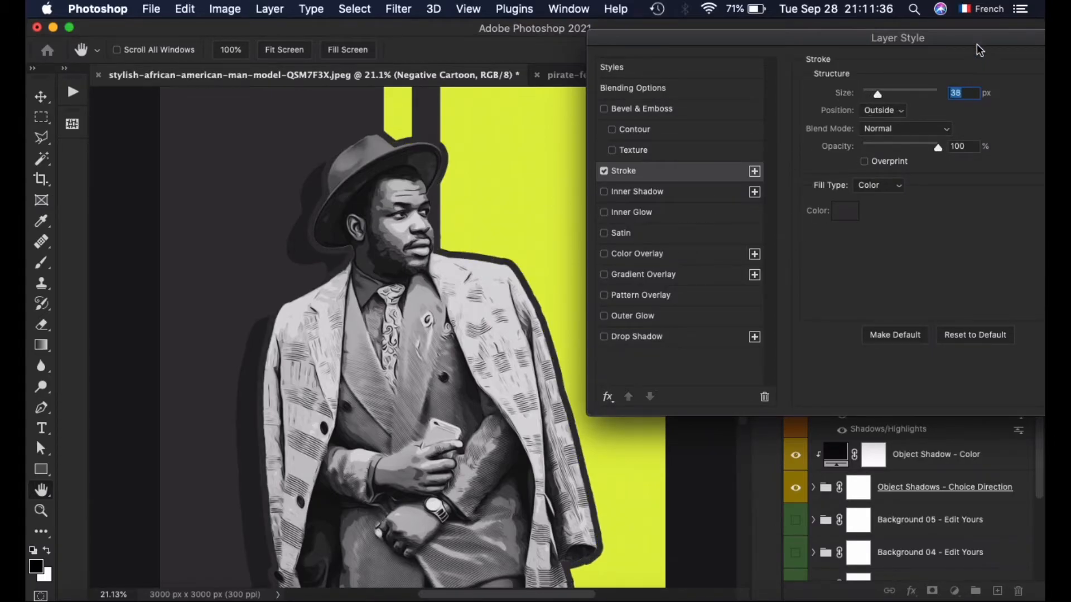
drag(977, 47, 823, 33)
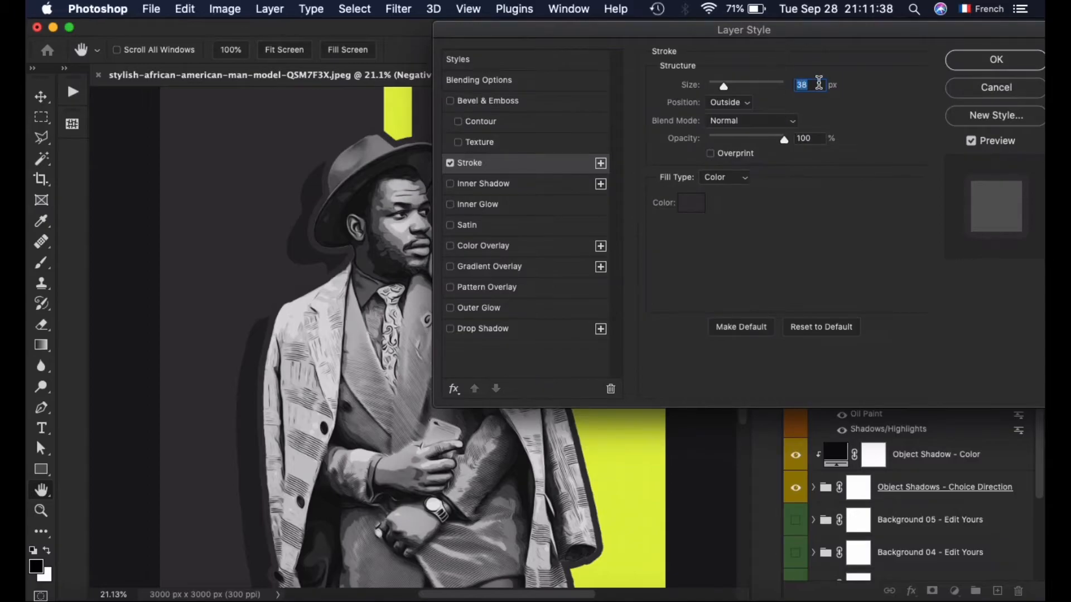
text(20)
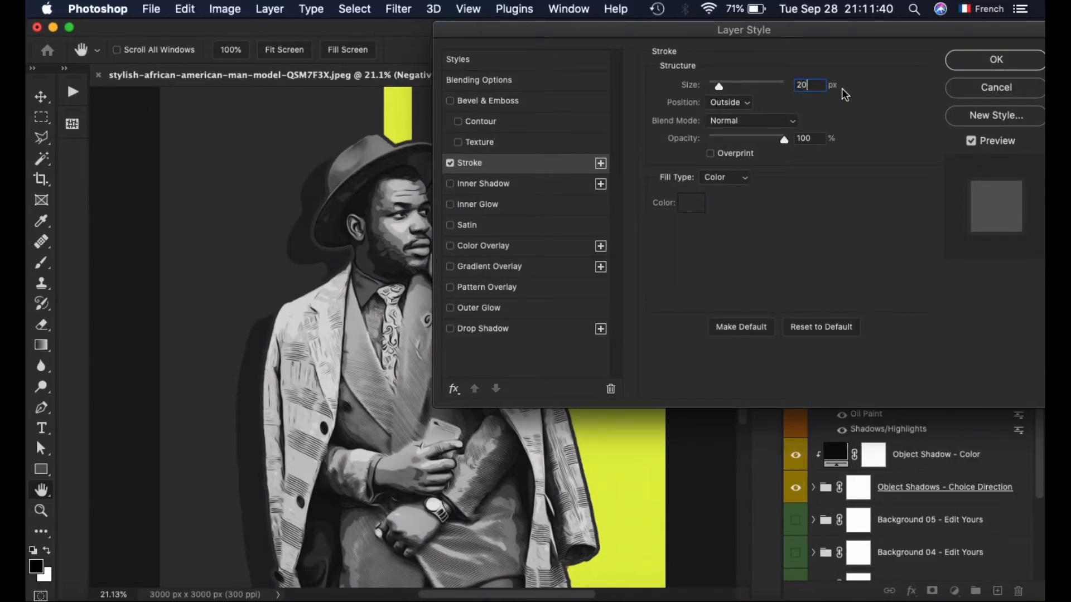
click(996, 60)
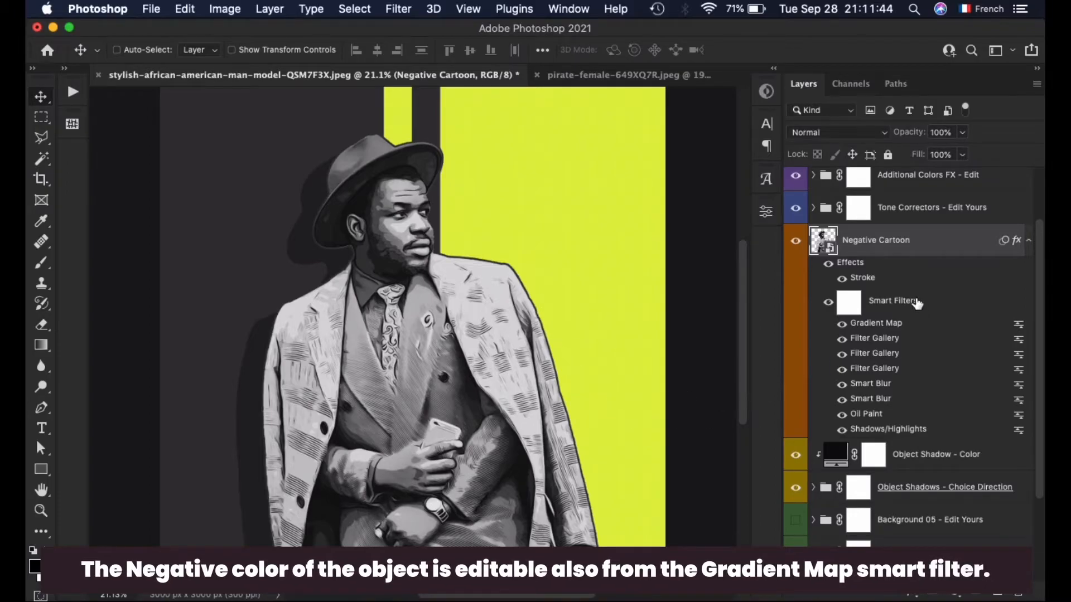
Step: Open the Negative Cartoon layer's Gradient Map smart filter and try several gradients from the Blues presets
double_click(886, 324)
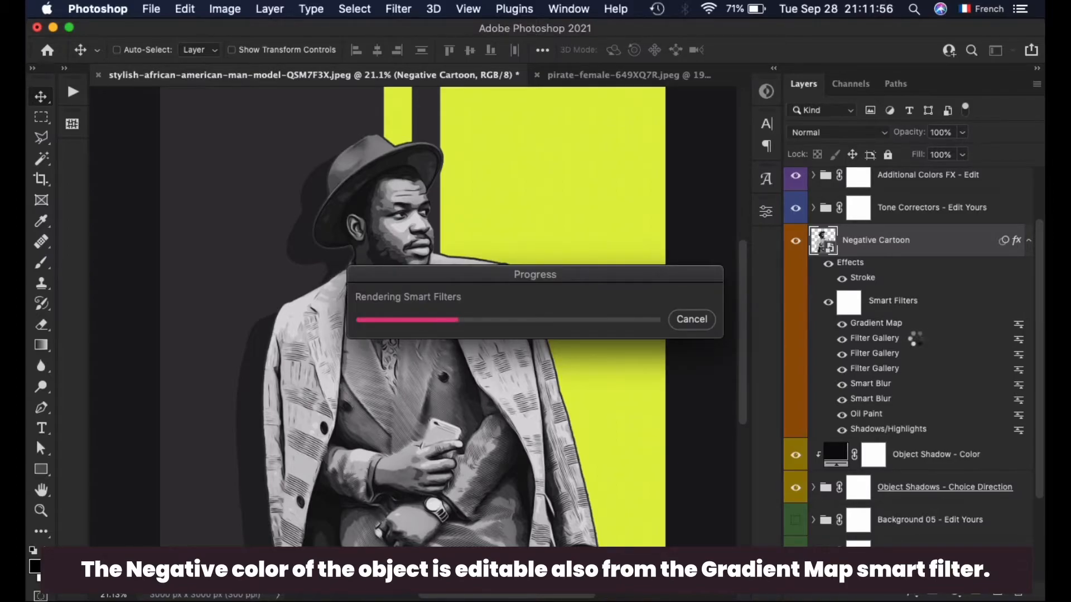
drag(617, 160, 846, 91)
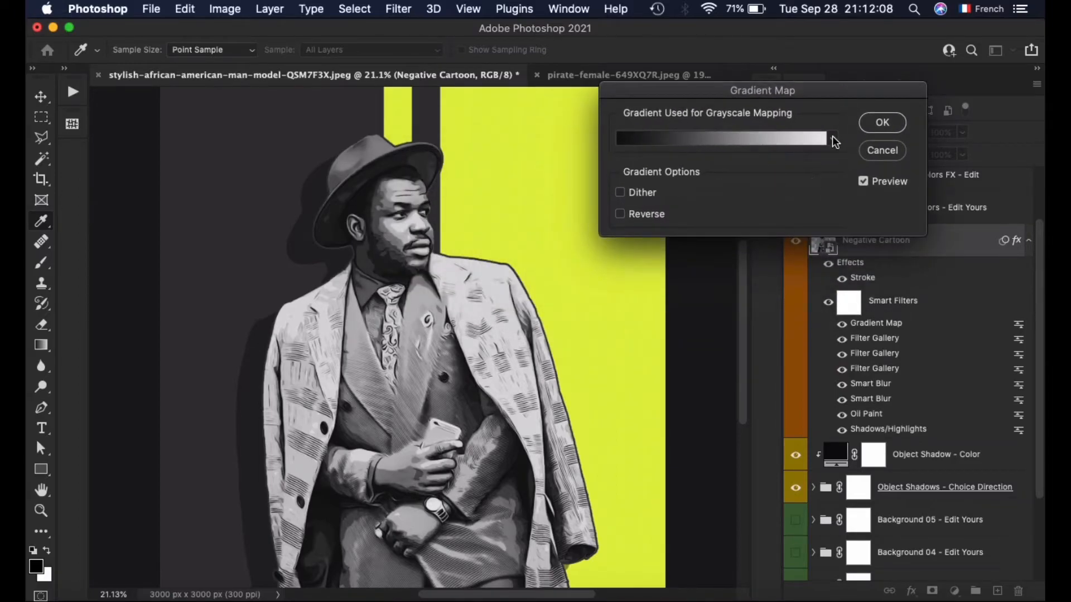
click(834, 139)
click(640, 191)
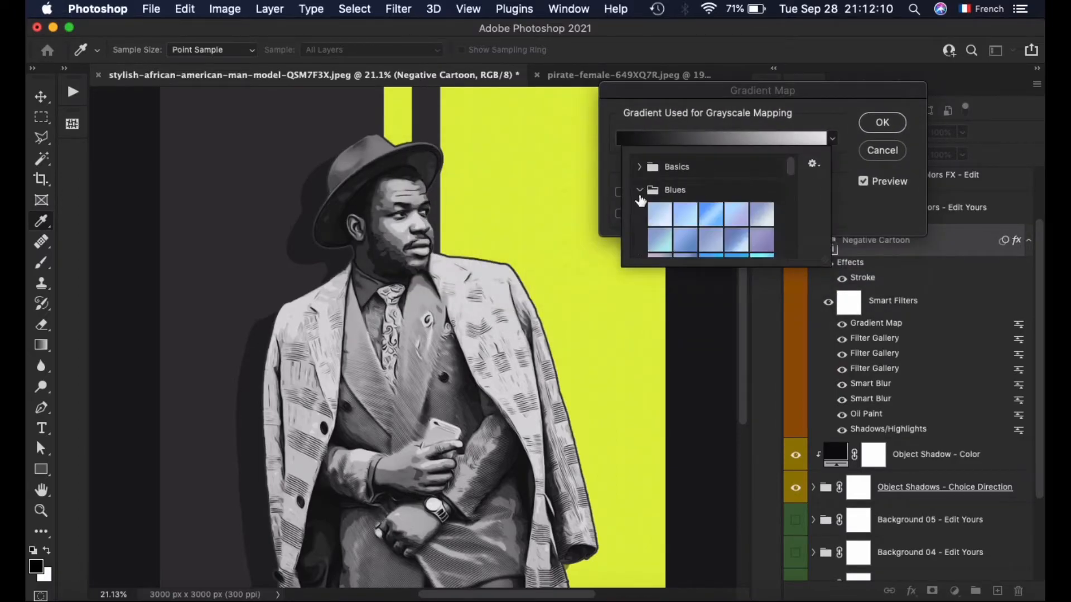
click(660, 209)
click(703, 218)
click(743, 217)
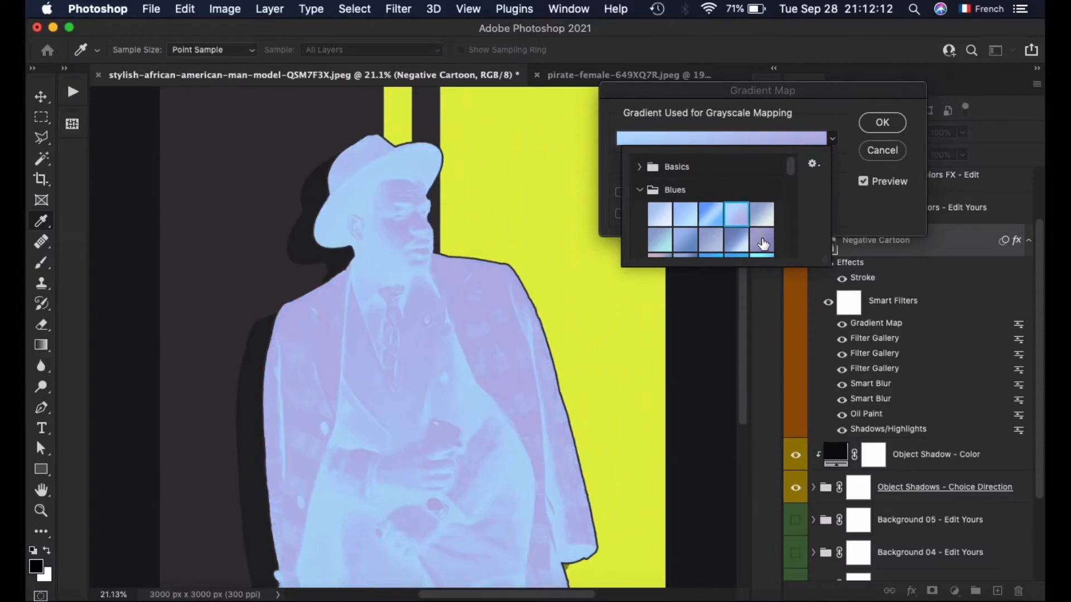
click(762, 243)
Step: Switch the gradient map to the first preset of the Basics group
click(638, 195)
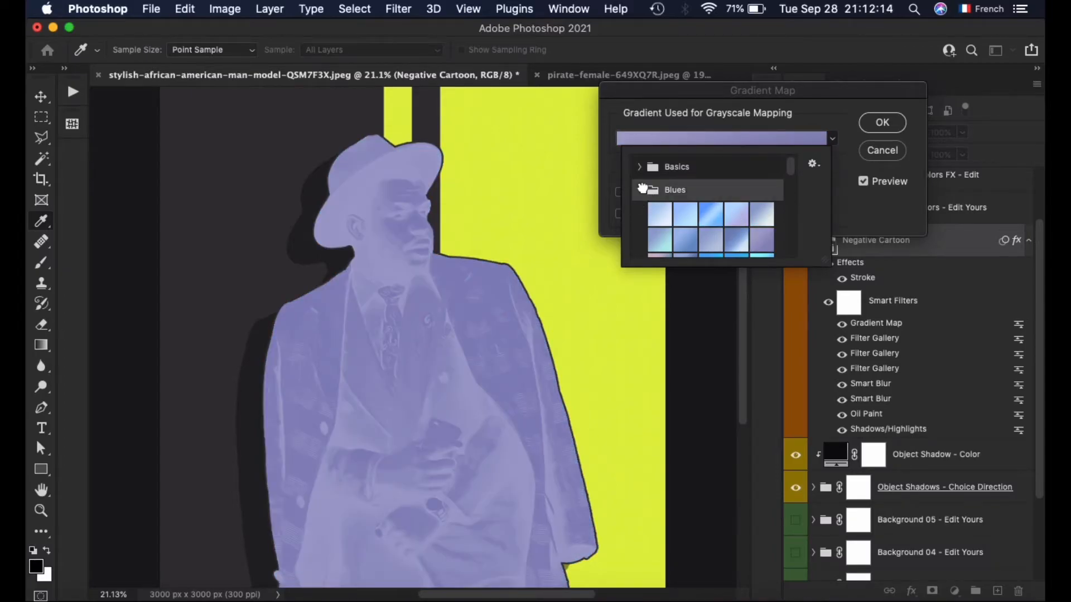
click(639, 190)
click(640, 167)
click(647, 187)
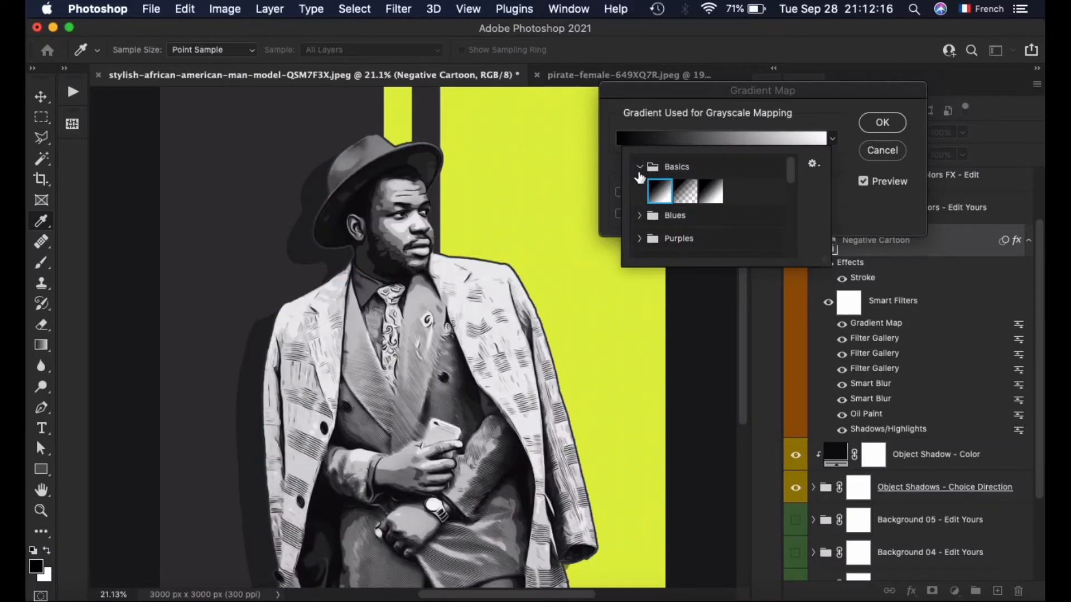
Step: Try several gradients from the Purples presets on the figure, ending with the magenta-to-violet Purple_20
click(637, 167)
click(640, 213)
click(684, 234)
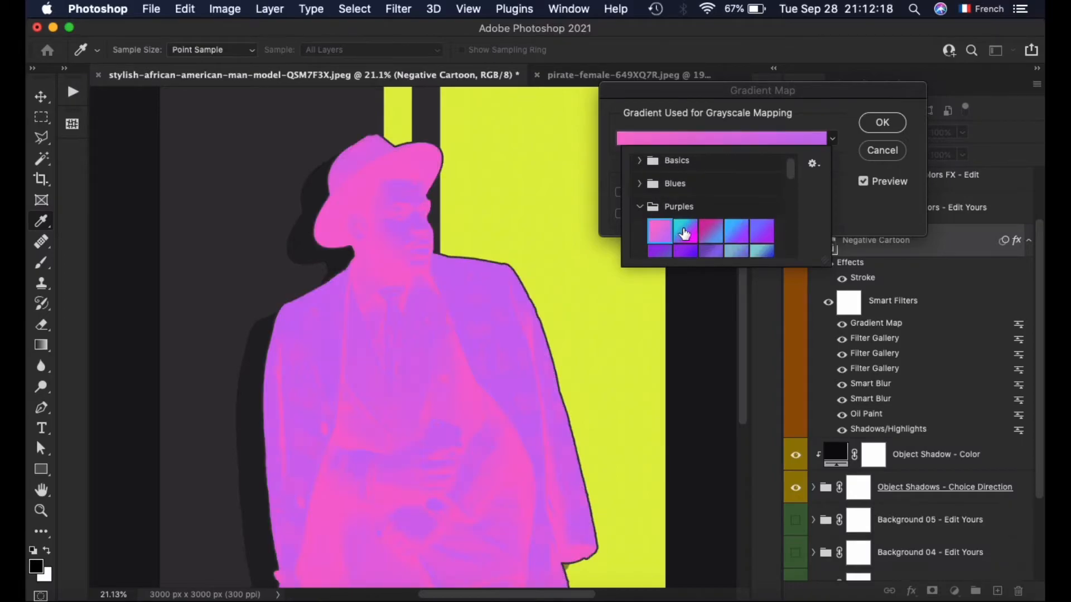
click(735, 232)
click(760, 231)
scroll(745, 212, down, 3)
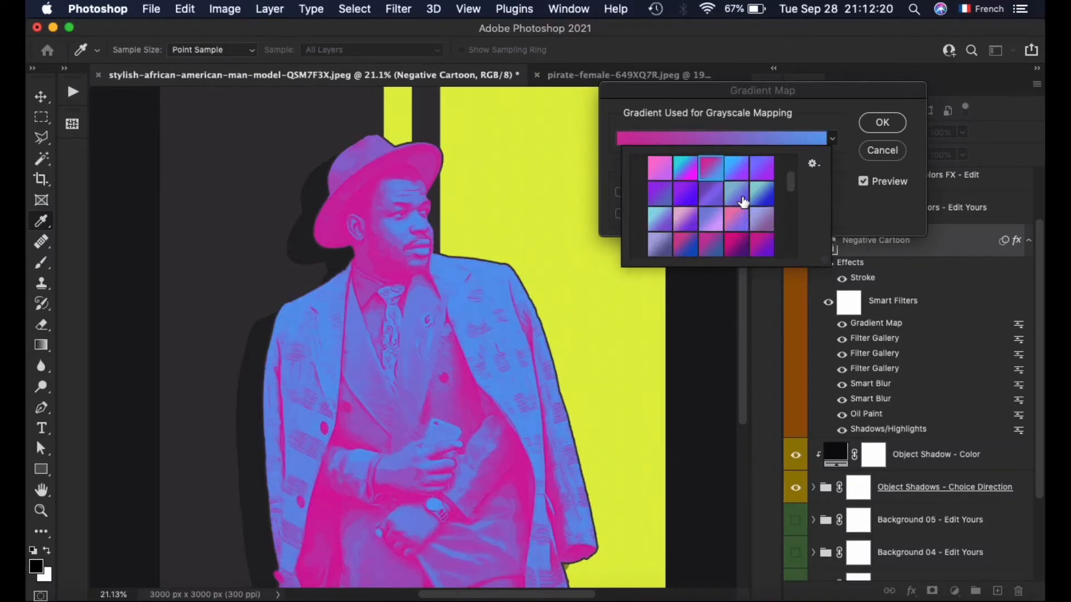
click(744, 202)
click(720, 202)
click(684, 200)
click(659, 195)
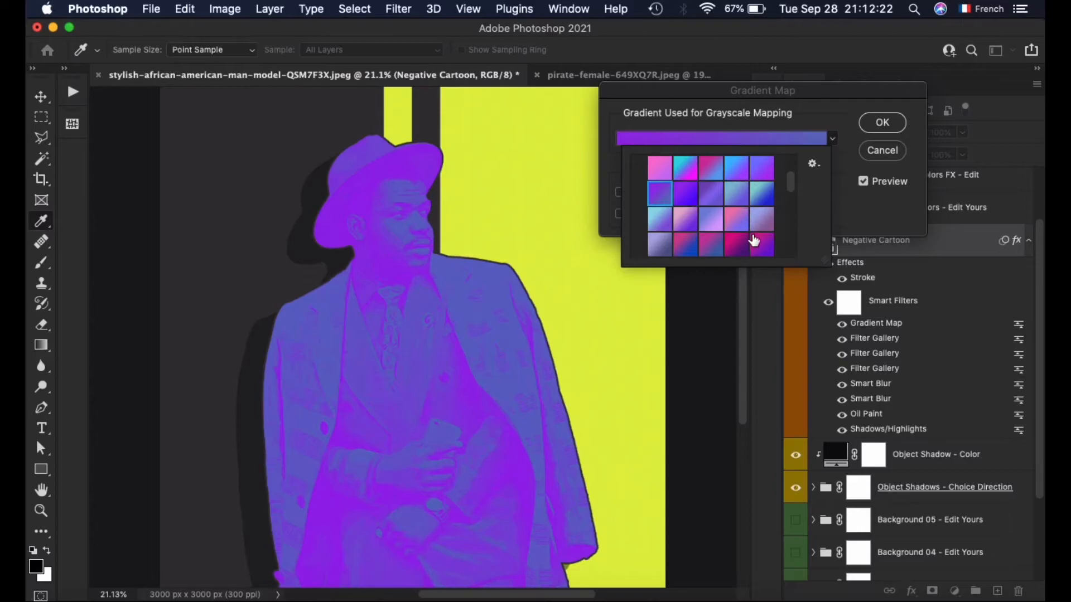
click(759, 244)
Step: Bring up the Gradient Editor for the Purple_20 gradient and cancel it
scroll(699, 199, up, 5)
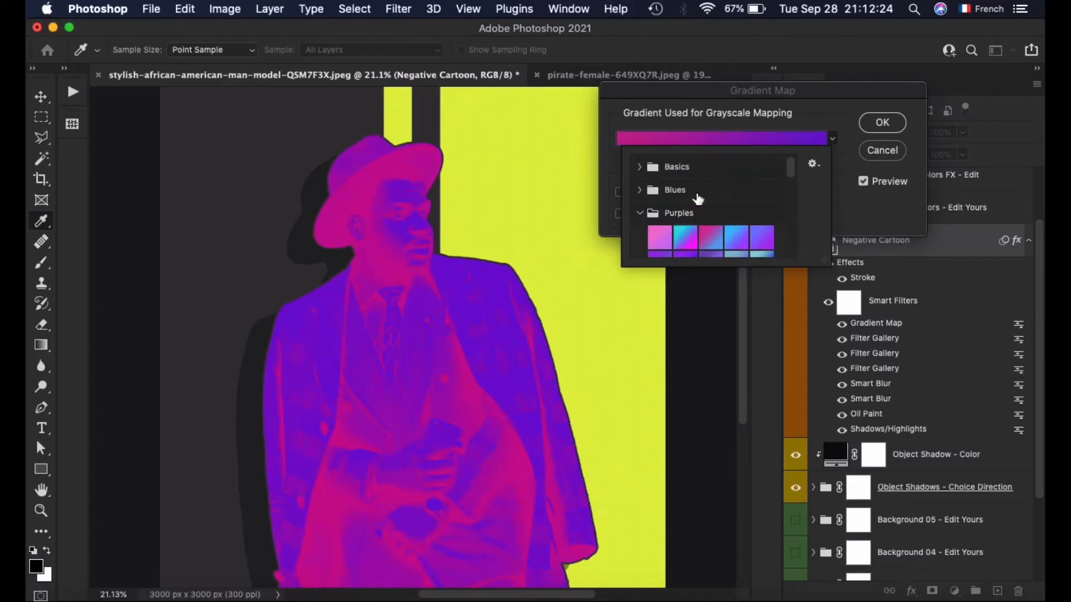
click(640, 214)
click(639, 167)
click(684, 137)
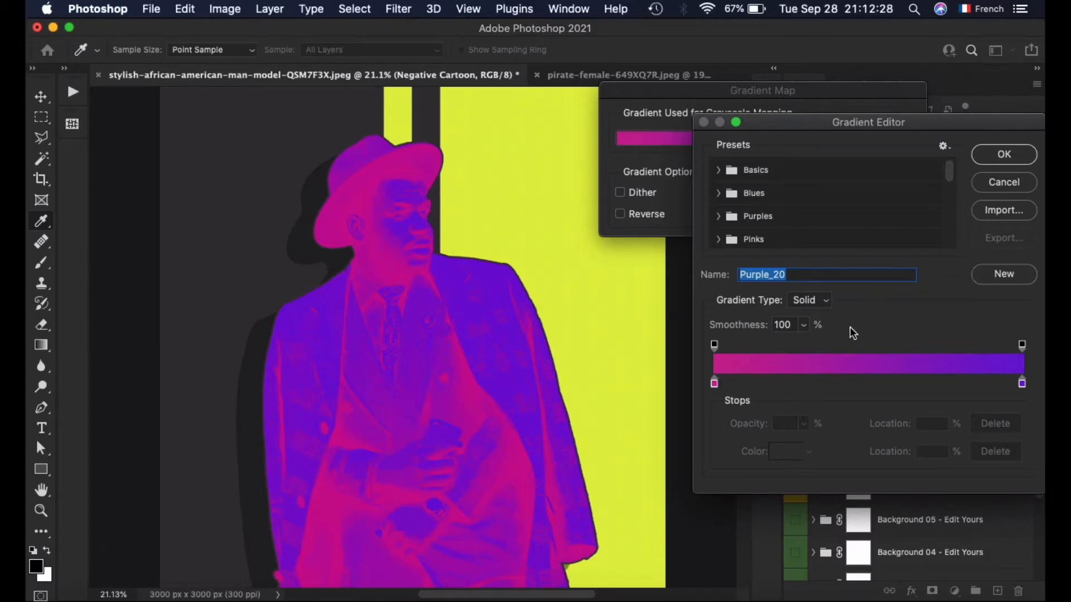
drag(889, 124, 815, 98)
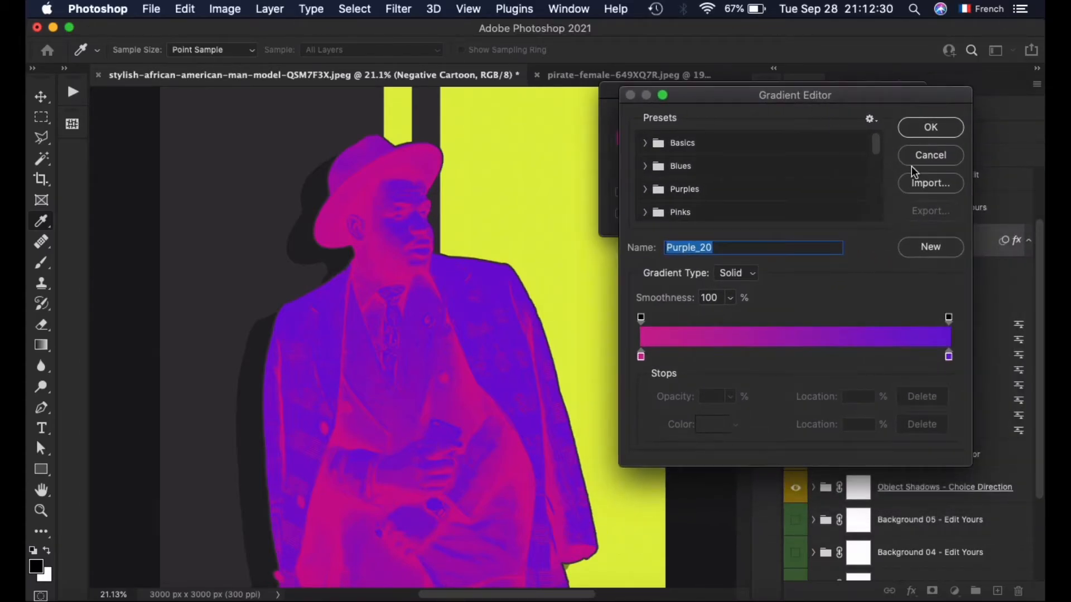
click(936, 154)
Step: Apply the black-to-white Basics gradient and toggle Reverse on and off to compare the result
click(832, 138)
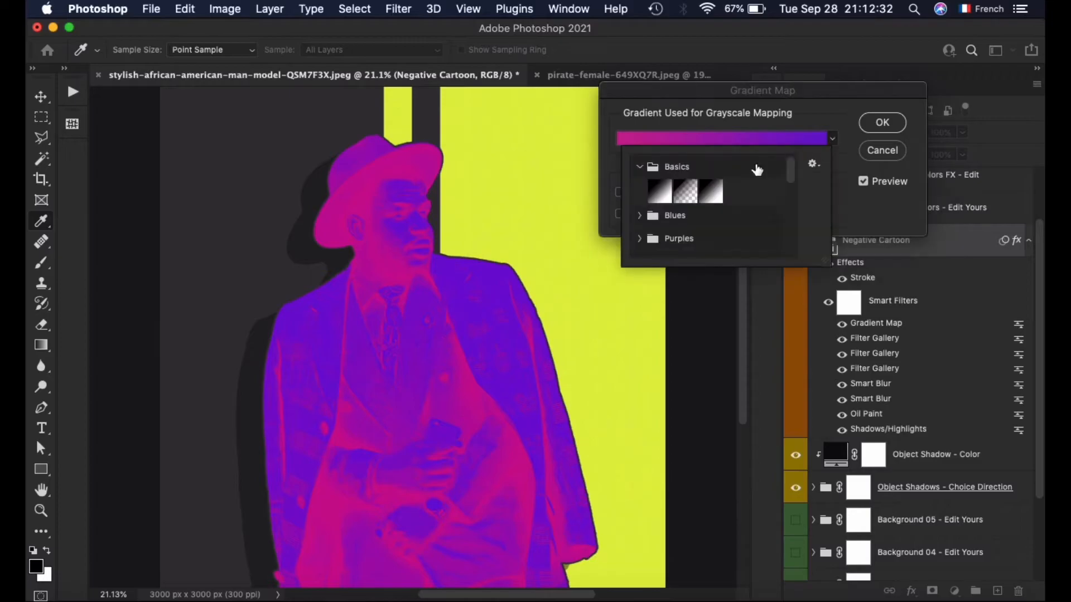
double_click(665, 194)
click(647, 215)
click(647, 215)
Step: Try the third Blues gradient on the figure and compare it with Reverse on and off
click(832, 138)
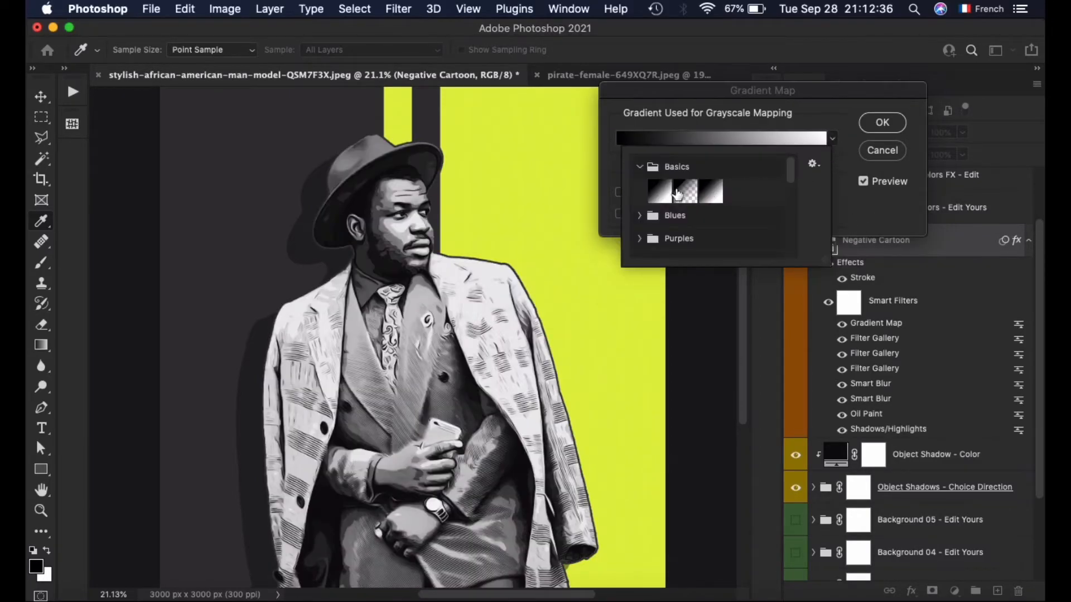
click(641, 217)
double_click(699, 240)
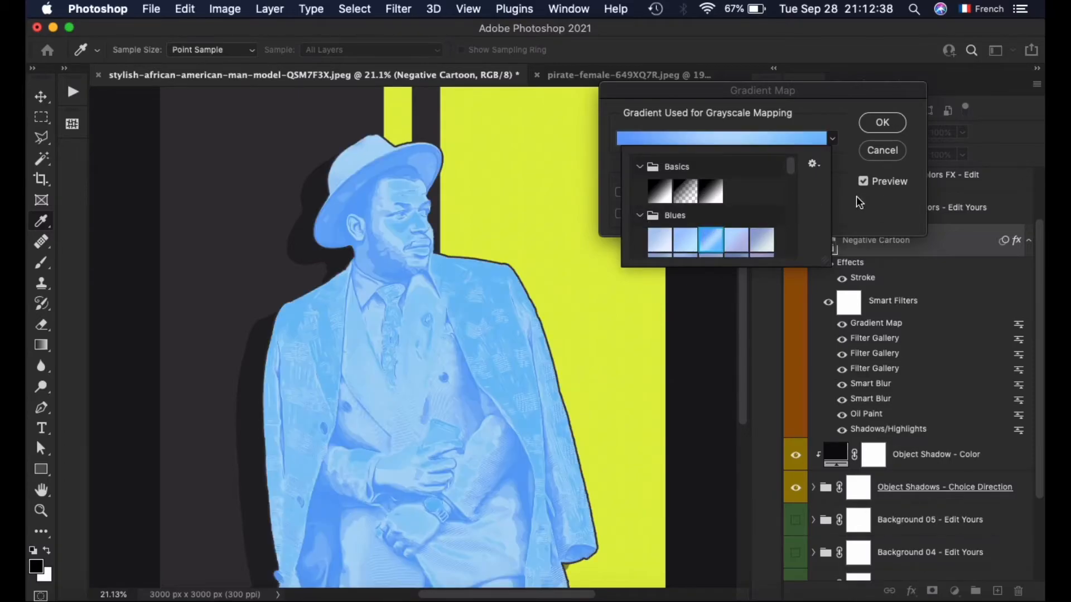
click(645, 211)
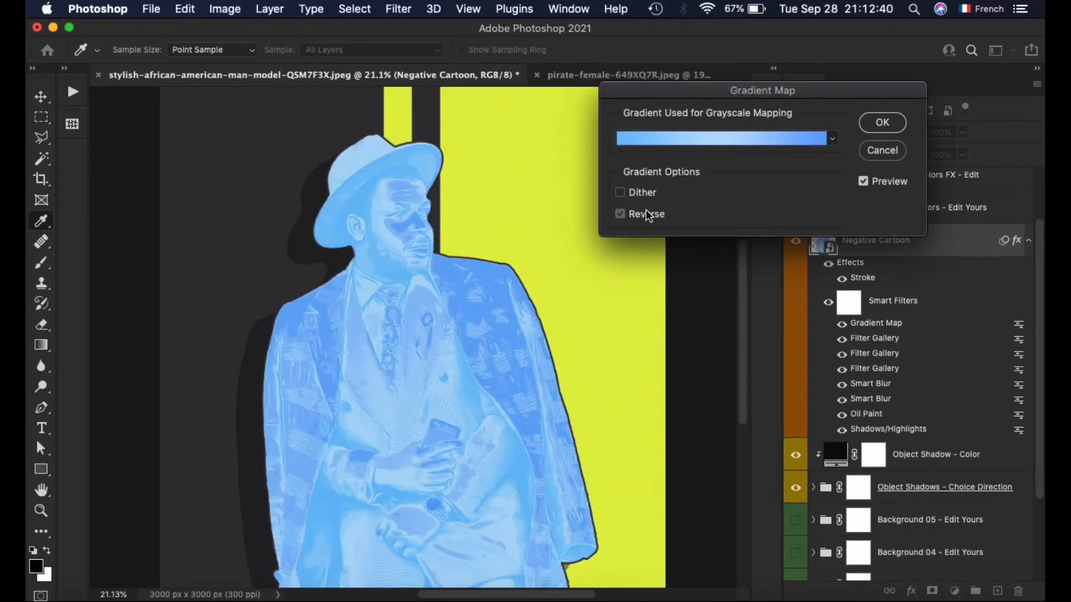
click(646, 211)
Step: Choose the black-to-white Basics gradient for the gradient map and confirm the filter settings
click(832, 139)
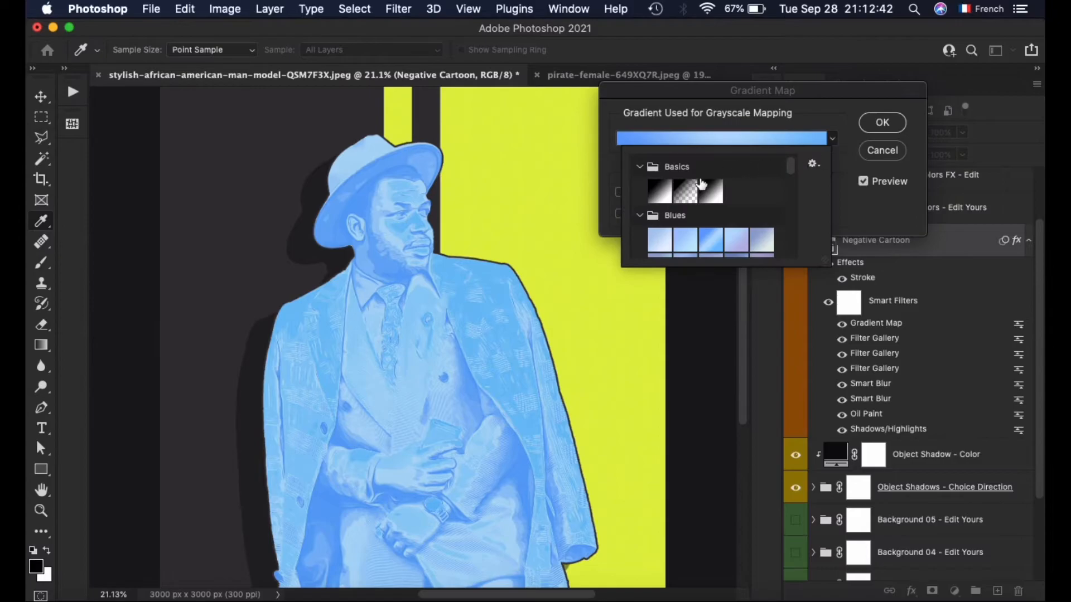
click(649, 185)
click(866, 206)
click(882, 122)
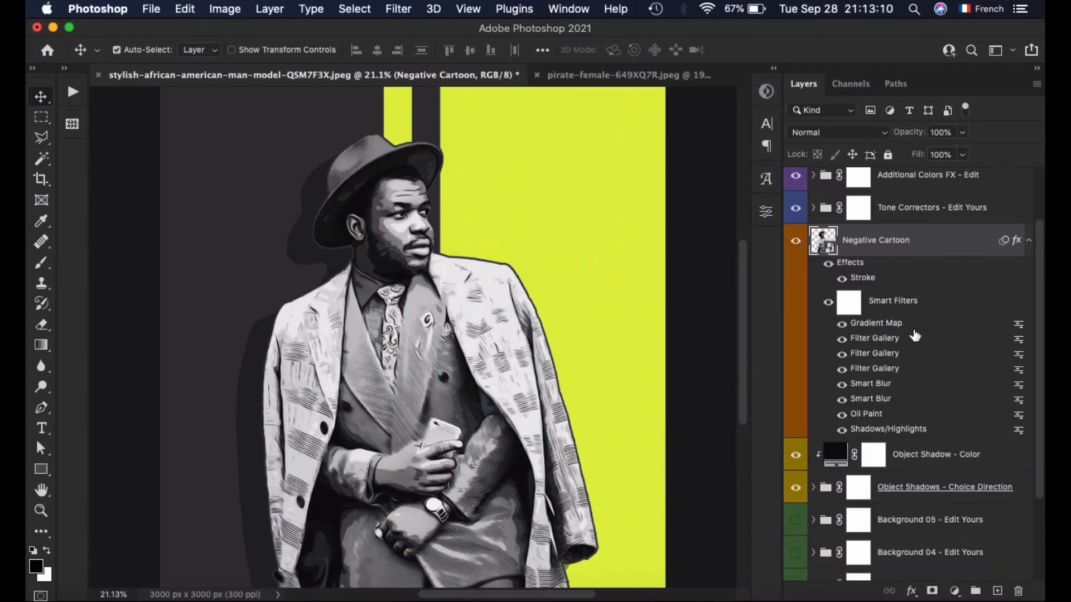
Step: Step back to the hidden Gradient Map and compare the figure with and without the filter up close, ending with it hidden
key(super+z)
key(super+z)
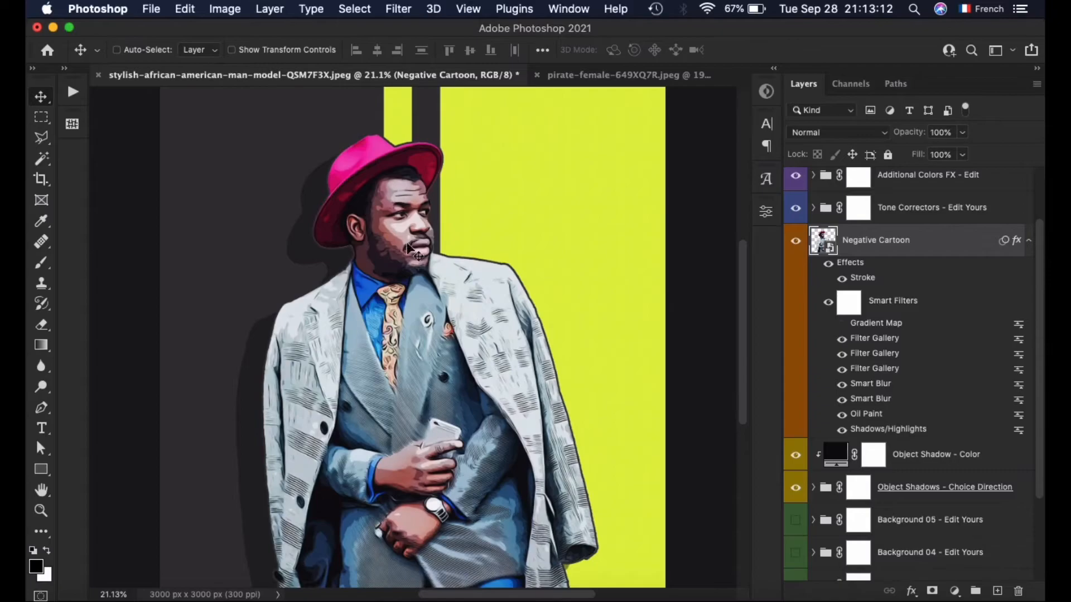
scroll(402, 241, up, 5)
key(super+shift+z)
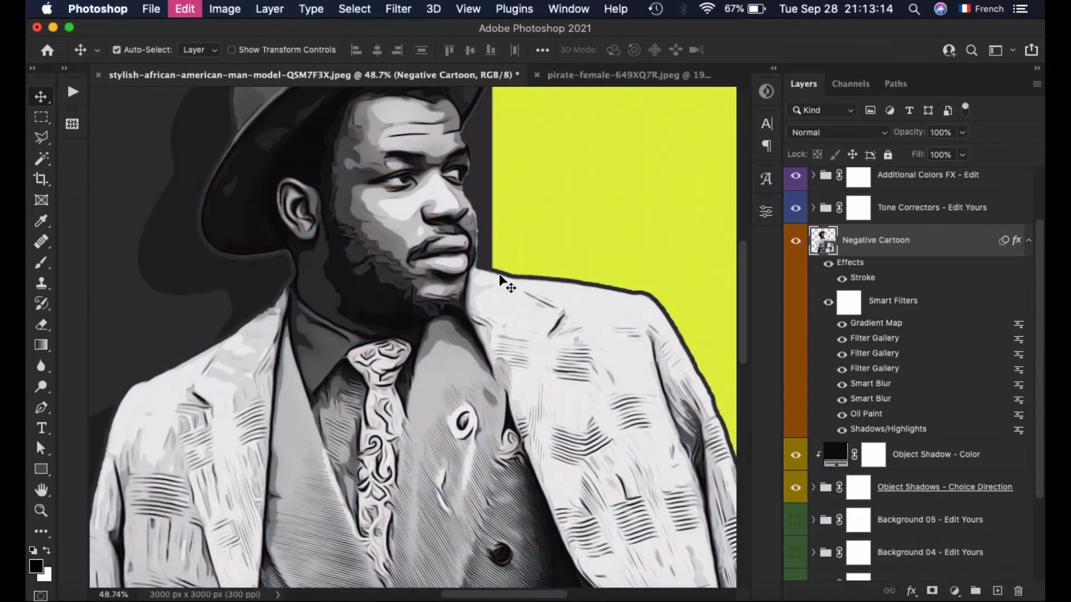
key(super+z)
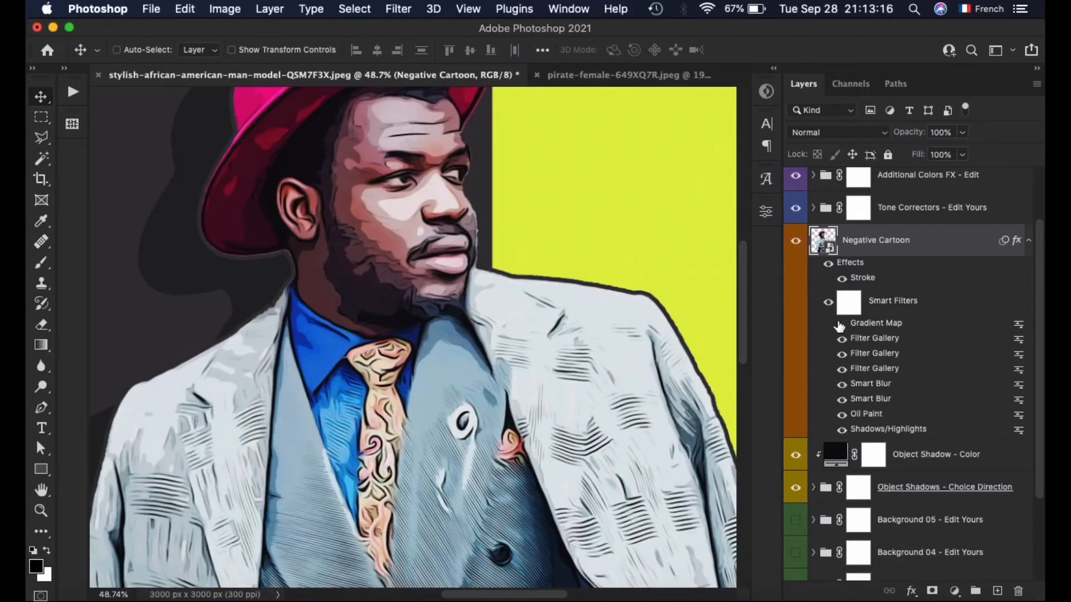
Step: Turn the Gradient Map smart filter back on for the Negative Cartoon figure
key(super+shift+z)
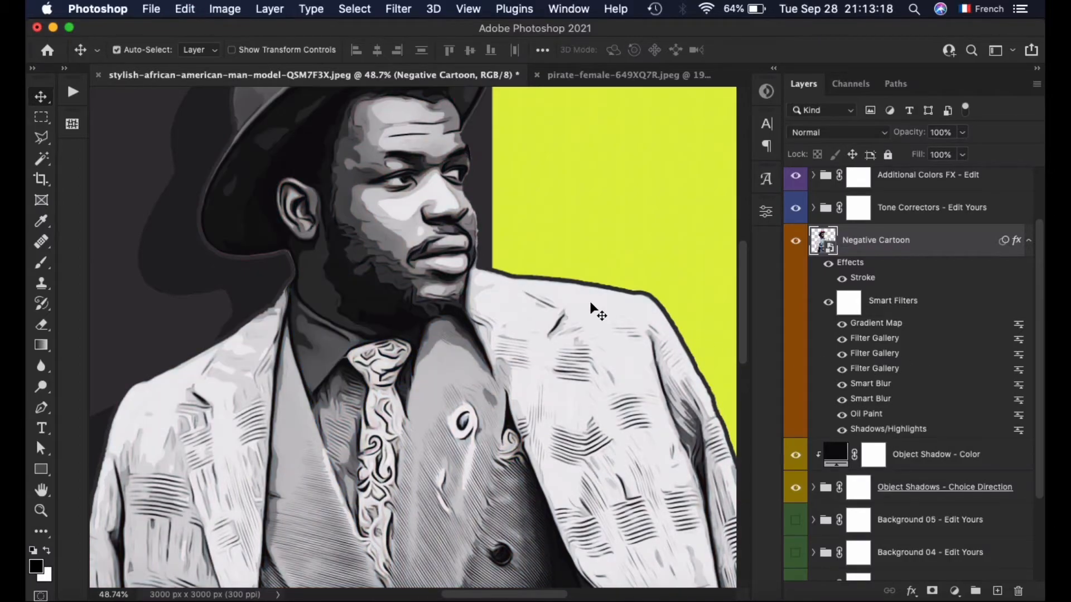
scroll(594, 310, down, 5)
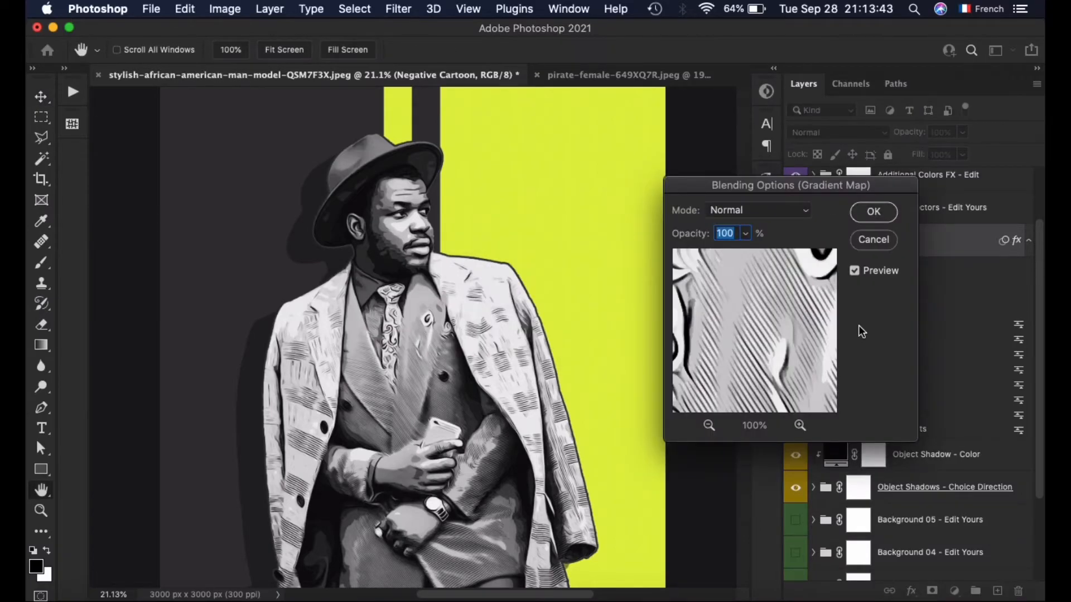
Step: Try the Soft Light, Difference and Subtract blending modes on the Gradient Map smart filter
click(793, 209)
click(762, 336)
click(742, 216)
click(749, 286)
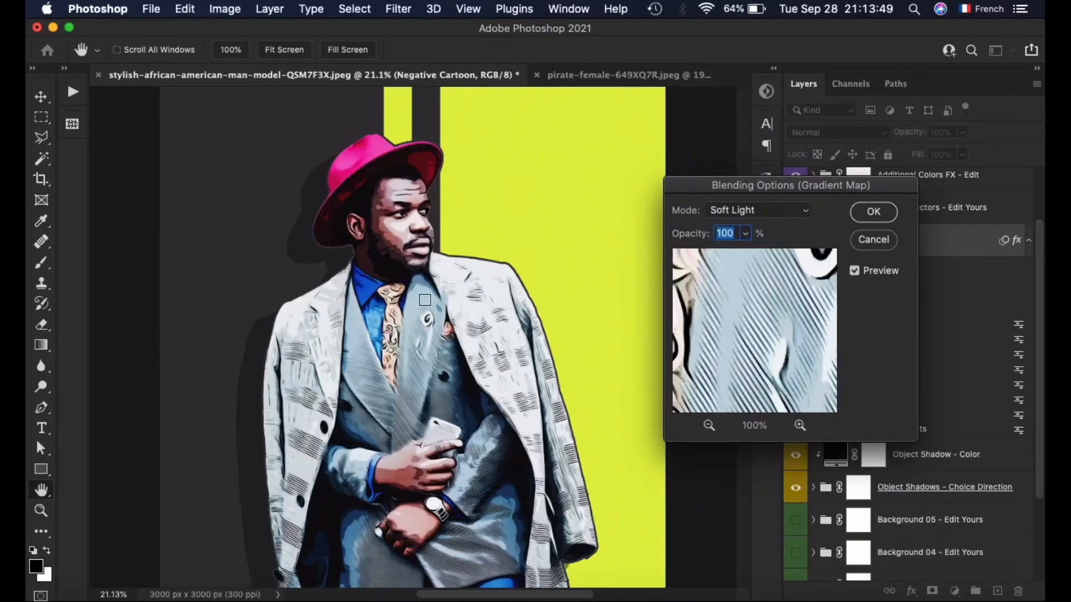
click(774, 216)
click(771, 298)
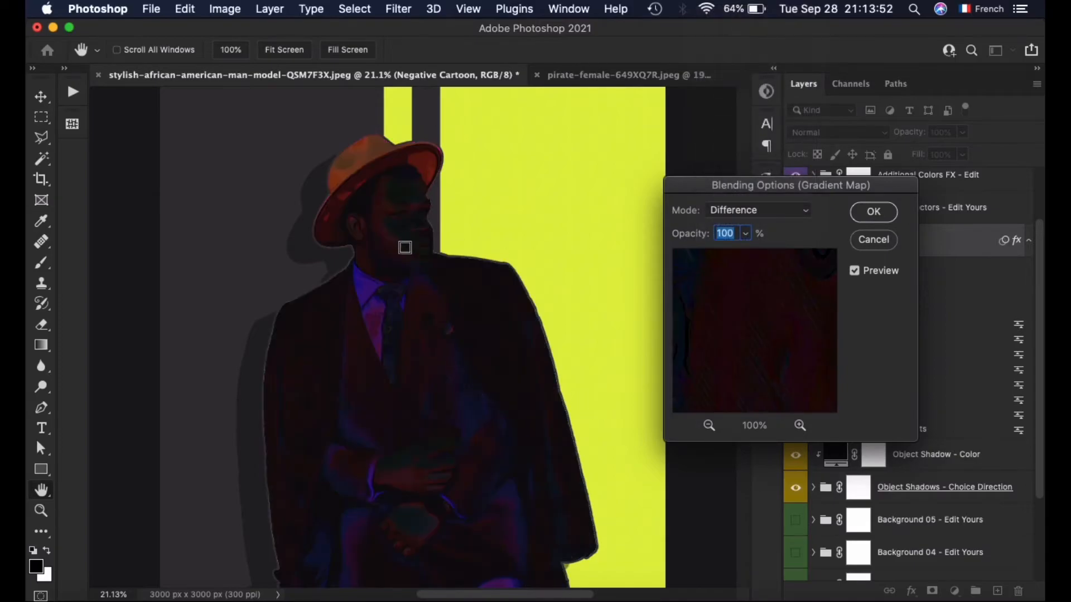
click(774, 216)
click(771, 235)
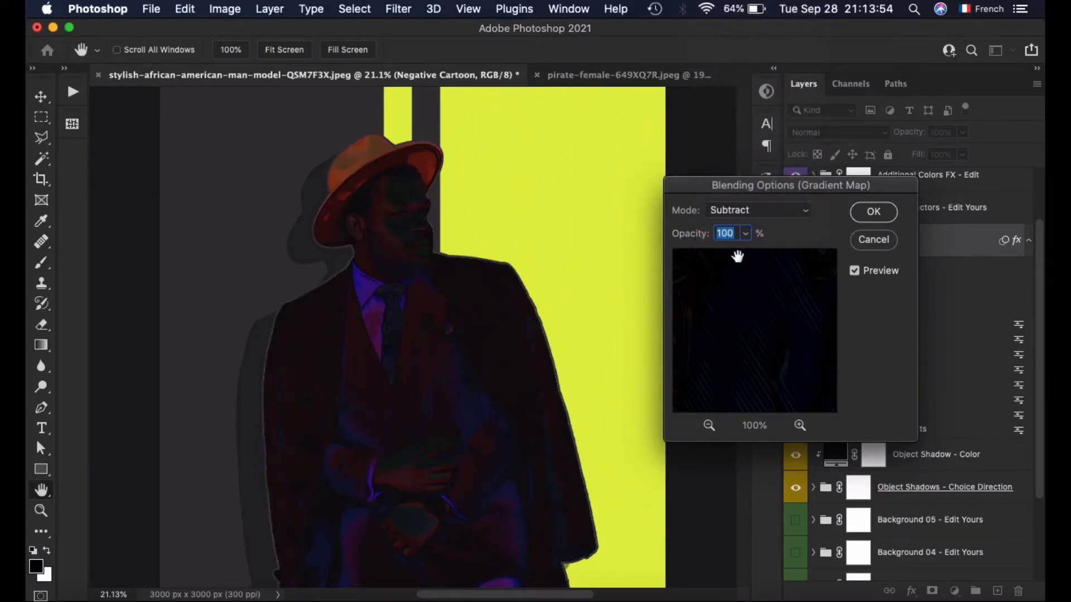
Step: Set the Gradient Map filter's blending mode to Hue at 53% opacity and confirm
click(747, 213)
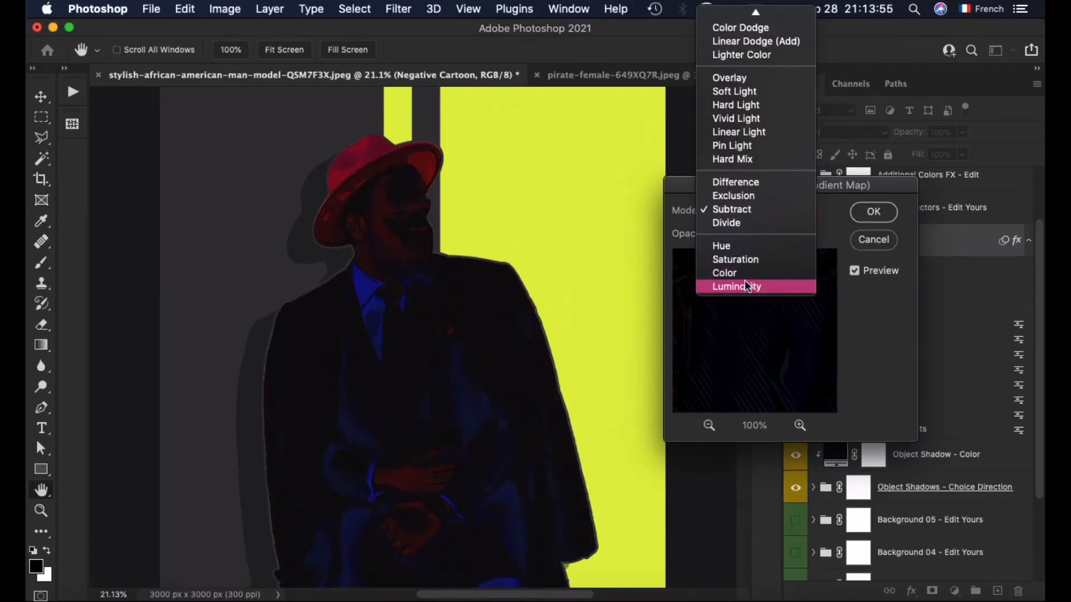
click(744, 249)
click(746, 233)
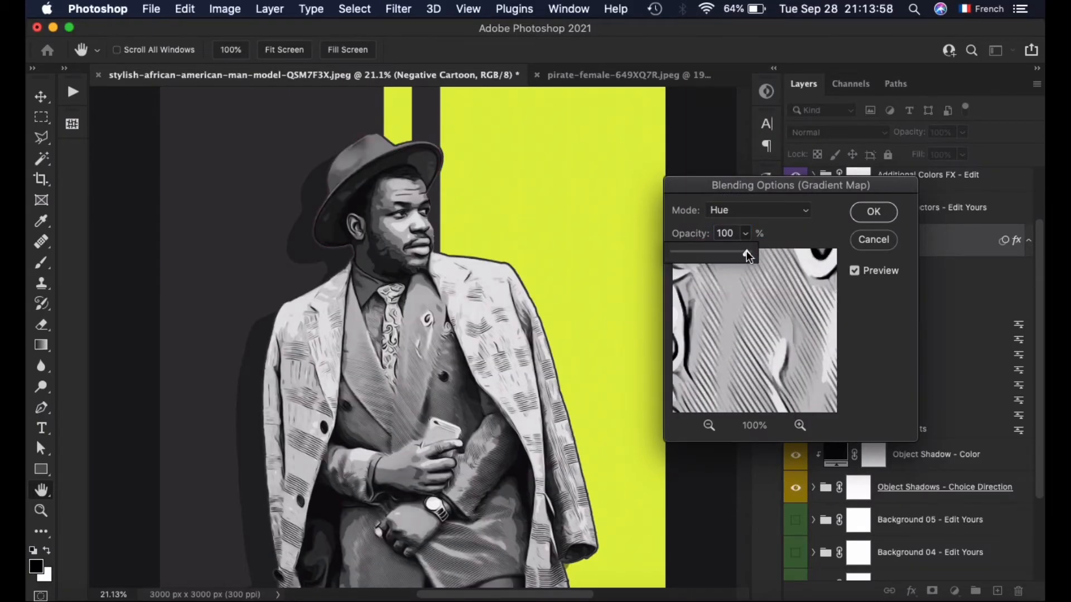
drag(709, 253, 711, 254)
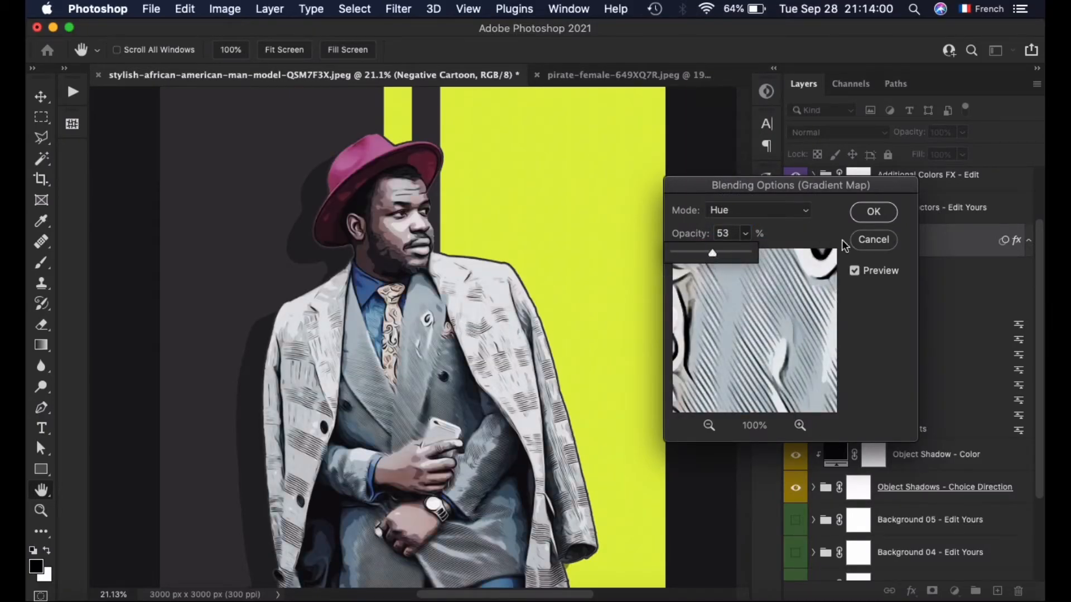
click(874, 212)
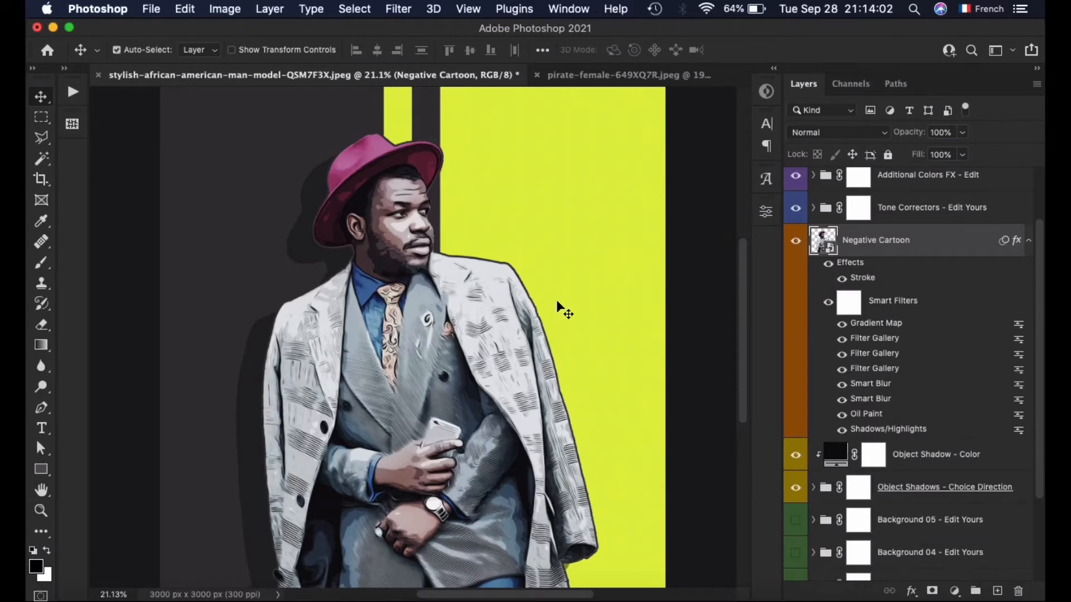
Step: Collapse the Negative Cartoon layer's effects, then expand the Tone Correctors folder and select its Lights Adapter layer
click(1030, 248)
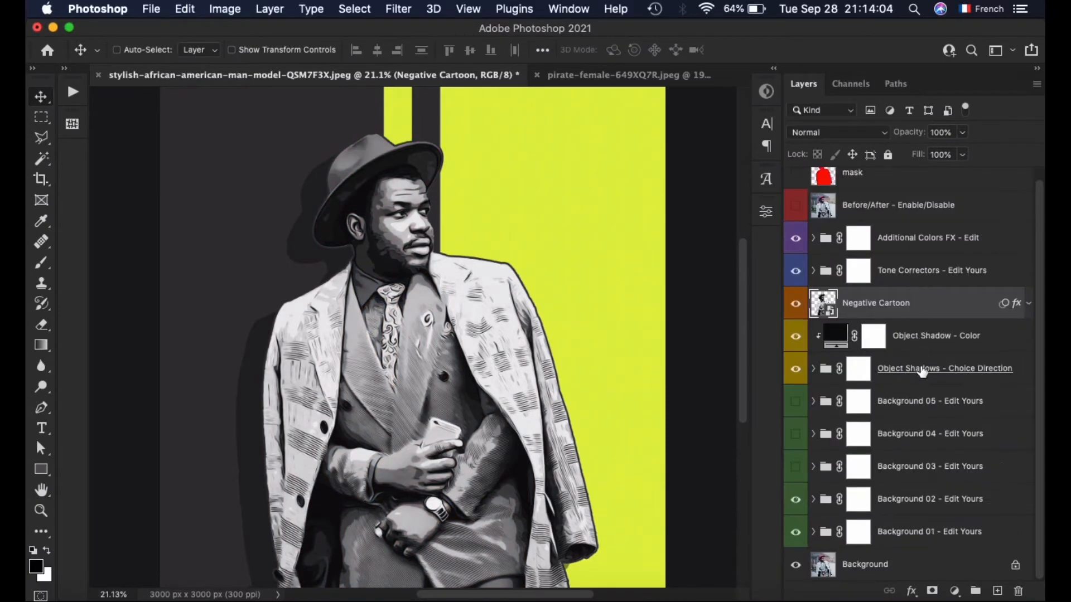
click(969, 269)
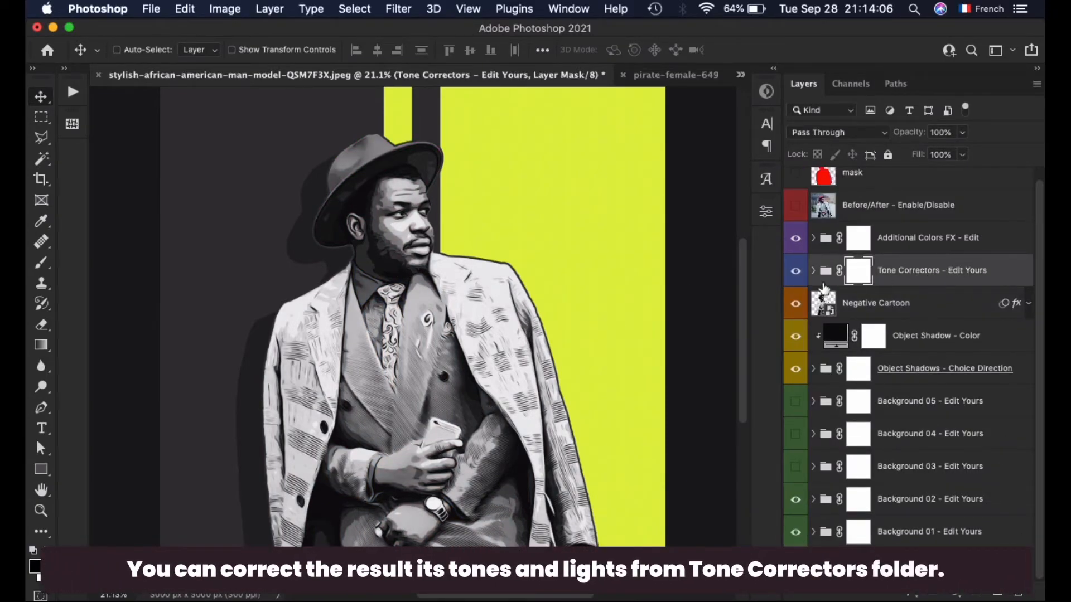
click(813, 271)
click(811, 309)
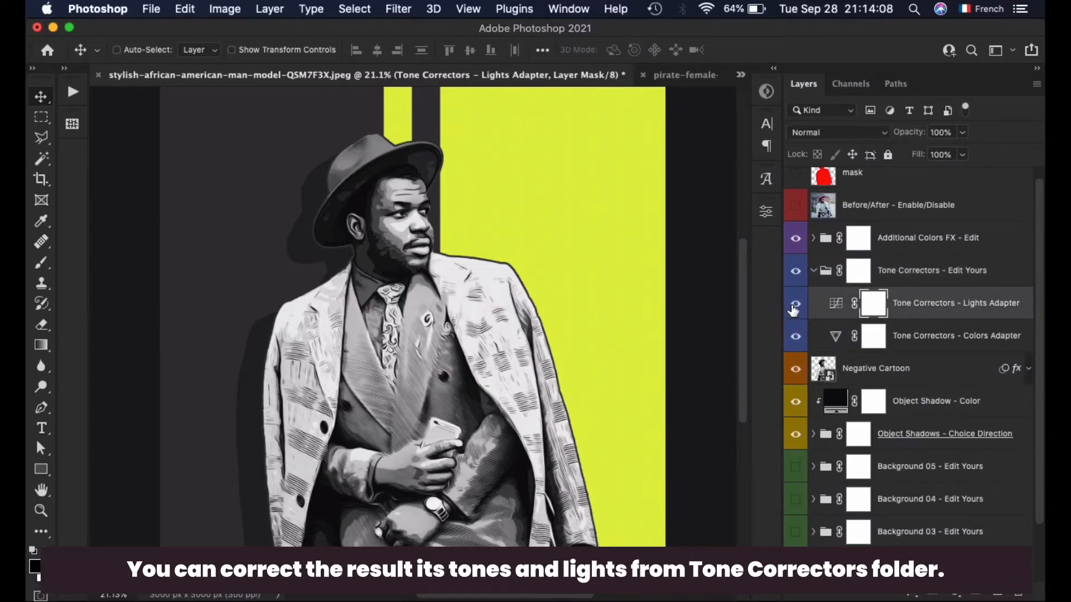
Step: Reshape the Lights Adapter curve into an S with a slightly lowered white point, raised black point, darker shadows and brighter highlights
double_click(836, 304)
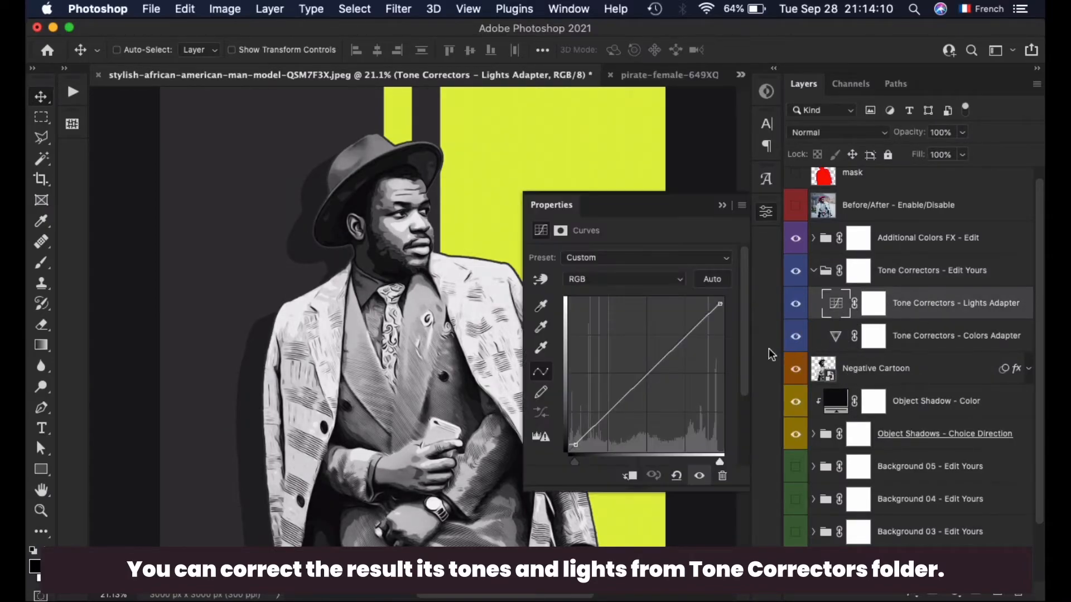
drag(723, 303, 721, 310)
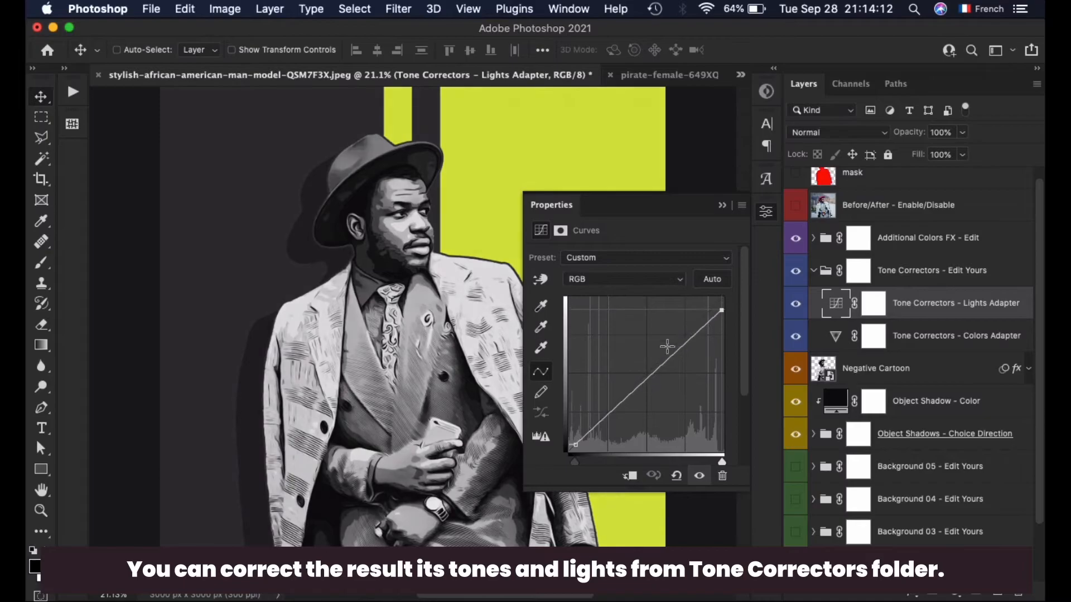
drag(578, 440, 572, 438)
click(623, 395)
drag(623, 400, 620, 405)
drag(680, 351, 685, 326)
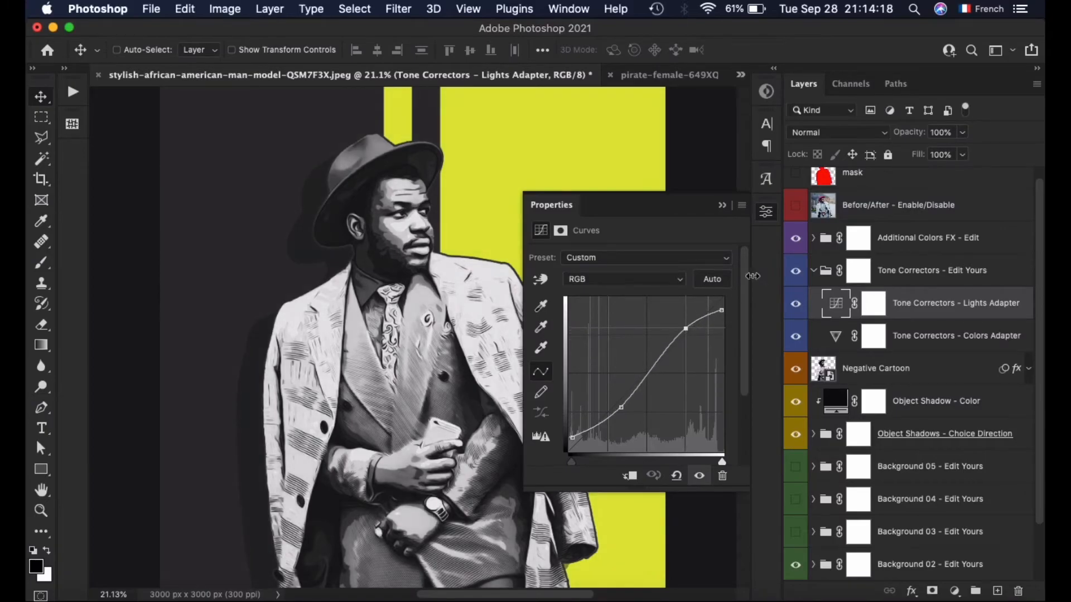
Step: Close the curve settings and compare the image with the Lights Adapter layer hidden and shown
click(768, 210)
click(796, 305)
click(796, 305)
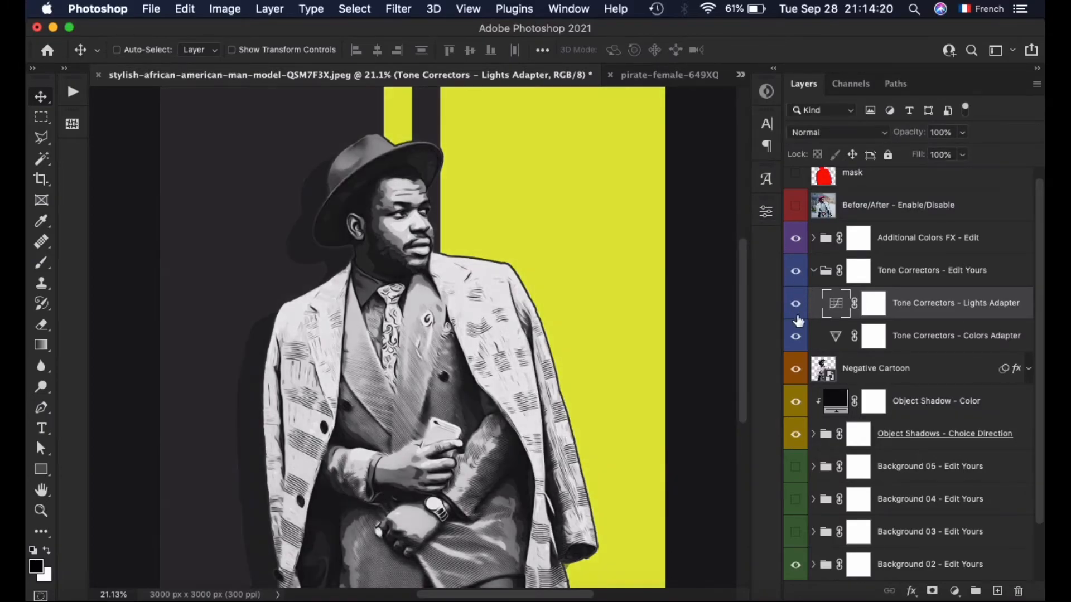
Step: Set the Colors Adapter layer's Vibrance to +22 and Saturation to +21
double_click(836, 337)
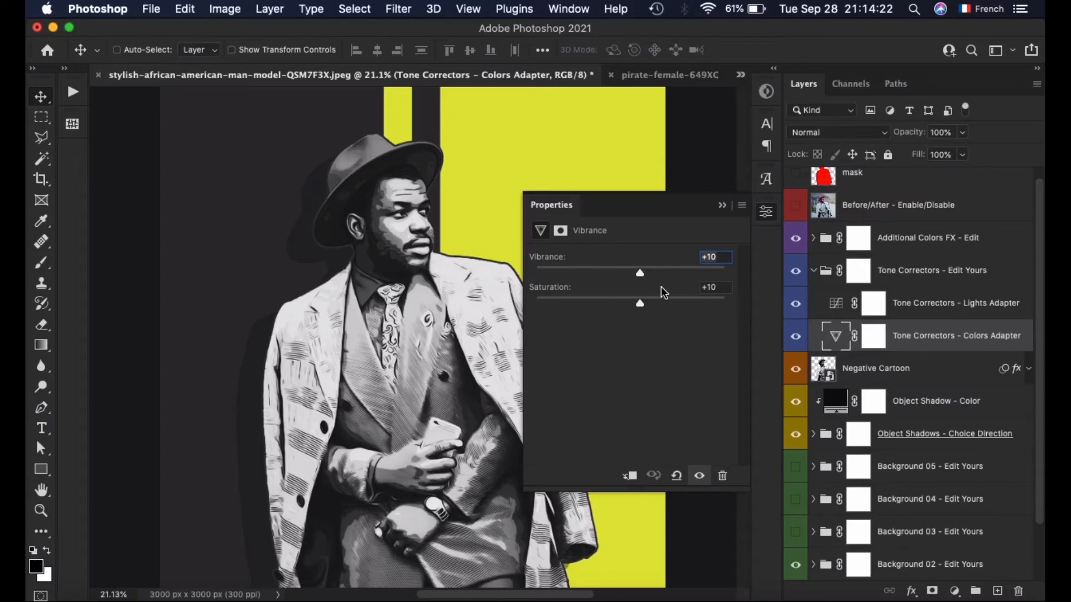
drag(644, 269, 651, 303)
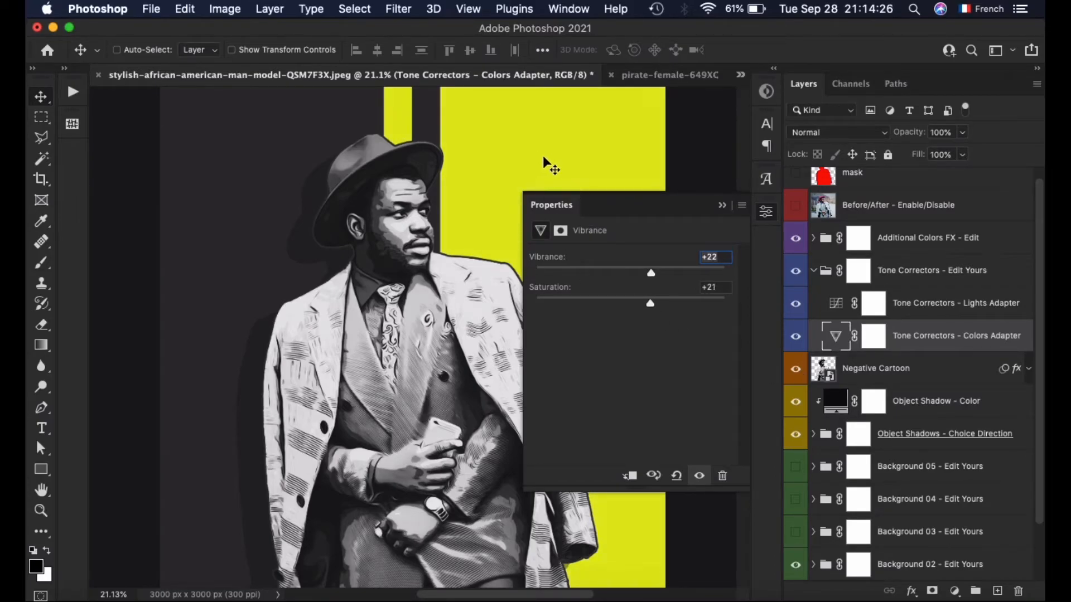
click(766, 220)
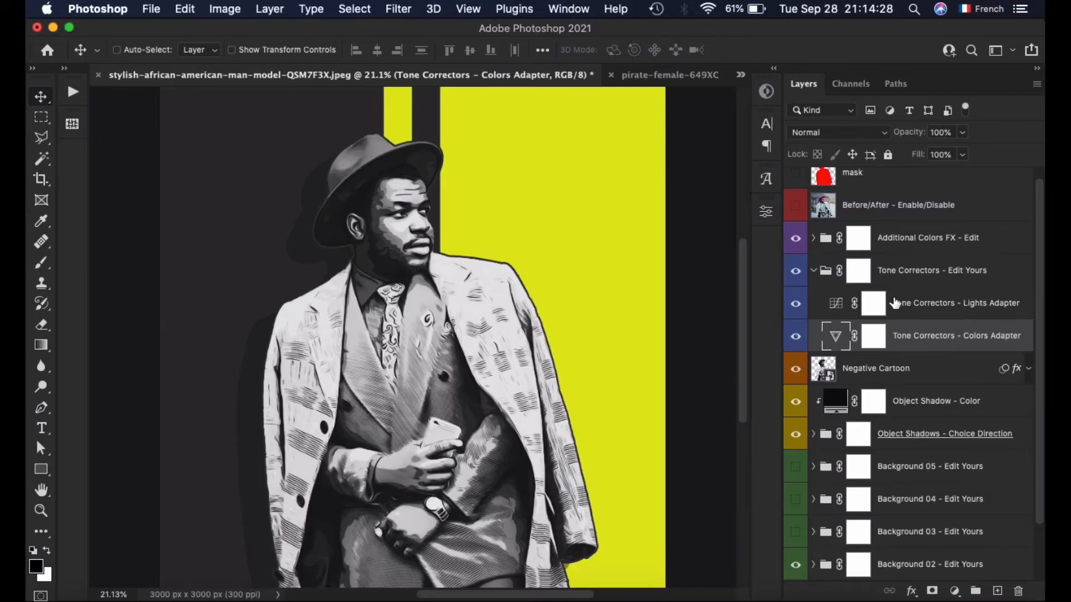
Step: Collapse the Tone Correctors folder and expand the Additional Colors FX folder
click(906, 278)
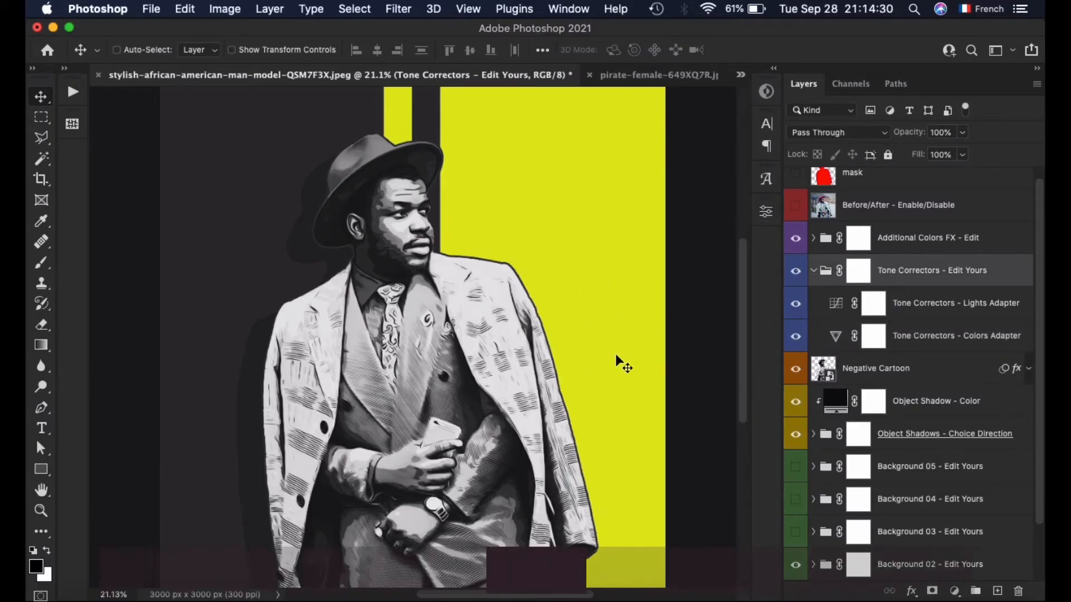
click(813, 270)
click(973, 241)
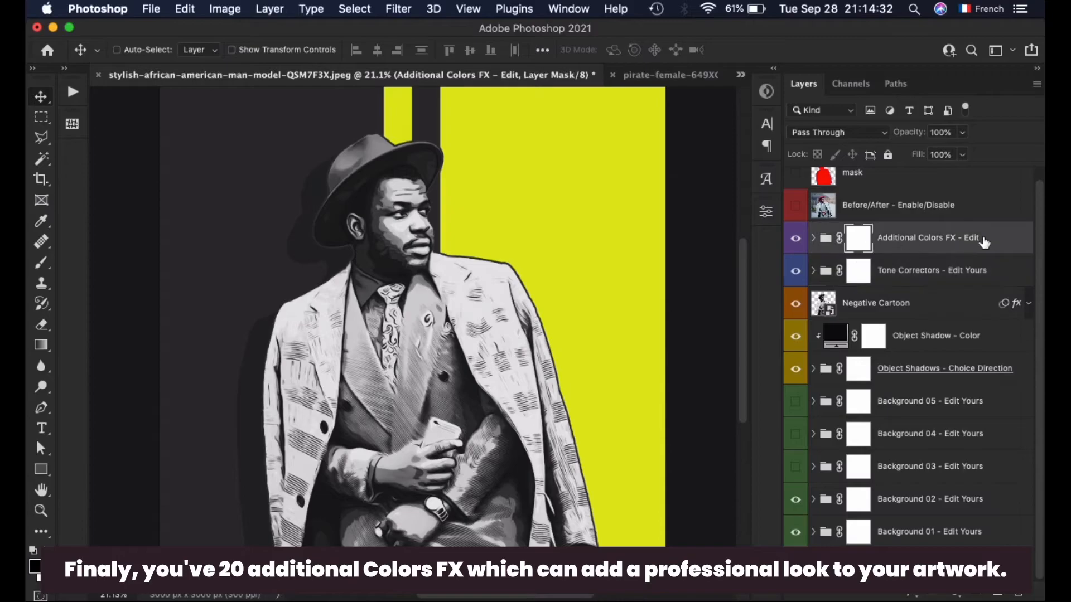
scroll(935, 363, up, 1)
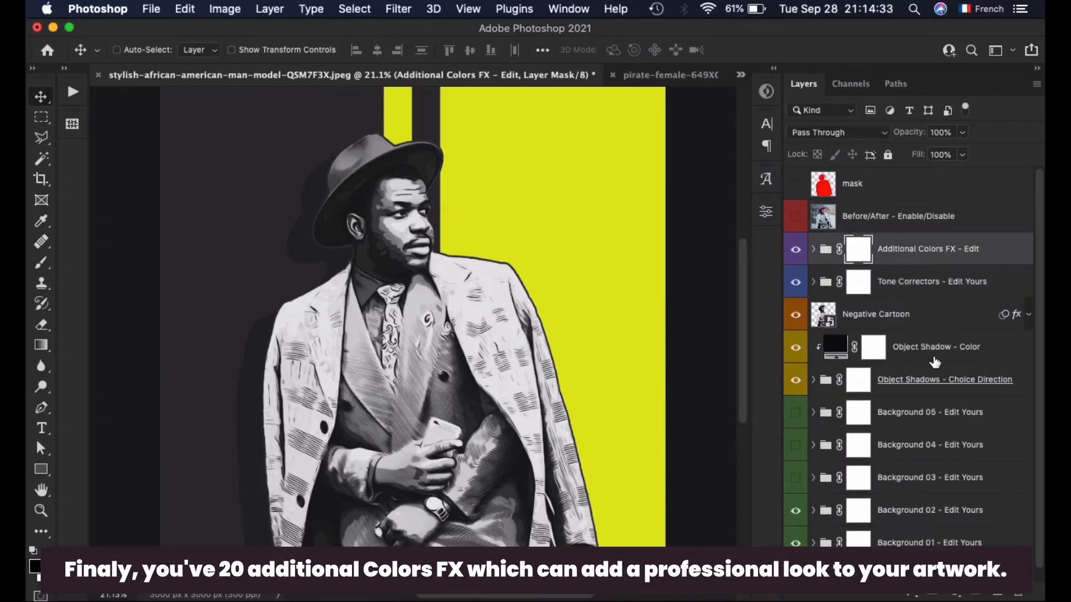
click(814, 250)
Step: Preview the Color FX 01 to Color FX 05 layers one at a time on the artwork
scroll(939, 387, down, 10)
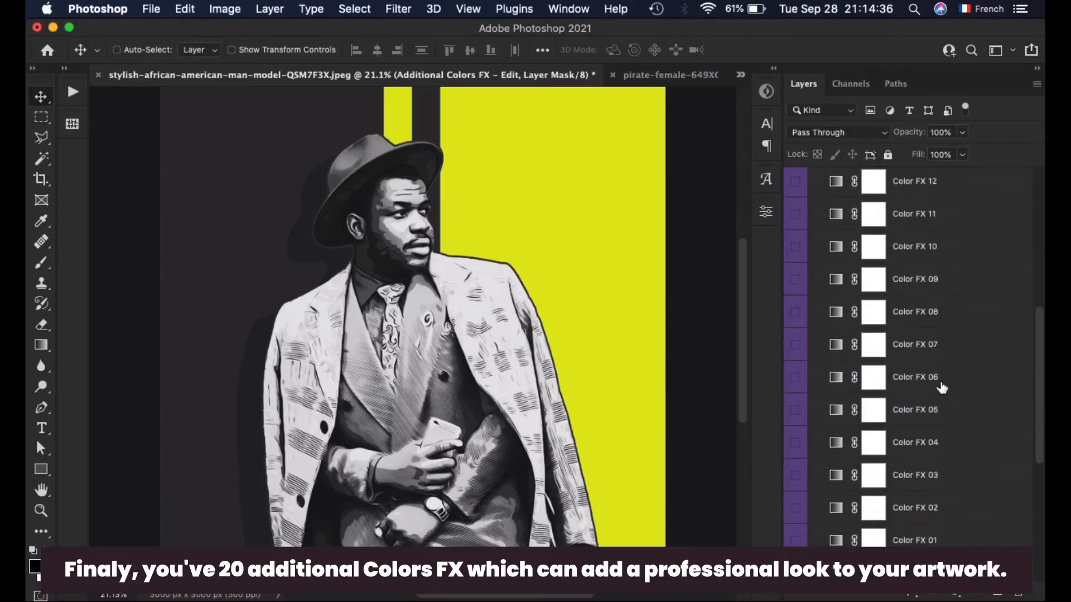
scroll(939, 396, down, 3)
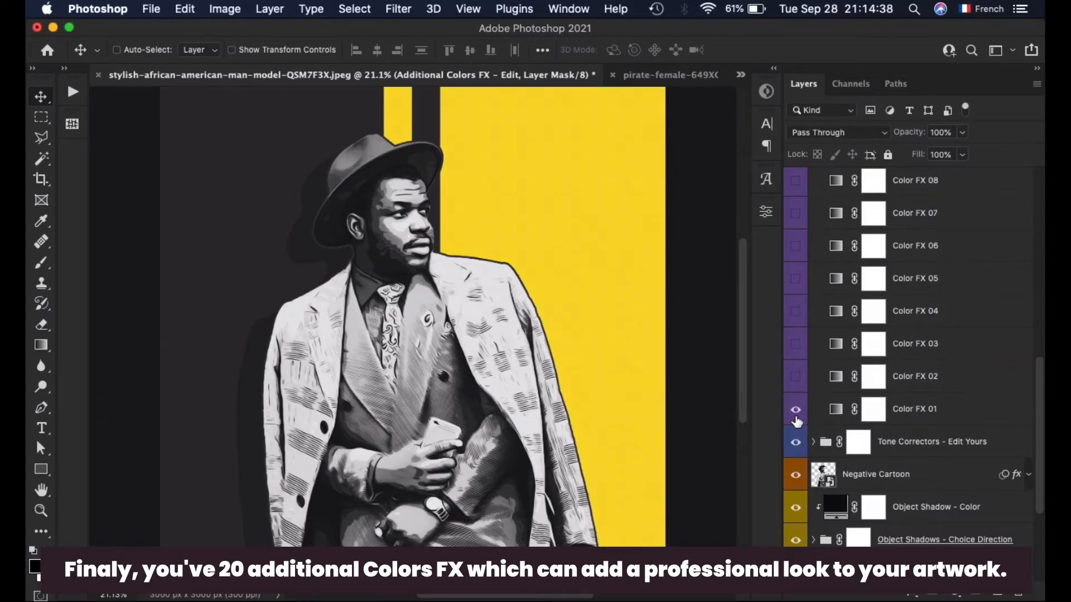
click(796, 378)
click(796, 345)
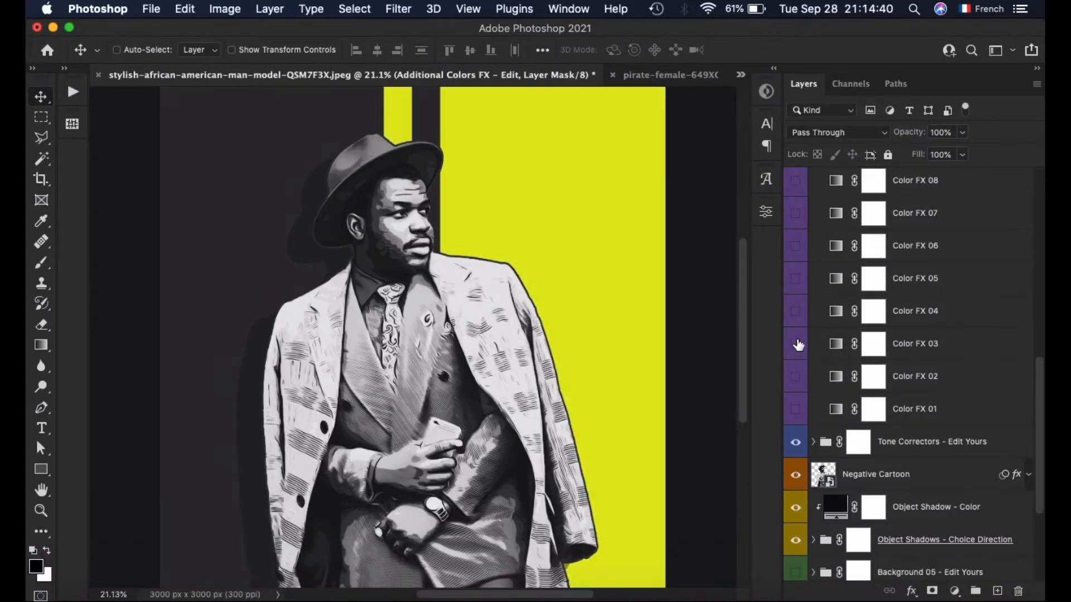
click(797, 311)
click(798, 310)
click(796, 280)
click(797, 280)
Step: Preview the Color FX 07, 08 and 09 layers one at a time, leaving Color FX 09 shown
scroll(908, 303, up, 3)
click(796, 343)
click(797, 346)
click(797, 312)
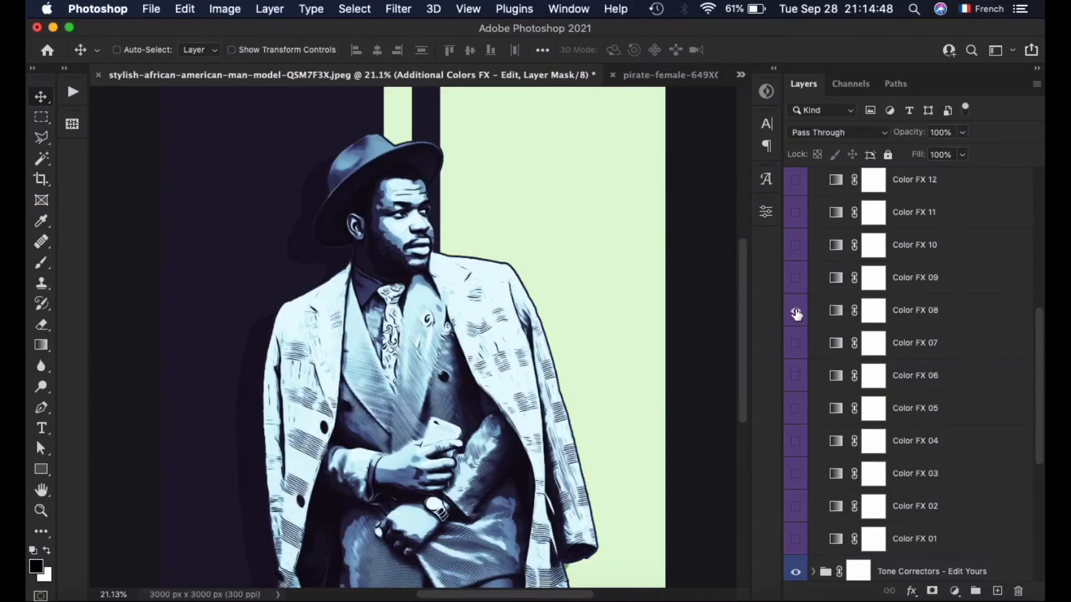
click(797, 310)
click(796, 277)
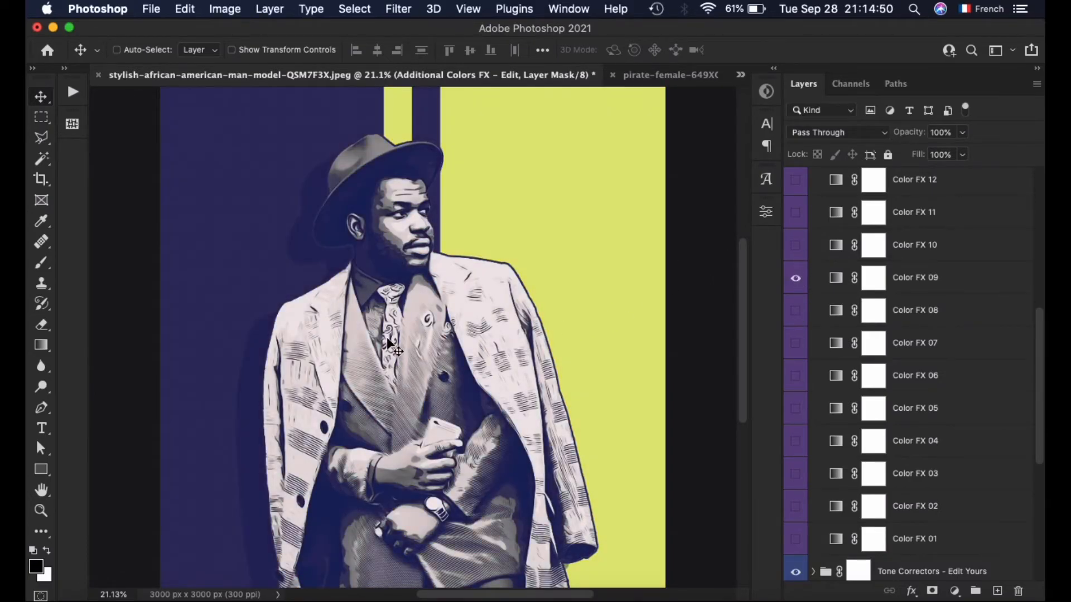
Step: Hide Color FX 09, then show and select the Color FX 10 layer instead
scroll(1022, 377, up, 5)
click(796, 442)
click(797, 402)
click(934, 405)
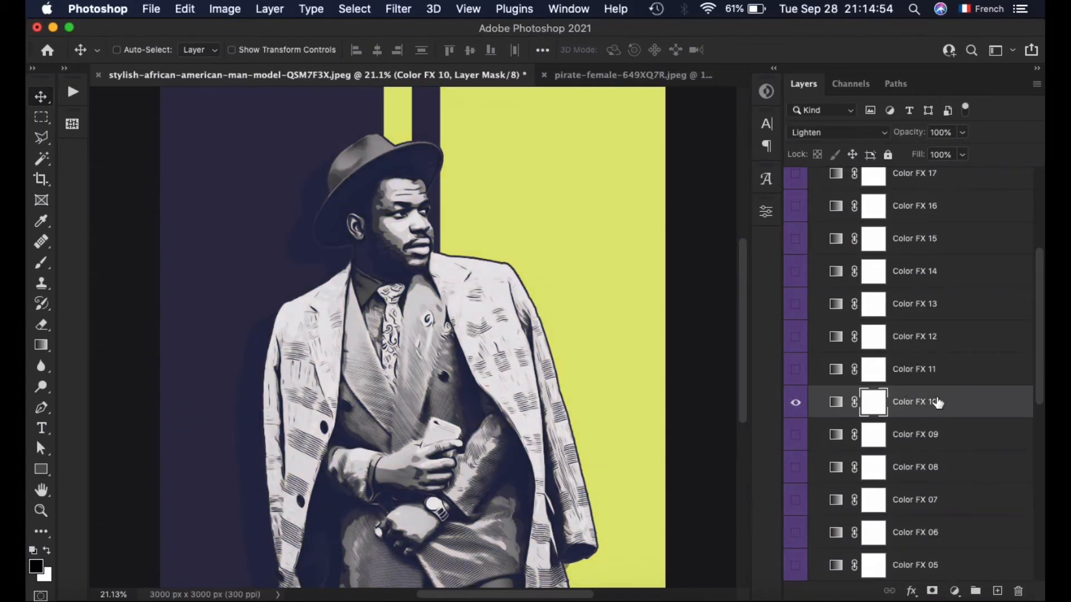
Step: Set the Color FX 10 layer to 45% opacity with the Lighter Color blend mode
click(963, 155)
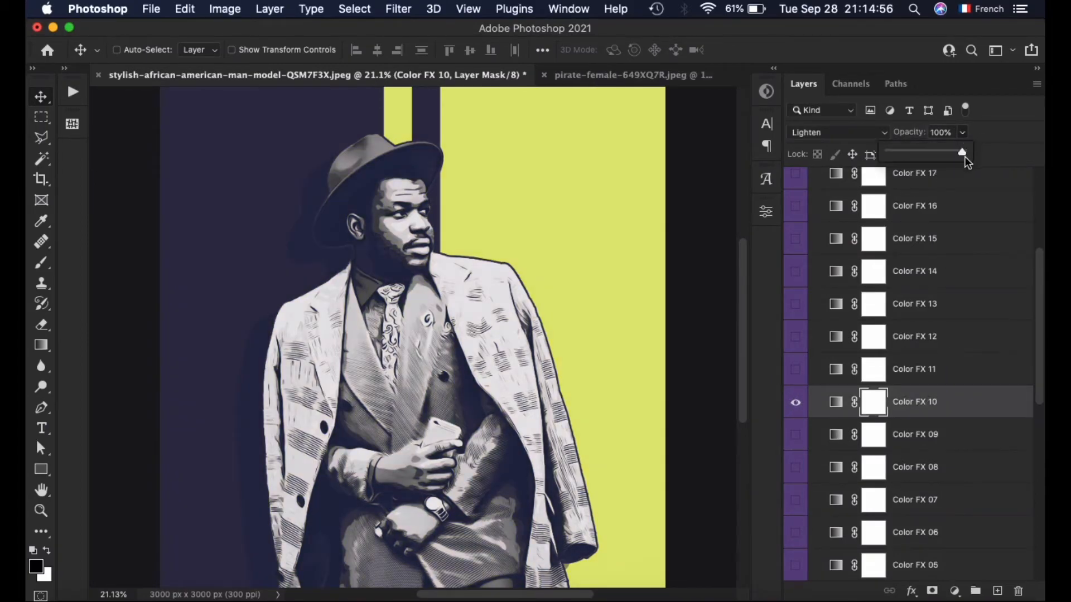
drag(925, 149, 922, 149)
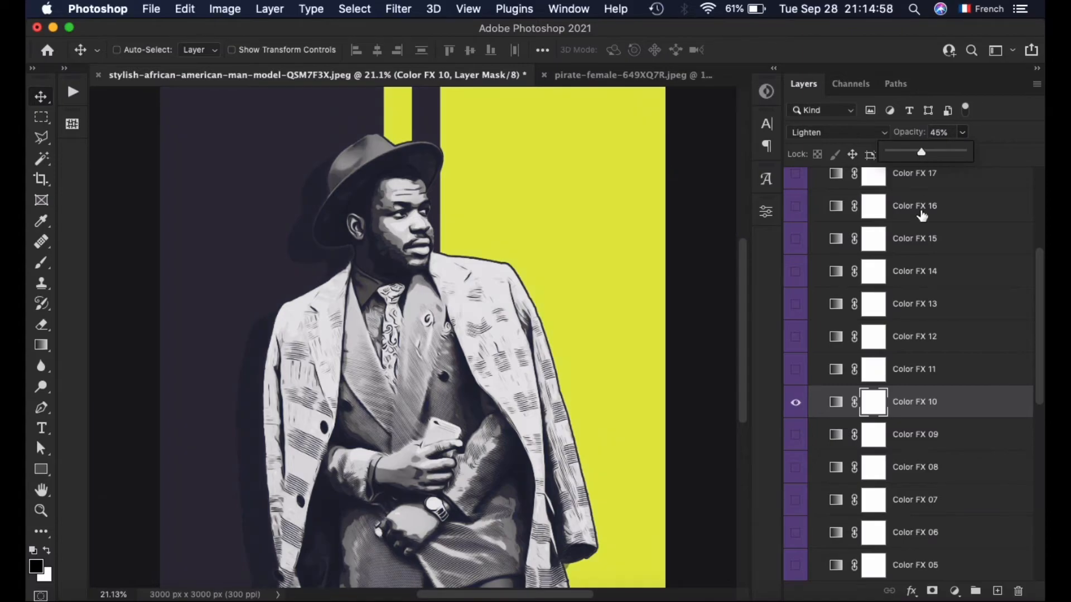
click(882, 132)
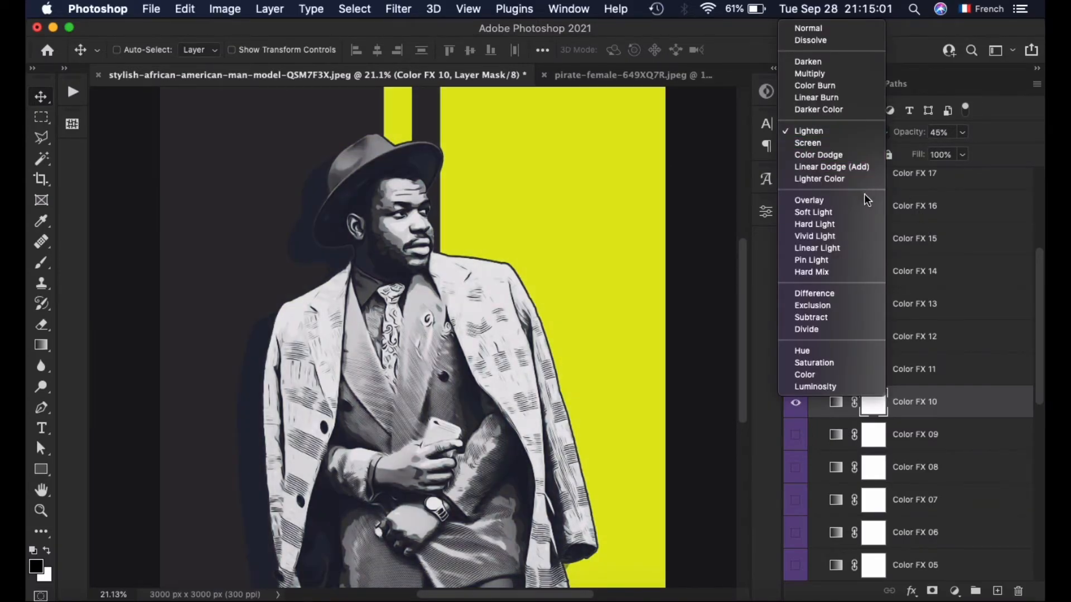
click(863, 179)
Step: Examine the figure's face, suit and shadow up close with Color FX 10 applied, then review the full artwork
scroll(332, 224, up, 5)
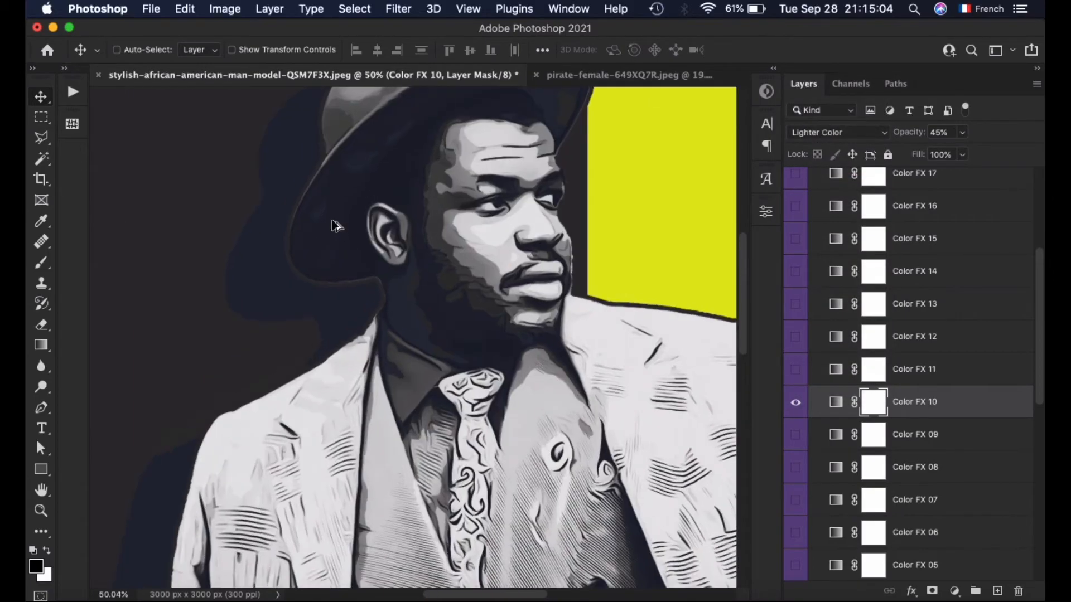
scroll(258, 262, up, 2)
scroll(258, 273, down, 15)
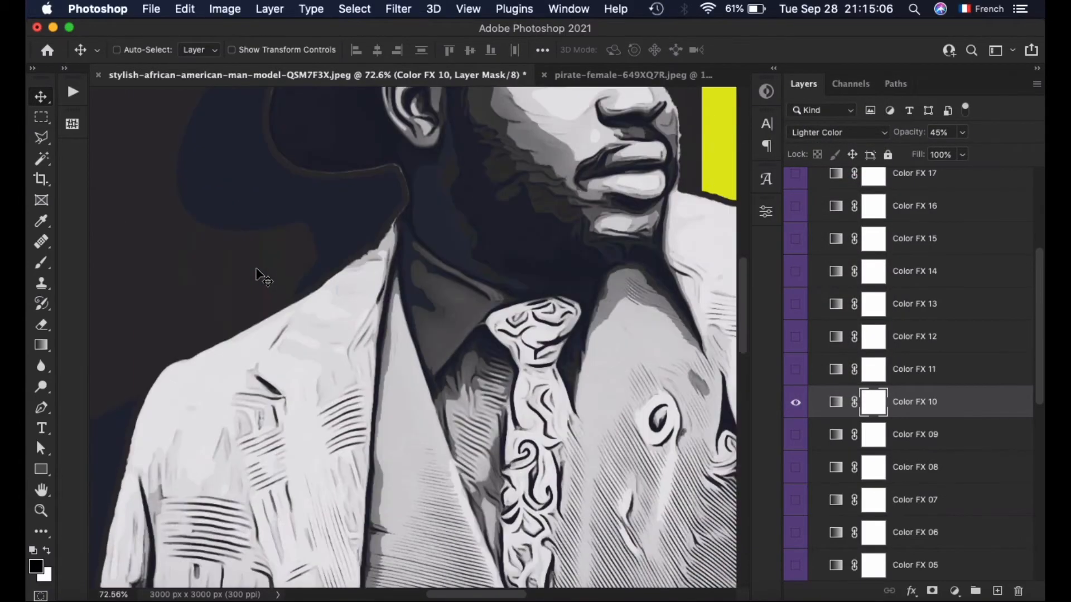
scroll(262, 277, down, 5)
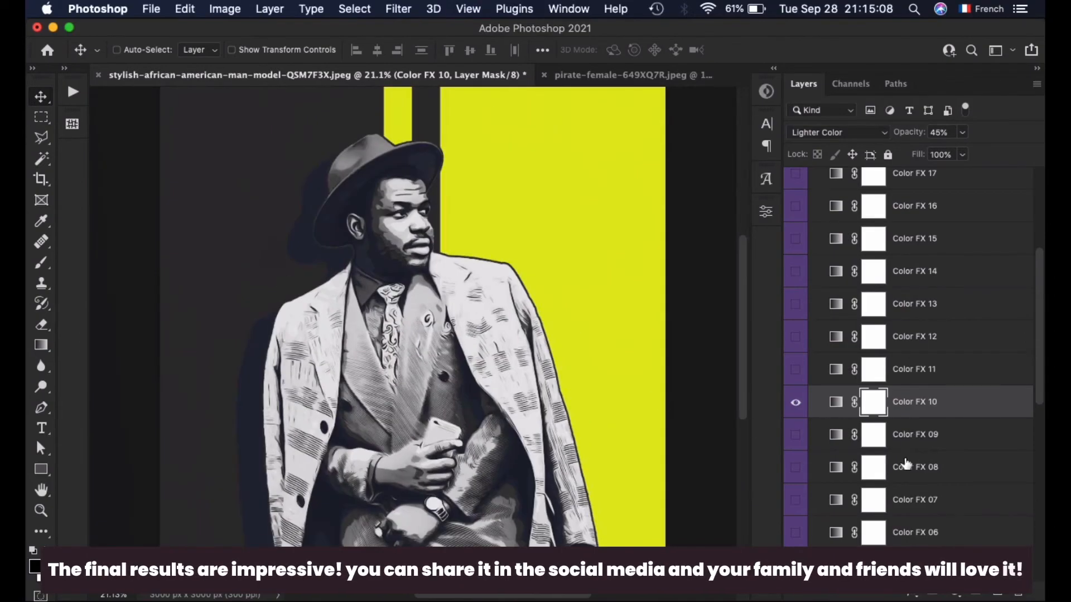
scroll(930, 491, up, 4)
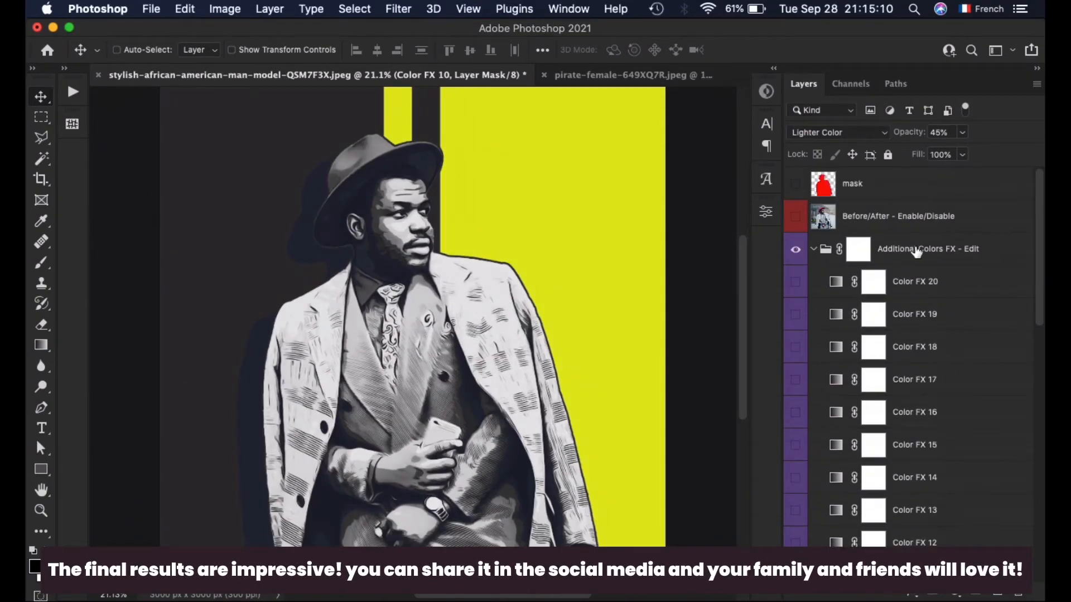
Step: Collapse the Additional Colors FX group, then bring up the pirate-female image with the Negative Art plugin open
click(817, 251)
click(813, 249)
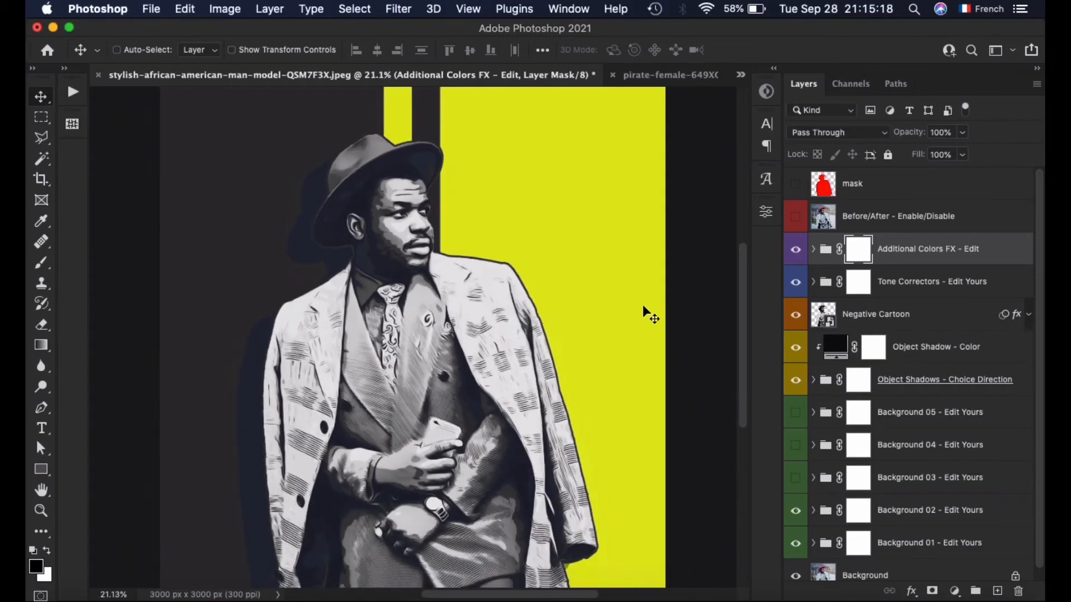
click(658, 78)
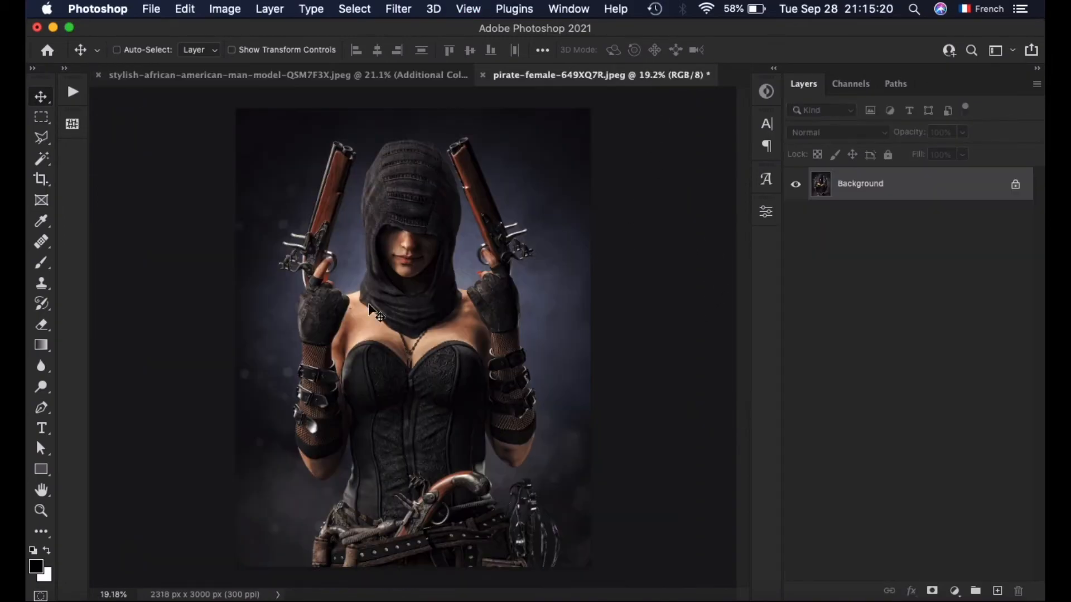
key(super+0)
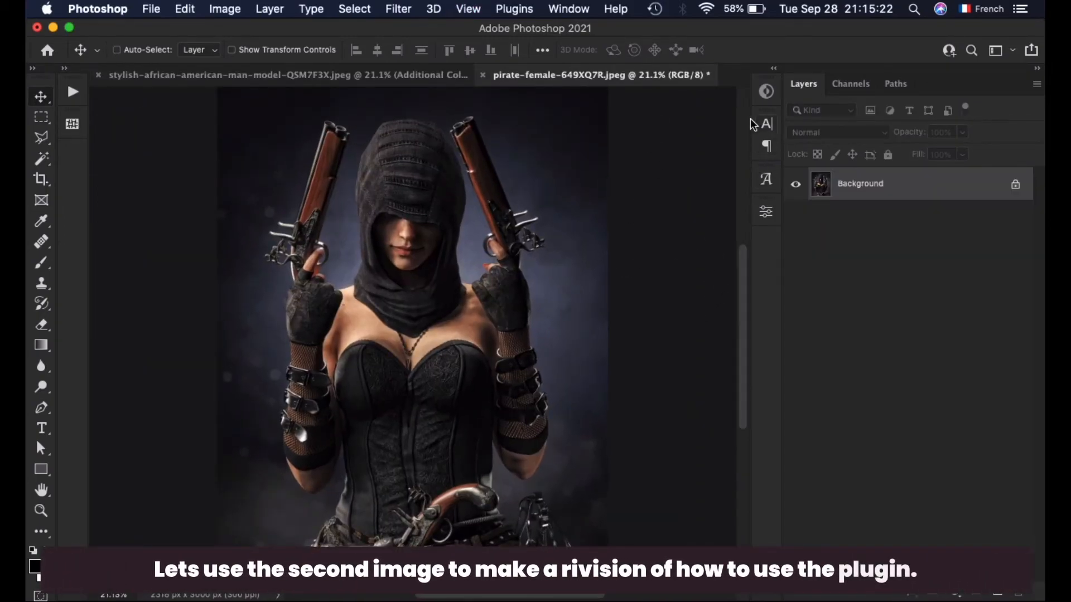
click(764, 92)
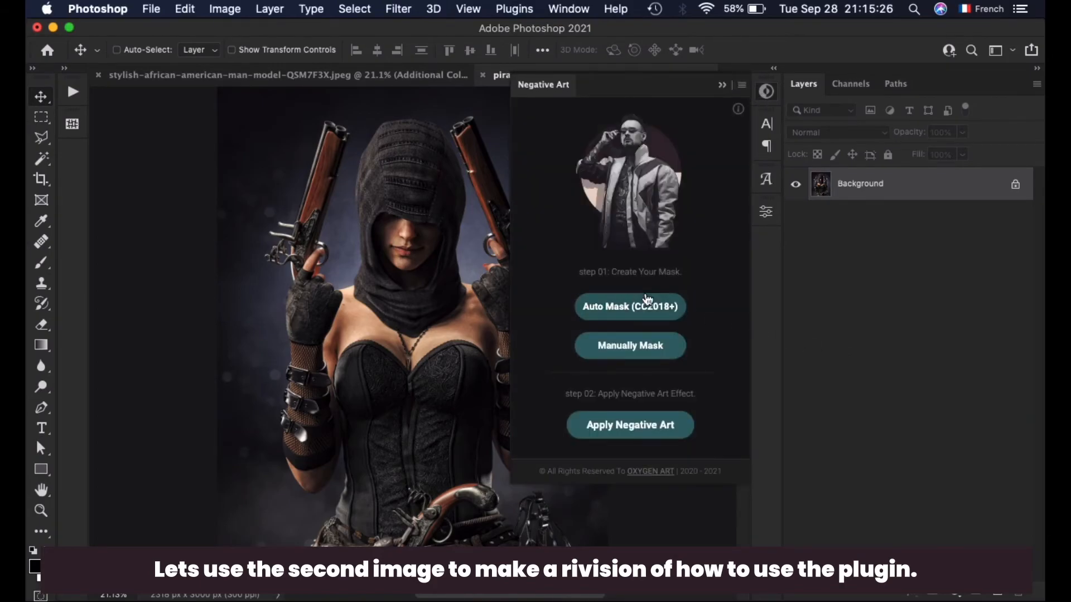
Step: Check the pirate image's pixel width and height in the Image Size settings
click(243, 8)
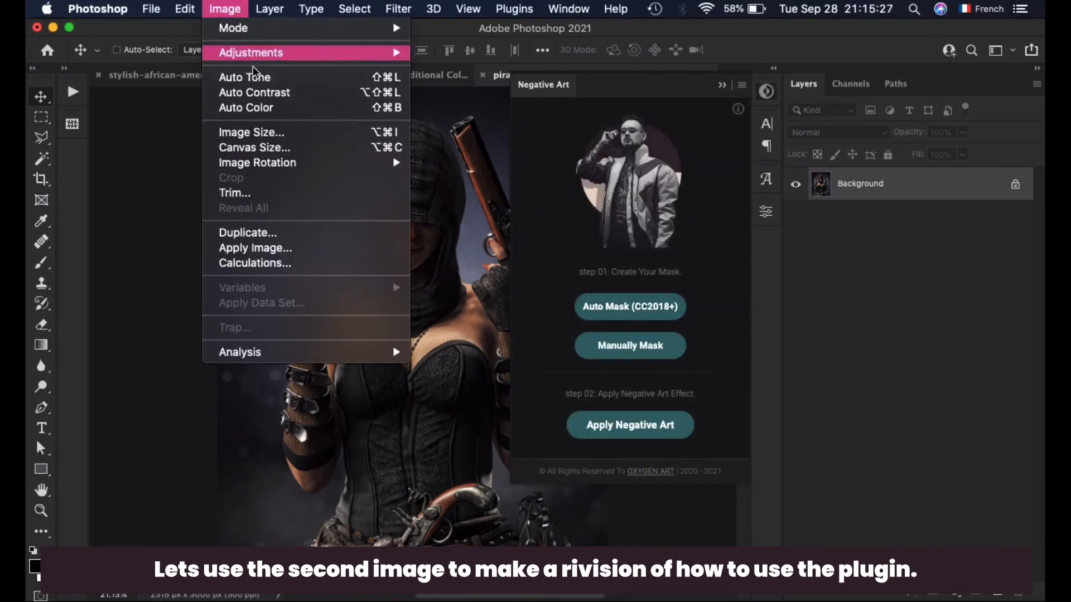
click(277, 131)
drag(650, 289, 562, 285)
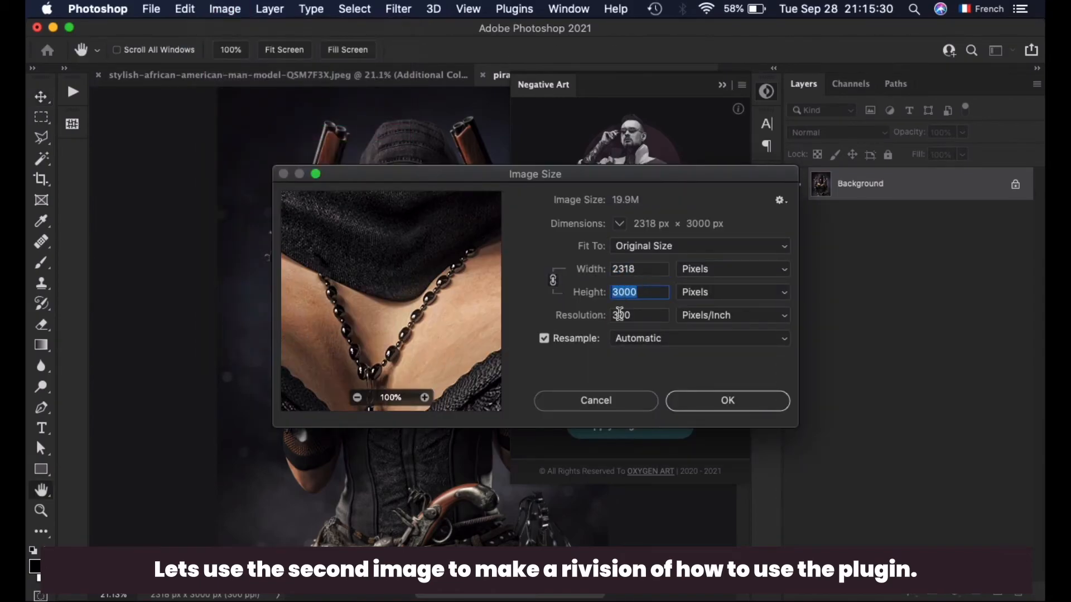
drag(645, 270, 564, 273)
click(744, 400)
Step: Generate the figure's mask automatically, then paint the missing edge of the pistol barrel beside the hood into it
click(658, 310)
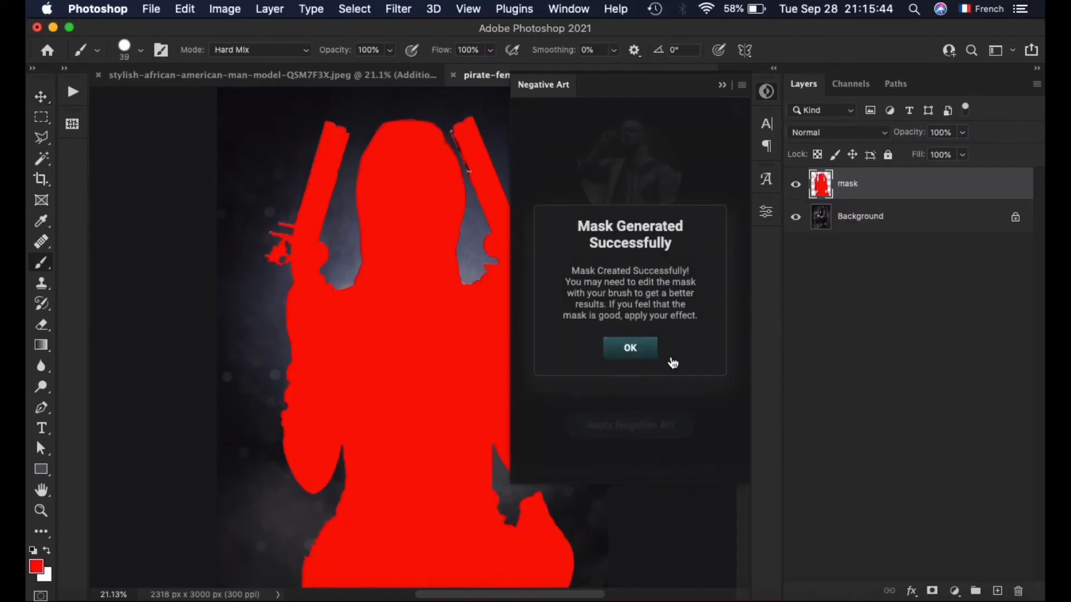
click(626, 347)
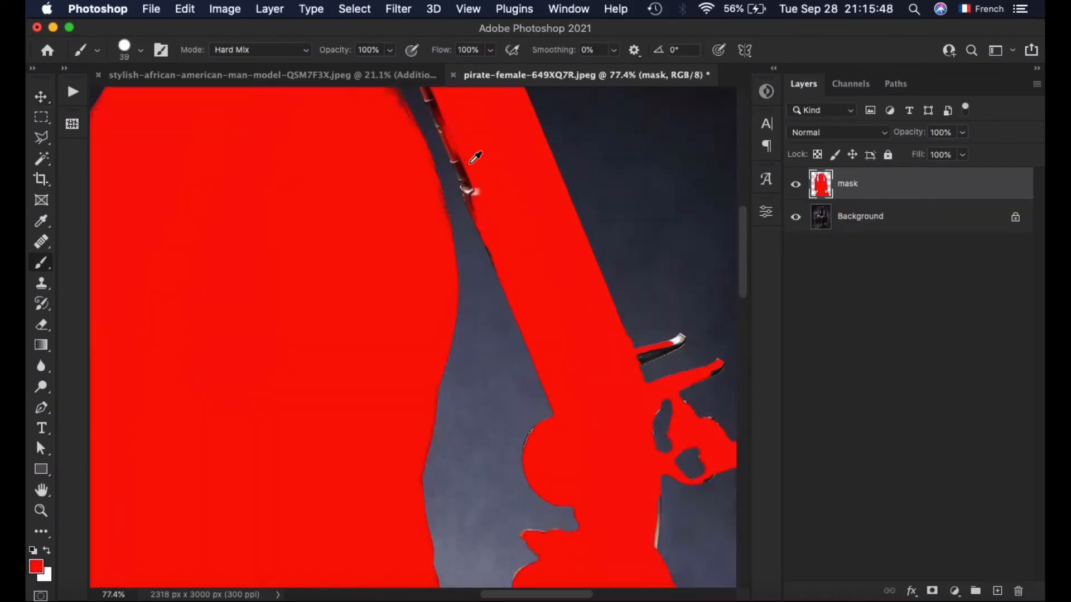
scroll(472, 163, up, 10)
right_click(543, 210)
drag(646, 249, 640, 249)
drag(533, 363, 505, 304)
scroll(502, 278, up, 8)
drag(313, 137, 301, 156)
Step: Fill the mask gaps along the top edge of the hood using a 14 px brush
right_click(518, 227)
mouse_move(429, 474)
mouse_down()
mouse_move(312, 173)
mouse_move(410, 380)
mouse_up()
scroll(390, 301, up, 5)
drag(389, 301, 535, 558)
scroll(509, 318, left, 8)
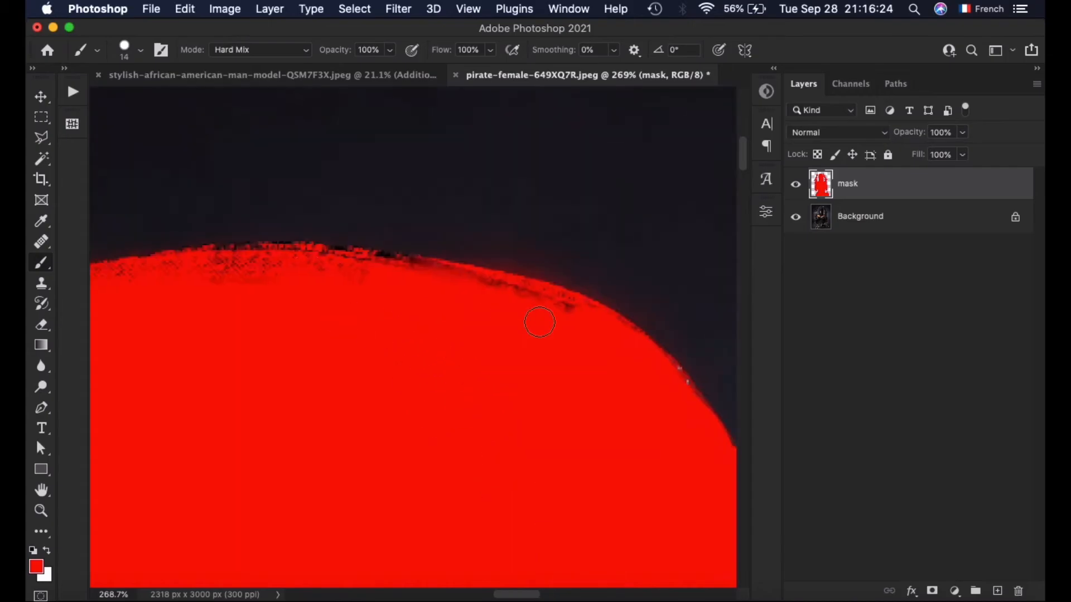
drag(720, 447, 112, 273)
Step: Paint over the remaining gaps along the figure's outline on the mask layer
scroll(428, 256, down, 8)
scroll(412, 334, down, 8)
drag(385, 307, 325, 396)
scroll(325, 396, up, 5)
drag(423, 357, 399, 380)
drag(167, 282, 290, 360)
scroll(391, 357, down, 10)
drag(435, 357, 402, 550)
scroll(424, 474, down, 10)
scroll(474, 455, down, 8)
mouse_move(404, 321)
mouse_down()
mouse_move(368, 429)
mouse_move(425, 375)
mouse_move(496, 424)
mouse_up()
scroll(445, 419, right, 10)
scroll(444, 418, up, 8)
scroll(459, 387, up, 10)
scroll(459, 387, up, 10)
mouse_move(537, 235)
mouse_down()
mouse_move(502, 266)
mouse_move(425, 298)
mouse_up()
drag(624, 334, 646, 319)
Step: Apply the Negative Art effect to the masked pirate image and dismiss the completion notice
key(super+0)
key(v)
click(767, 91)
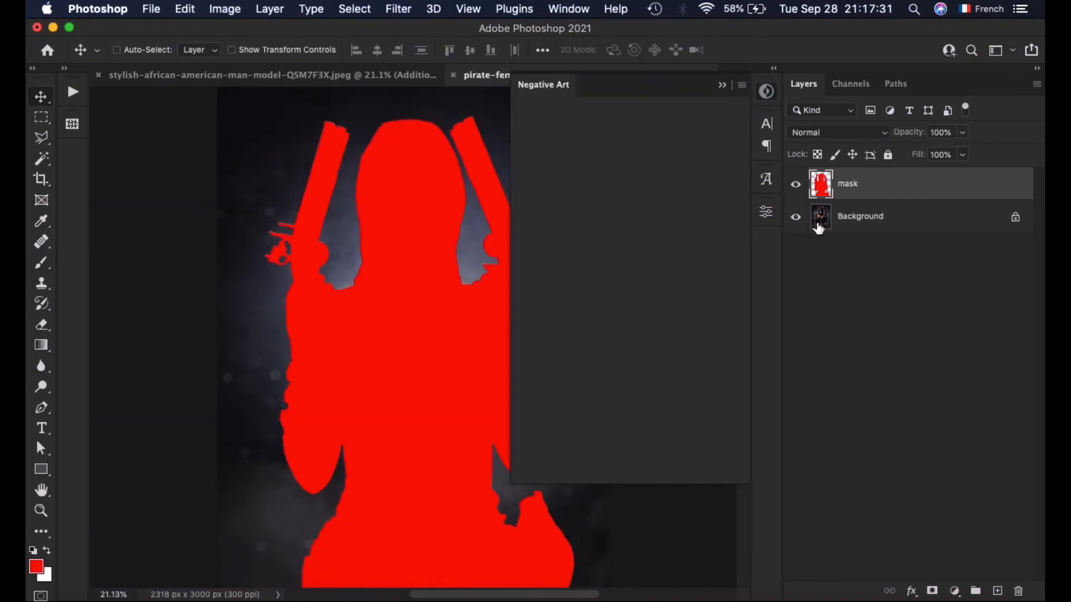
click(636, 426)
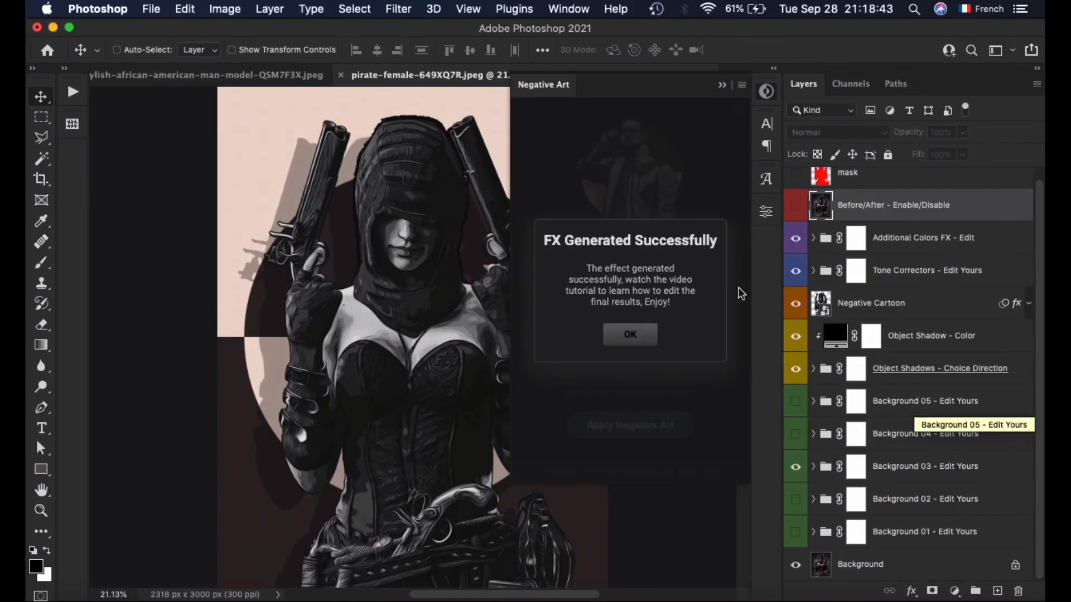
click(608, 336)
key(f)
key(f)
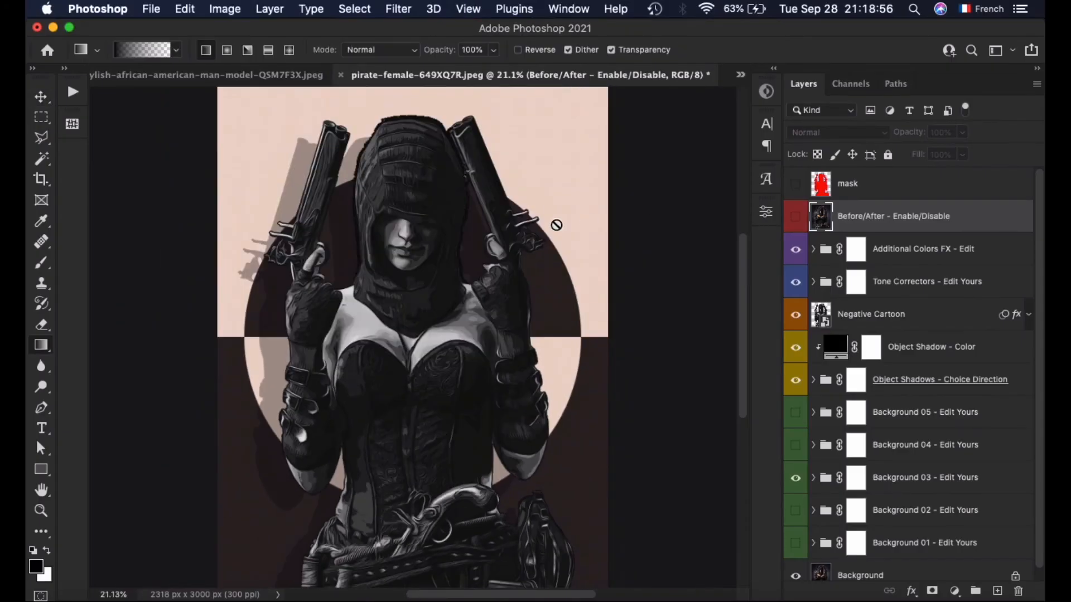
Step: Preview Backgrounds 01 through 05 behind the figure and leave Background 03 as the topmost visible one
scroll(796, 468, down, 1)
click(796, 466)
click(795, 499)
click(795, 532)
click(795, 499)
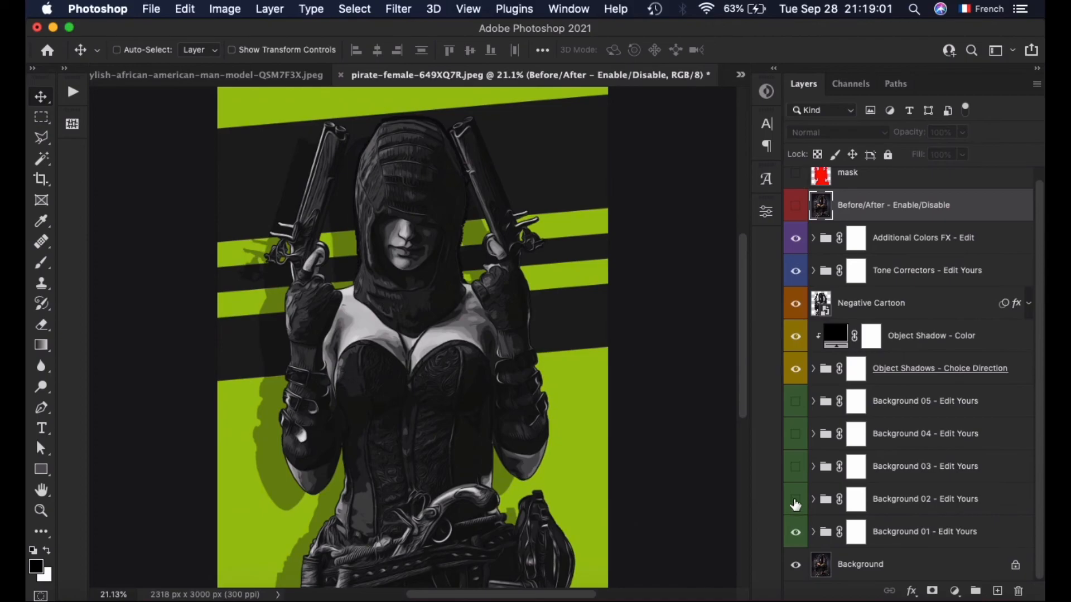
click(796, 499)
click(795, 466)
click(795, 434)
click(795, 401)
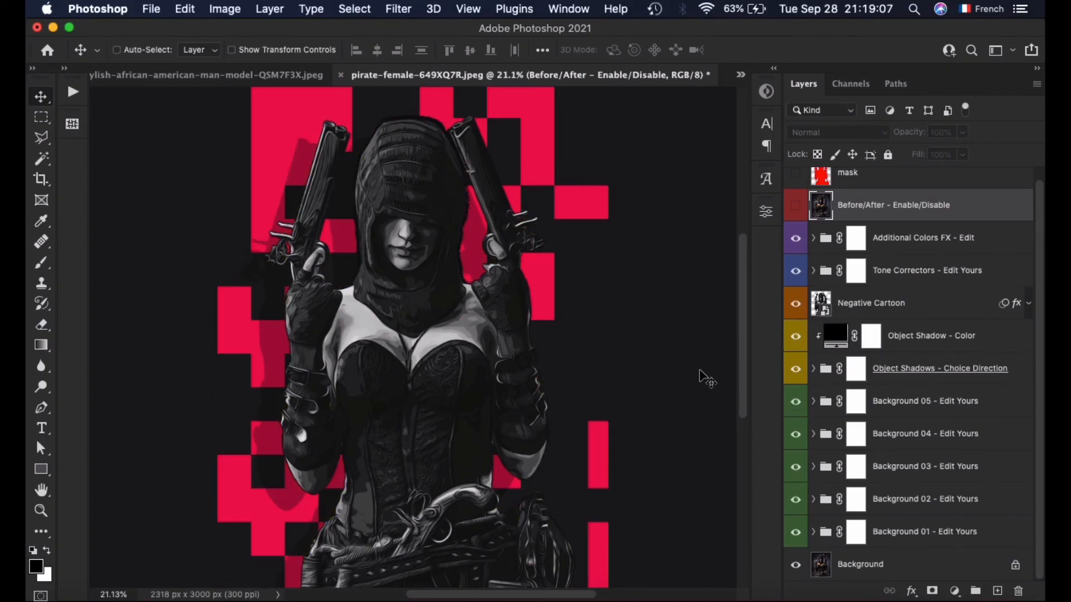
click(795, 401)
click(795, 434)
Step: Expand Background 03 and its circle elements, then set the right semi circle's fill color to dark purple 2b242d
click(856, 466)
click(813, 467)
scroll(893, 446, down, 2)
click(868, 435)
click(795, 467)
click(795, 467)
click(826, 434)
scroll(867, 480, down, 4)
click(861, 341)
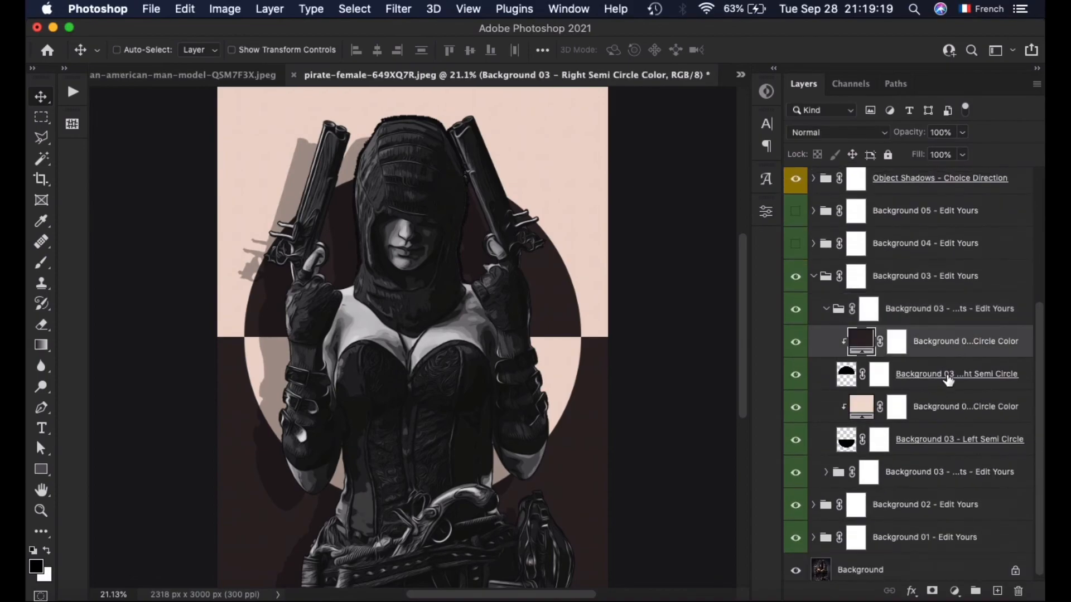
double_click(860, 339)
click(848, 196)
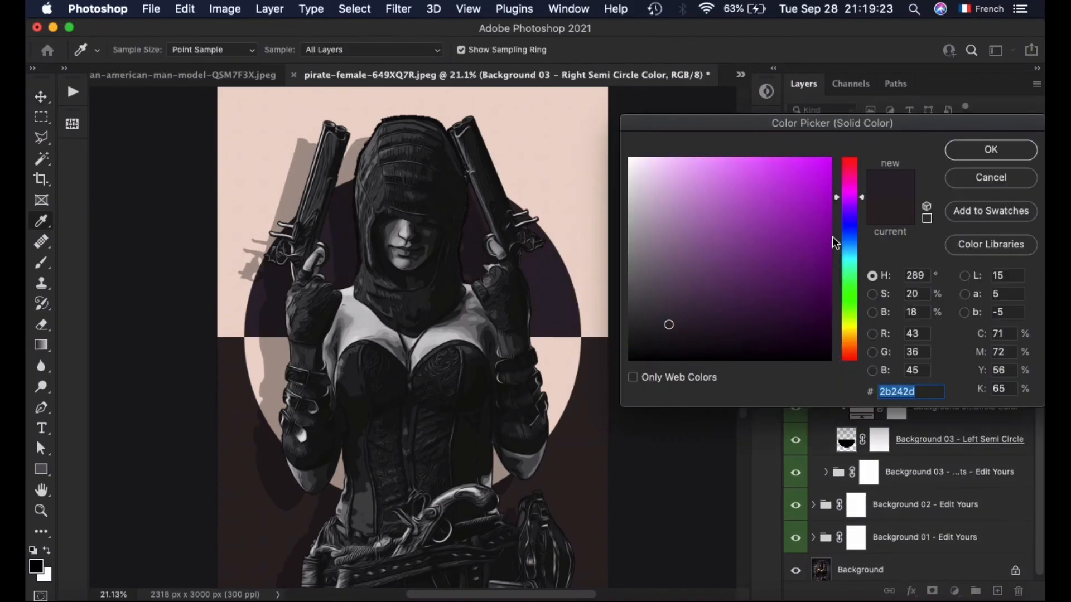
click(992, 148)
Step: Expand the Background 03 divider elements and shift the bottom shape's fill color to a matching dark purple
click(826, 472)
scroll(892, 474, down, 2)
double_click(861, 527)
click(848, 196)
click(991, 149)
Step: Recolor the Background 03 top shape to a cool light grey and copy that color's hex code
click(868, 467)
double_click(866, 457)
drag(652, 229, 588, 124)
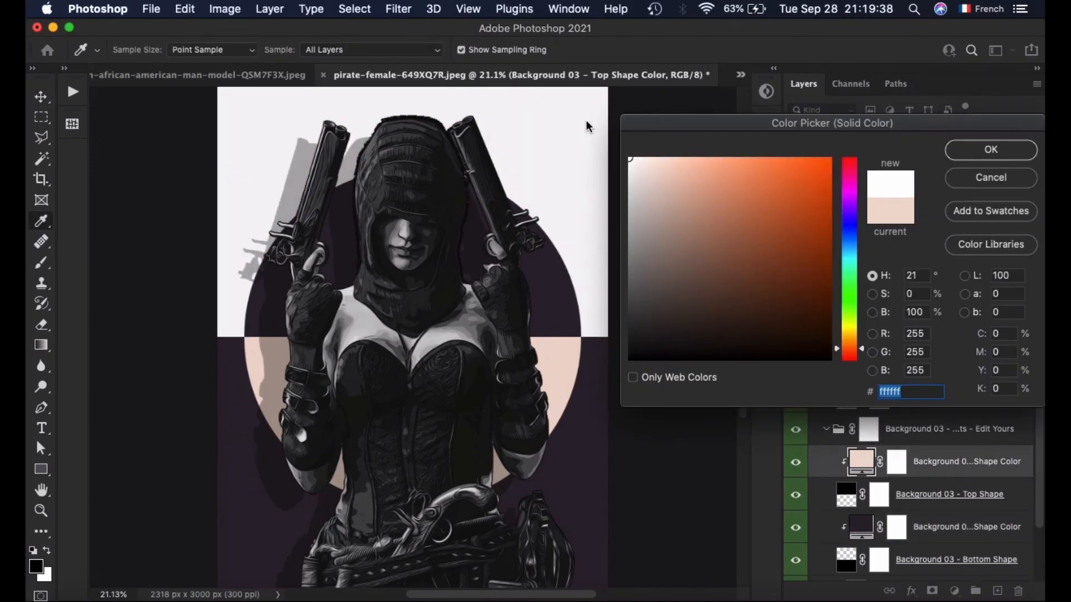
click(847, 334)
click(632, 196)
click(858, 254)
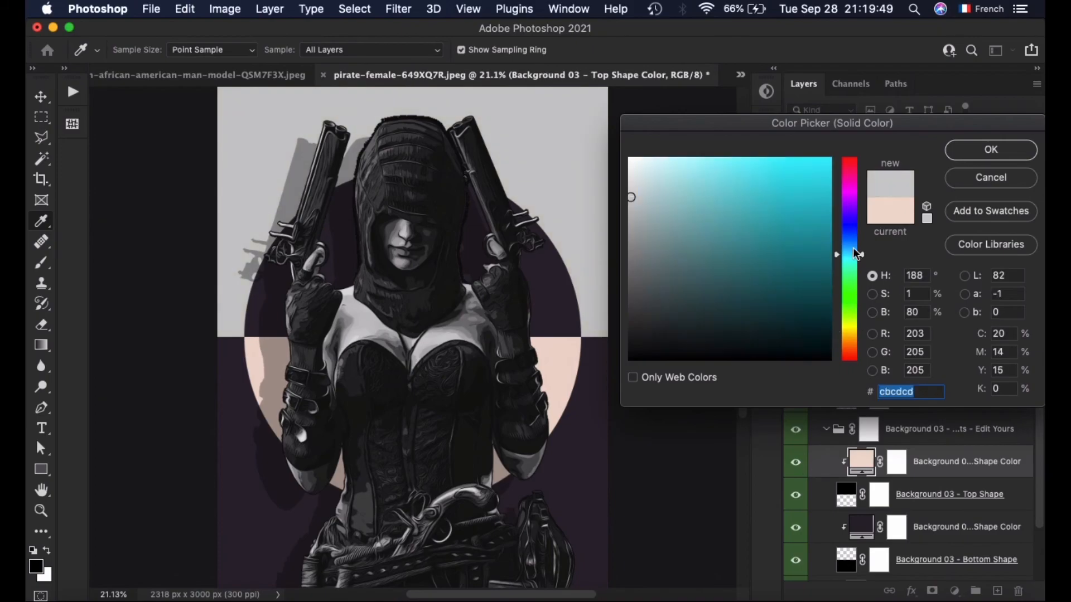
click(854, 249)
drag(917, 392, 857, 383)
key(super+c)
key(Return)
Step: Apply the copied light grey hex code to the Background 03 left semi circle's fill color
double_click(861, 361)
key(super+v)
key(Return)
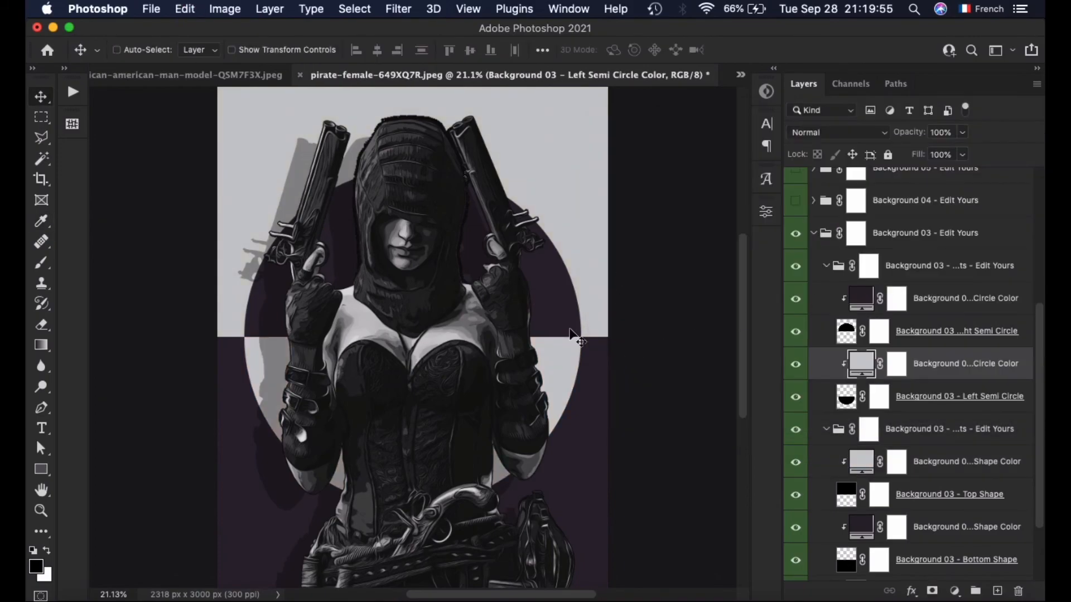
Step: Collapse both Background 03 subgroups and widen the layer list until their full names fit
click(826, 266)
click(826, 336)
click(941, 466)
click(943, 436)
drag(782, 442, 692, 442)
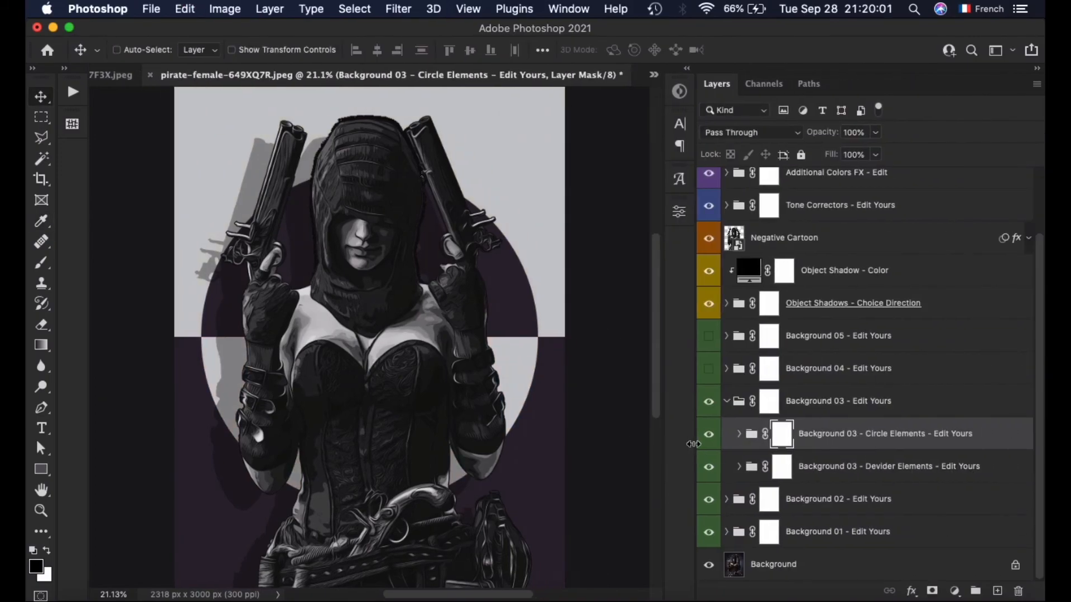
Step: Try to transform and reposition the Background 03 circle elements group with Free Transform
click(863, 432)
click(184, 9)
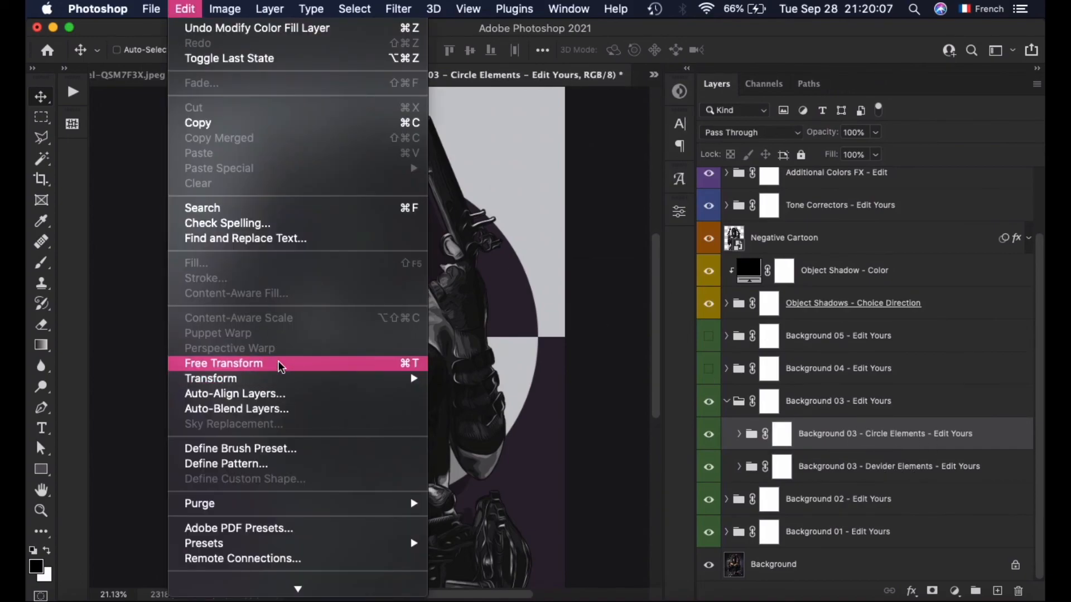
click(280, 365)
drag(578, 252, 304, 435)
drag(552, 158, 540, 516)
key(Return)
drag(580, 339, 538, 336)
key(ctrl+t)
key(Return)
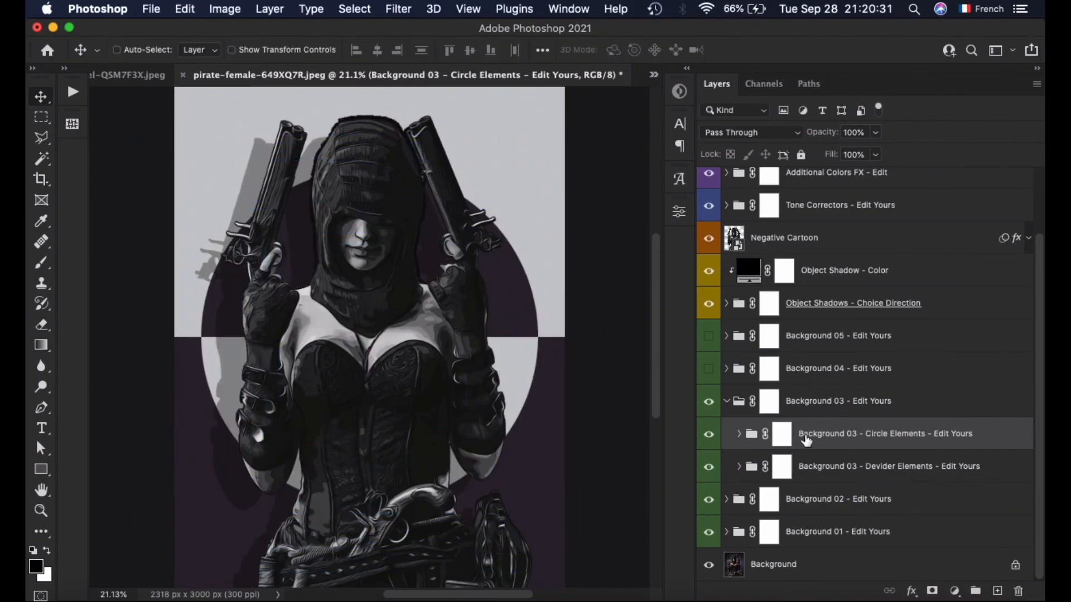
Step: Collapse the Background 03 group and expand the Additional Colors FX group
click(820, 466)
click(796, 404)
click(727, 401)
click(727, 239)
Step: Preview the Color FX 20 and 19 layers one at a time, then show and select Color FX 18
click(708, 272)
click(708, 271)
click(708, 304)
click(708, 305)
click(708, 337)
click(841, 344)
Step: Set the Color FX 18 layer to 40% opacity and inspect the artwork full screen
click(853, 132)
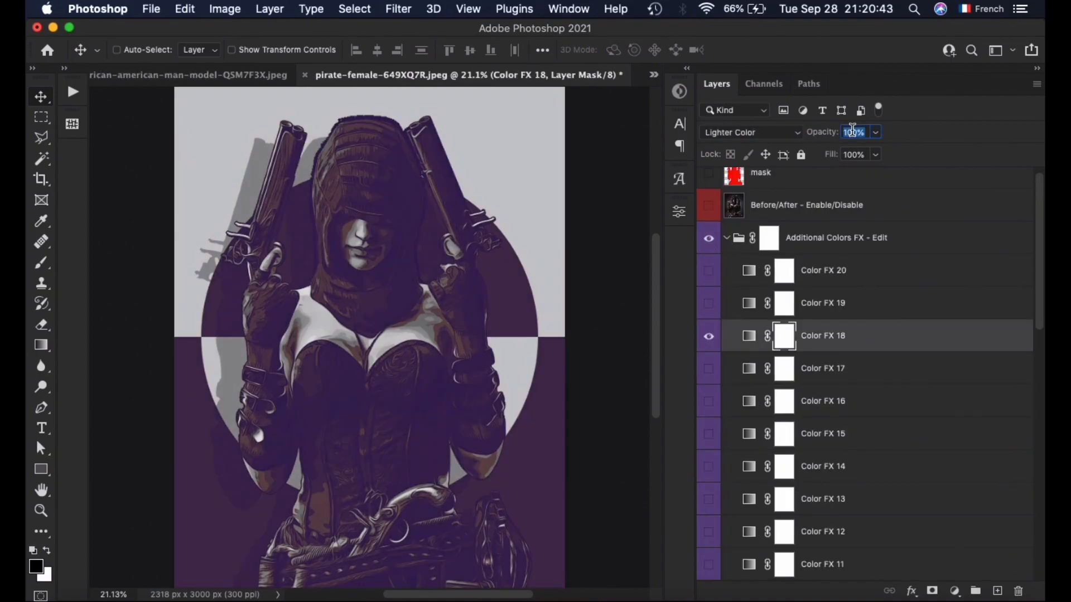
text(40)
key(Return)
key(Return)
key(f)
key(f)
key(f)
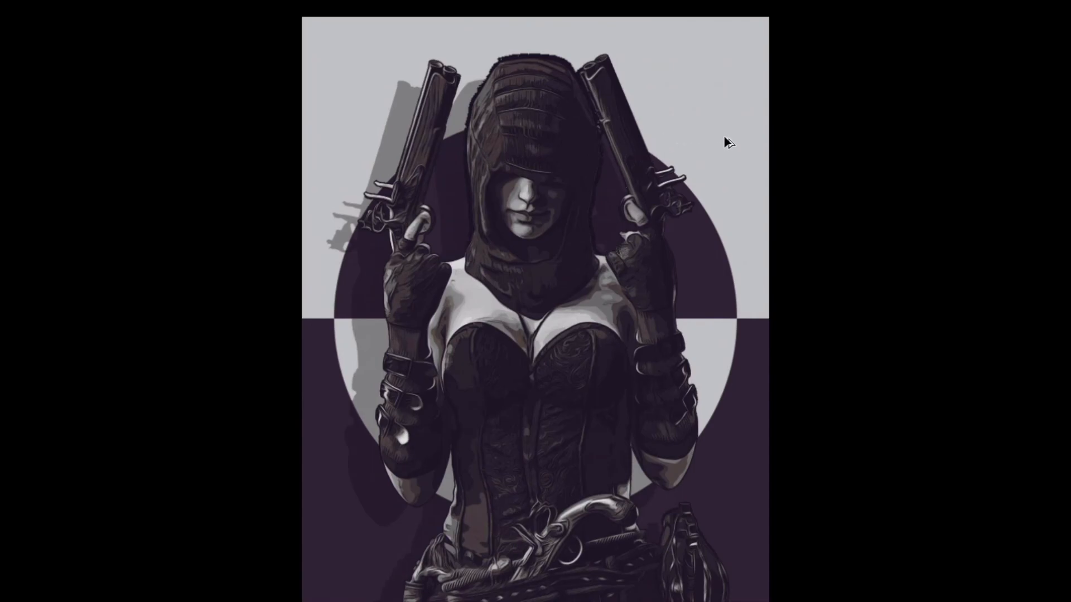
scroll(724, 137, up, 3)
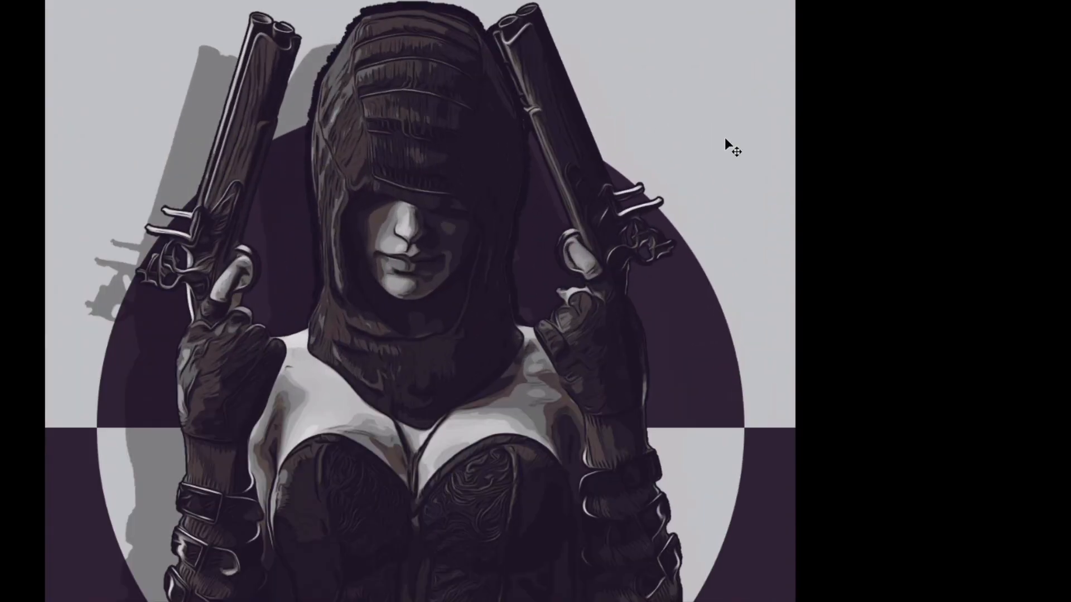